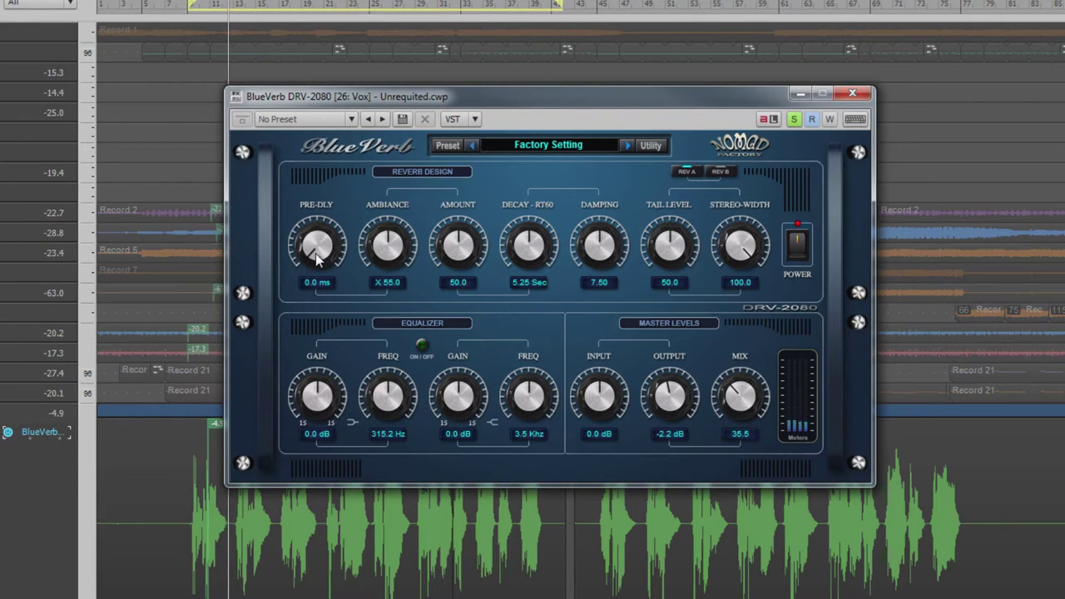
Set the reverb's pre-delay to 21.0 ms and the wet/dry mix to 28.5.
left_click_drag(317, 260, 312, 233)
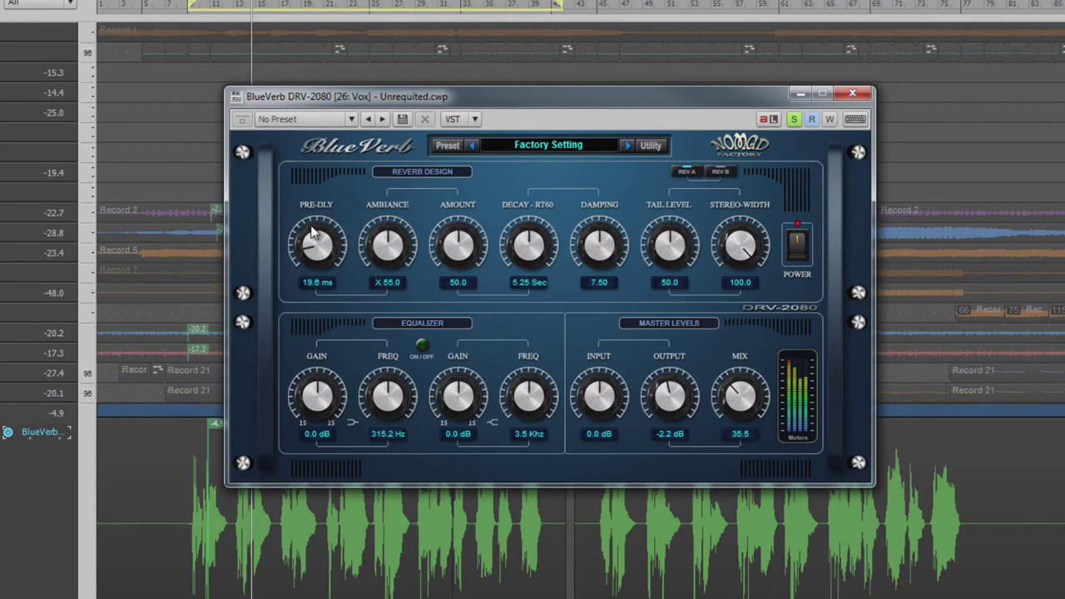
left_click_drag(311, 227, 312, 233)
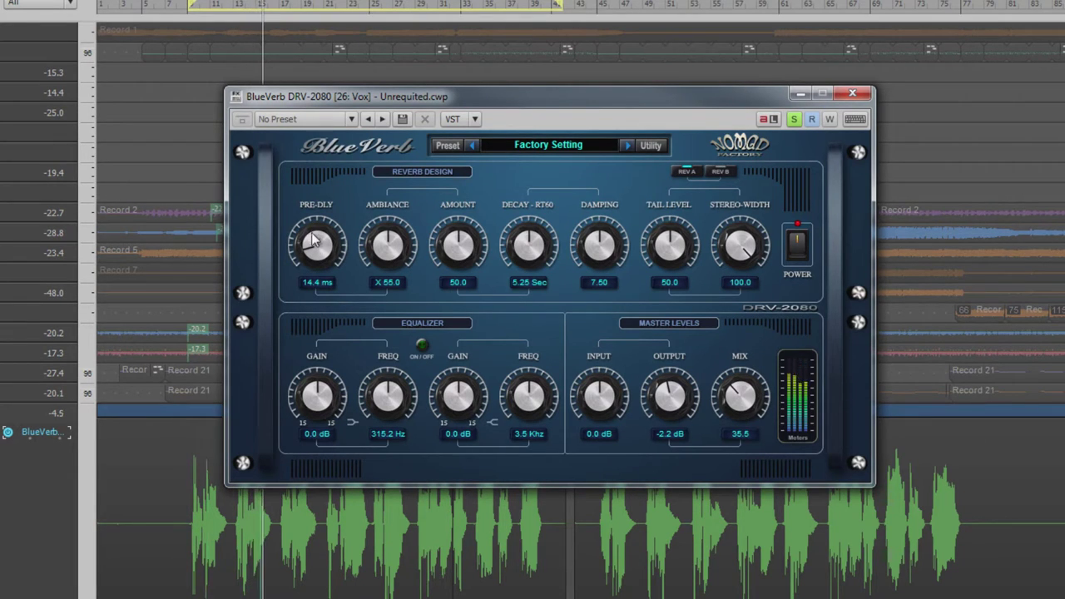
mouse_move(312, 240)
left_mouse_down()
mouse_move(318, 201)
mouse_move(314, 257)
left_mouse_up()
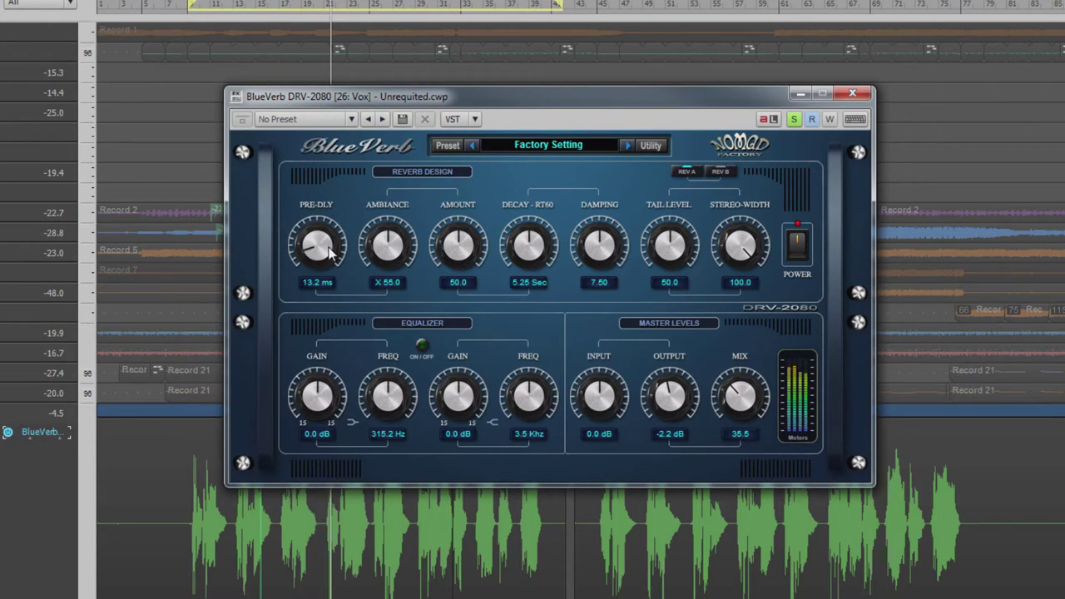
mouse_move(315, 260)
left_mouse_down()
mouse_move(309, 226)
mouse_move(305, 246)
left_mouse_up()
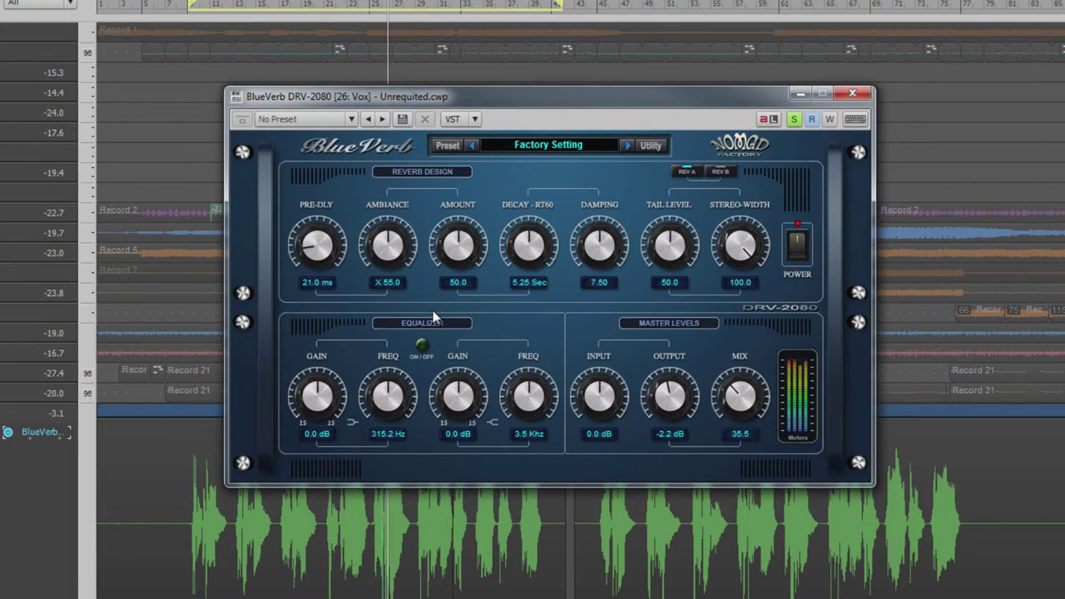
left_click_drag(735, 399, 732, 404)
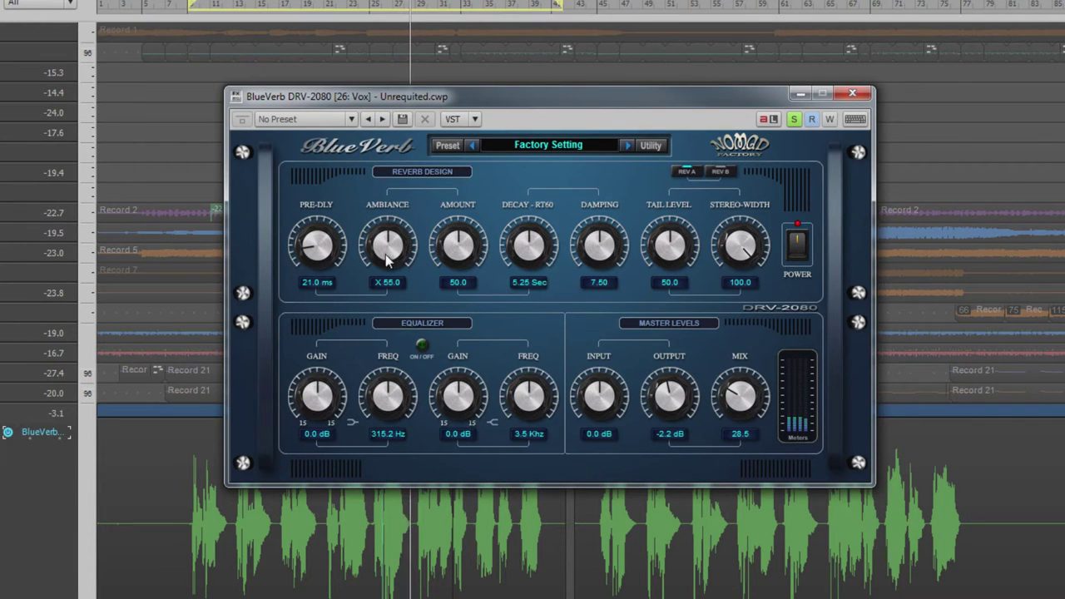
Set the reverb amount to 65.5 and the ambiance to about X 44.2.
left_click_drag(383, 260, 392, 237)
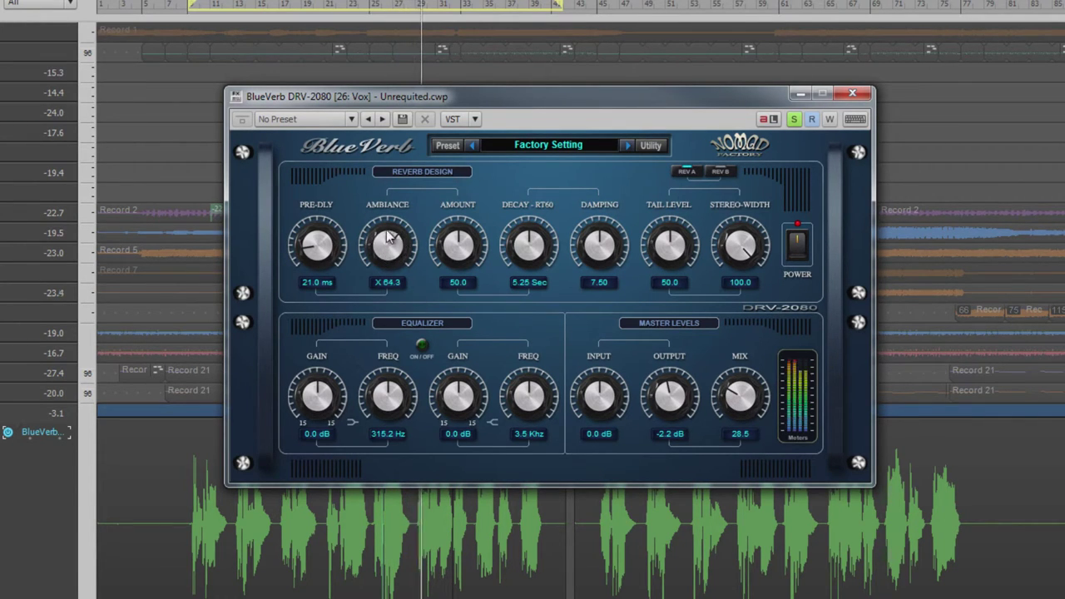
left_click_drag(458, 248, 455, 215)
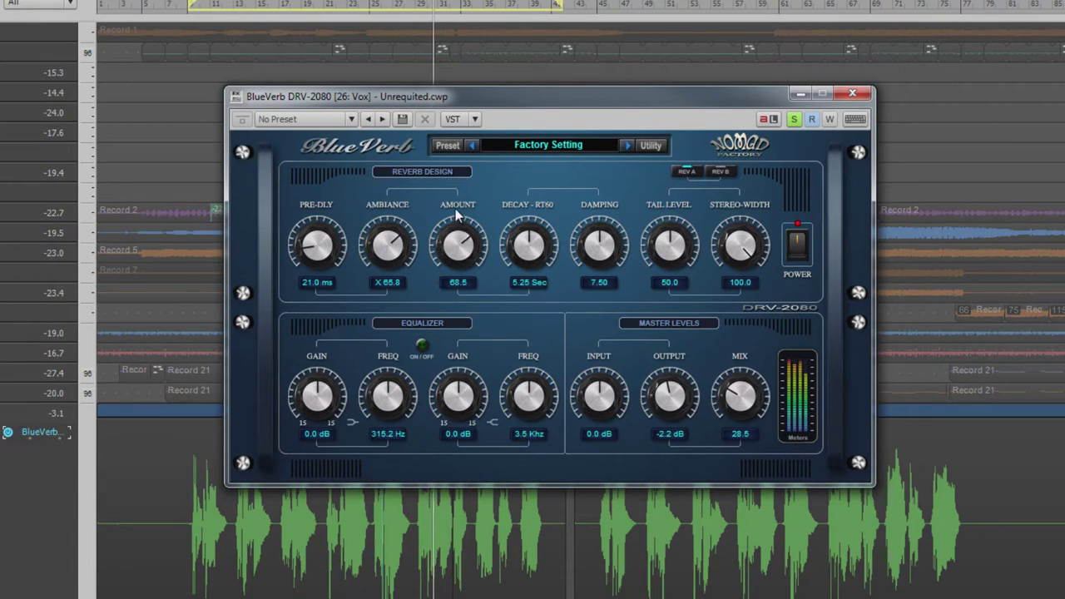
left_click_drag(397, 239, 381, 247)
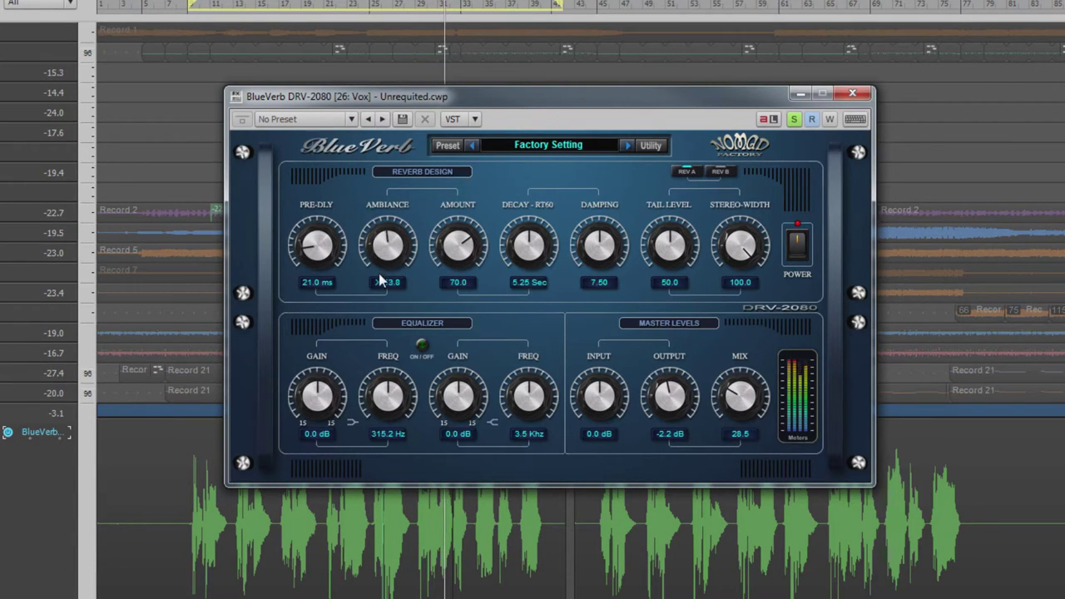
left_click_drag(384, 304, 390, 327)
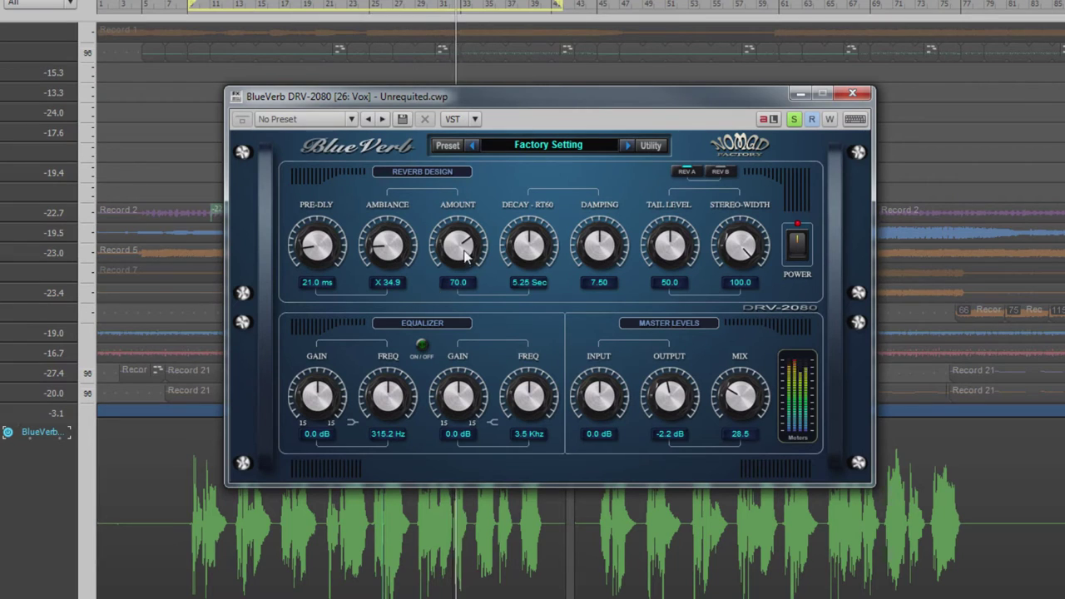
left_click_drag(462, 247, 388, 238)
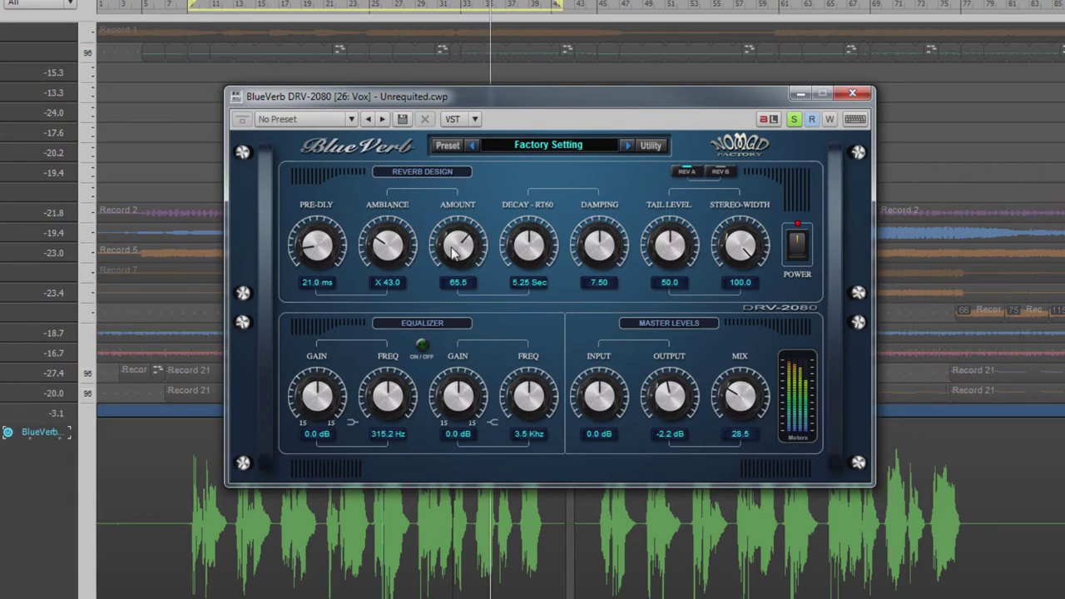
left_click_drag(454, 257, 455, 250)
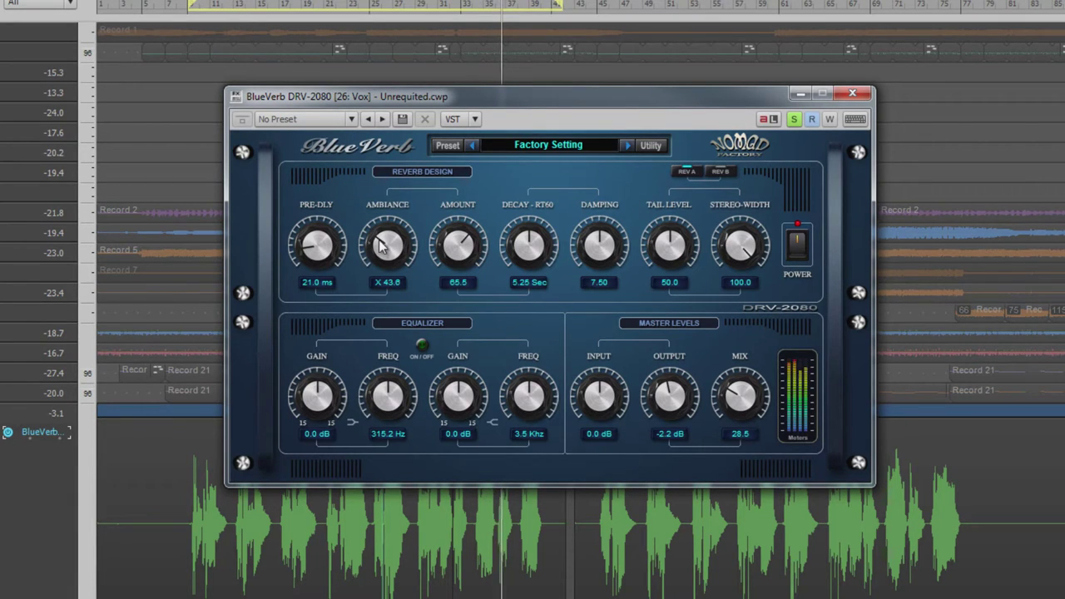
left_click_drag(379, 240, 379, 239)
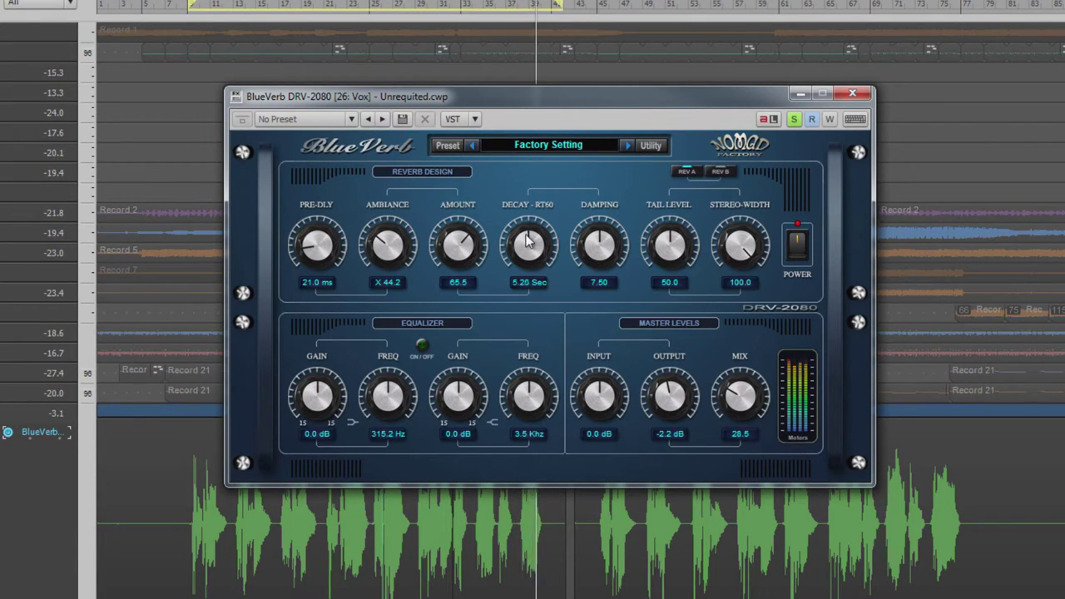
Adjust the reverb decay time to 5.58 sec and the ambiance to X 52.0.
mouse_move(529, 242)
left_mouse_down()
mouse_move(517, 269)
mouse_move(524, 160)
mouse_move(512, 229)
left_mouse_up()
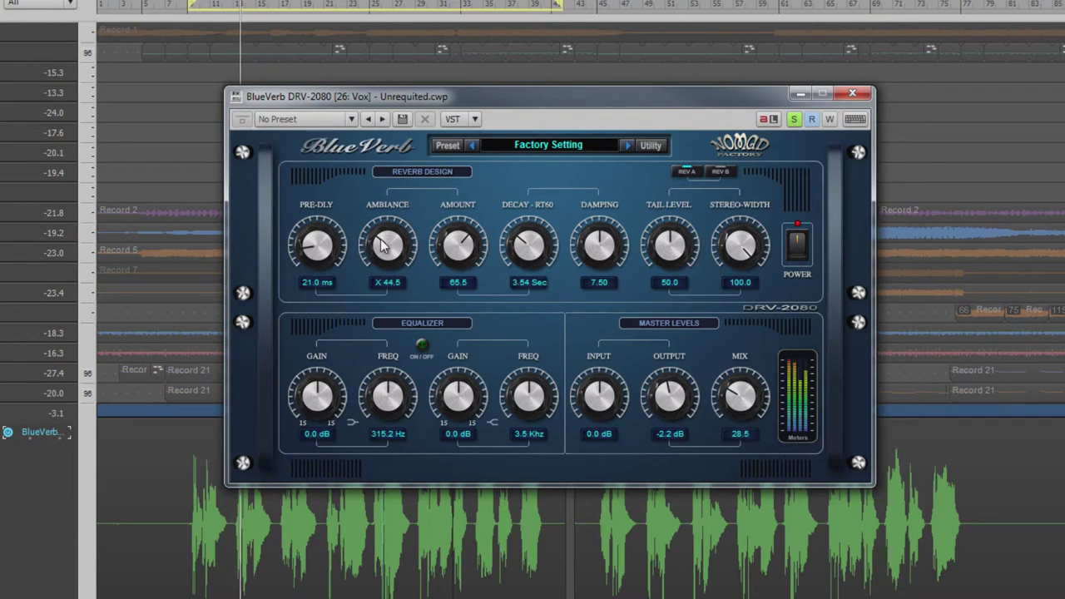
left_click_drag(385, 240, 384, 229)
left_click_drag(514, 248, 516, 212)
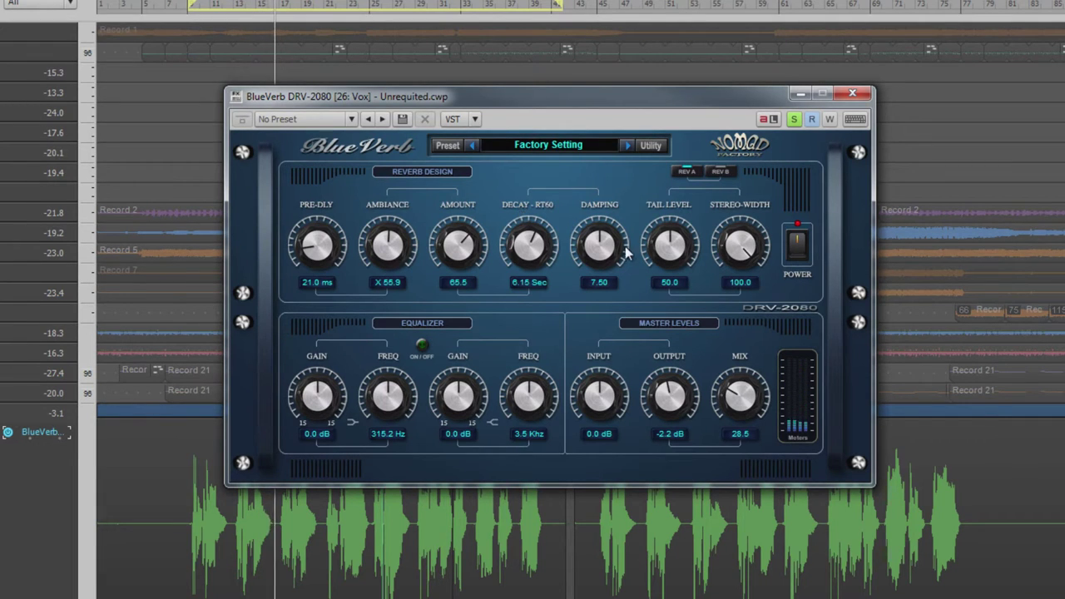
left_click_drag(529, 247, 529, 243)
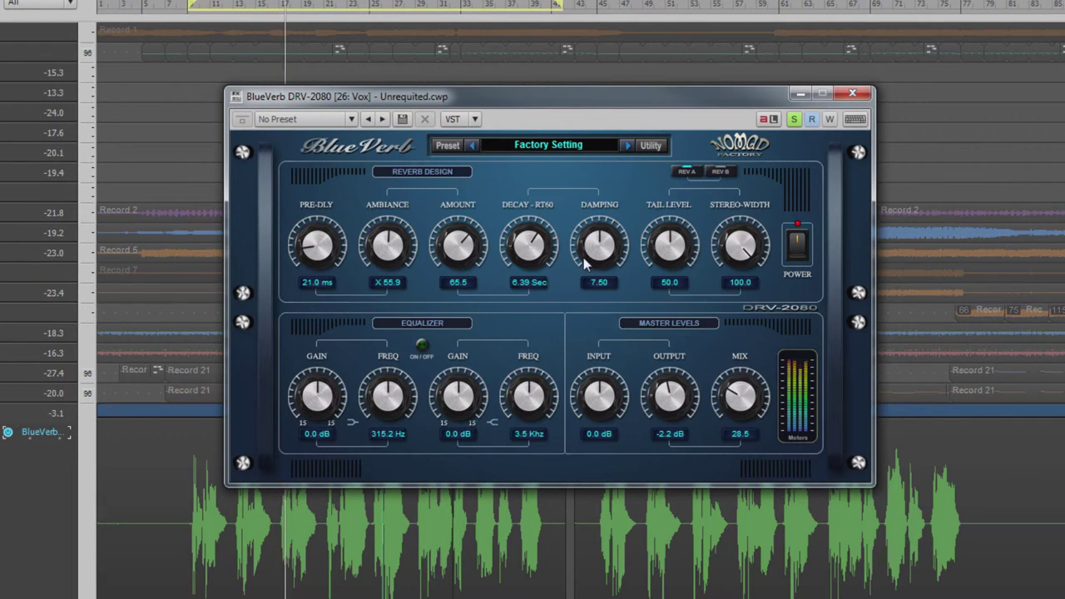
left_click_drag(527, 244, 525, 240)
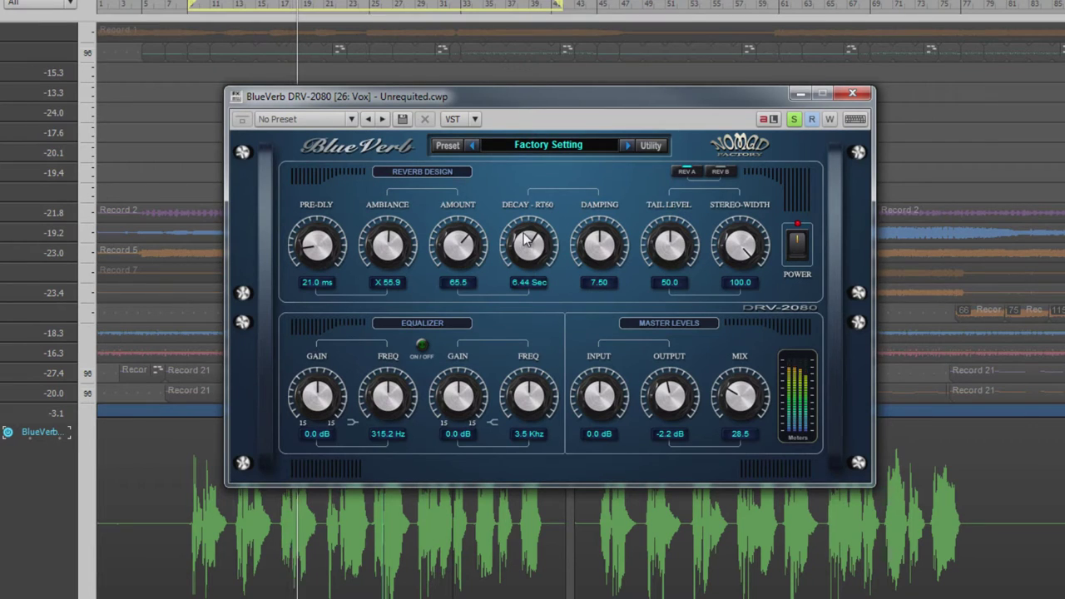
left_click_drag(398, 240, 397, 244)
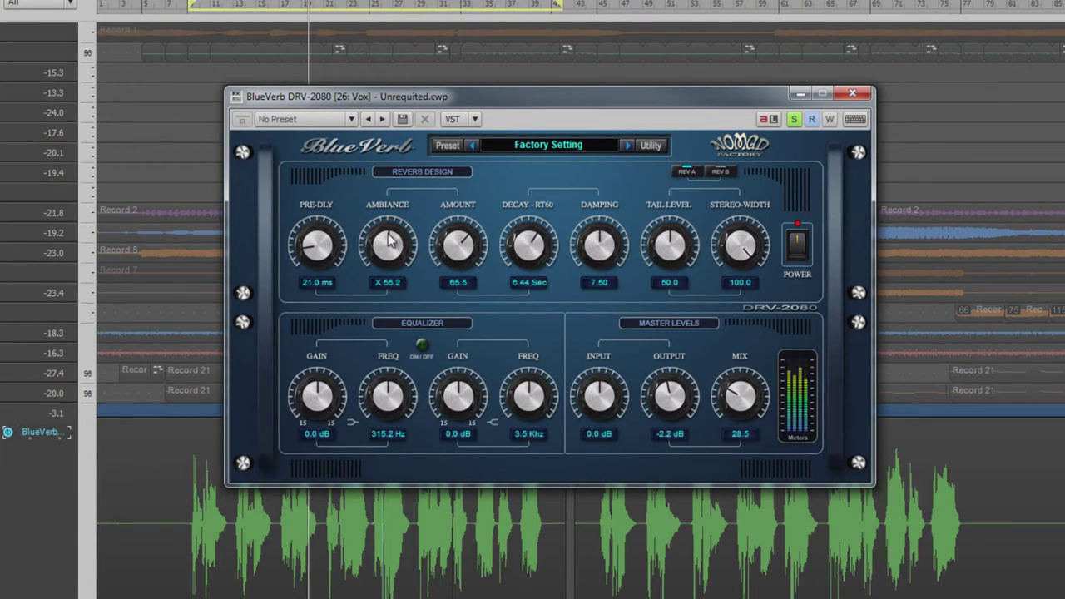
left_click_drag(521, 238, 521, 246)
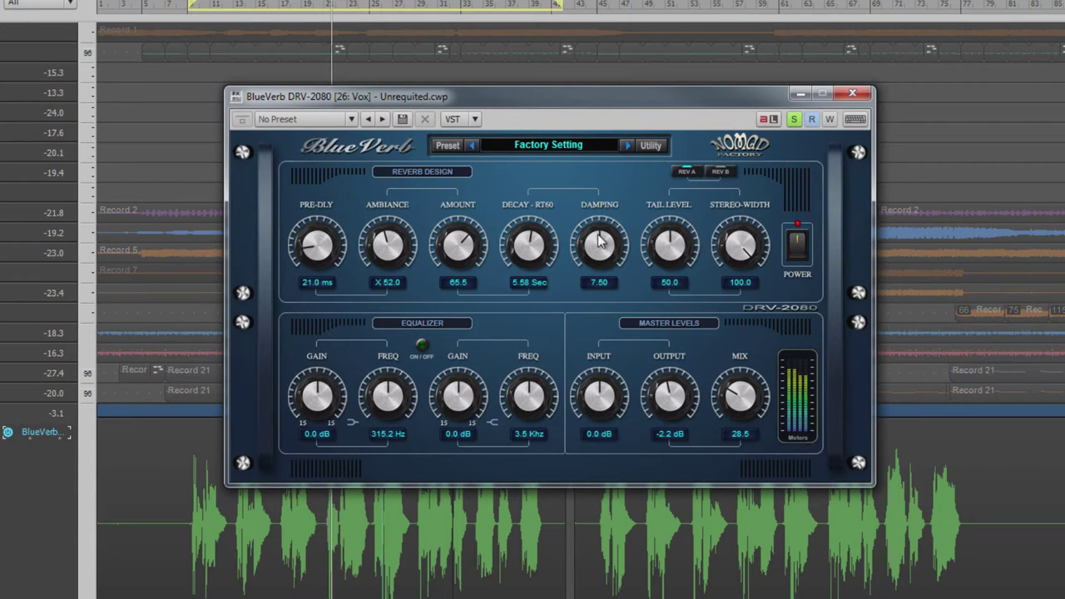
Try low and high damping amounts, settling on 4.65, and set the decay time to 5.72 sec.
left_click_drag(599, 241, 583, 261)
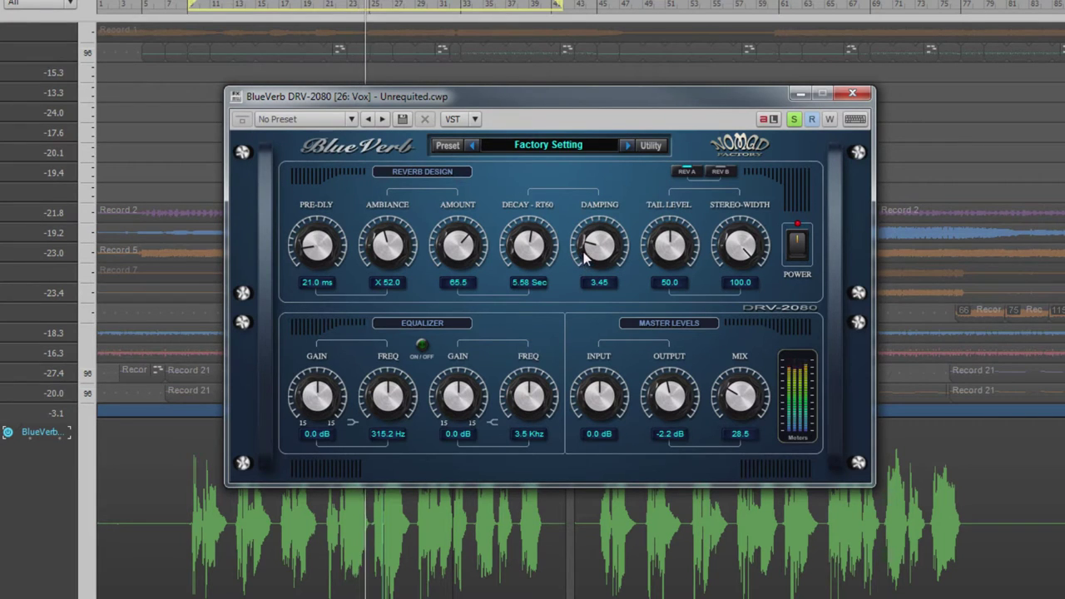
left_click_drag(530, 241, 533, 240)
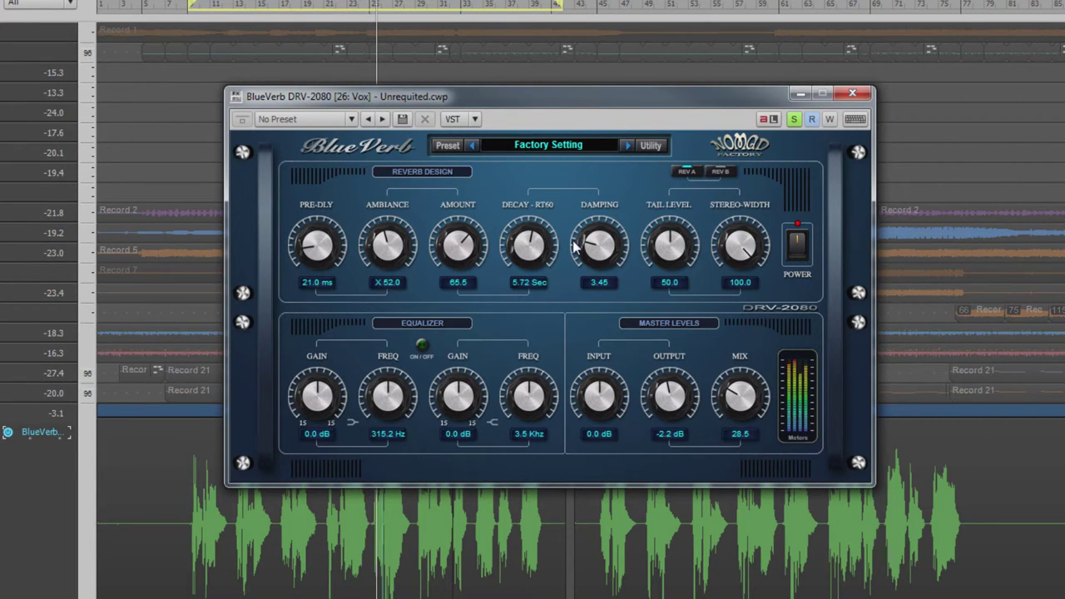
left_click_drag(582, 254, 586, 218)
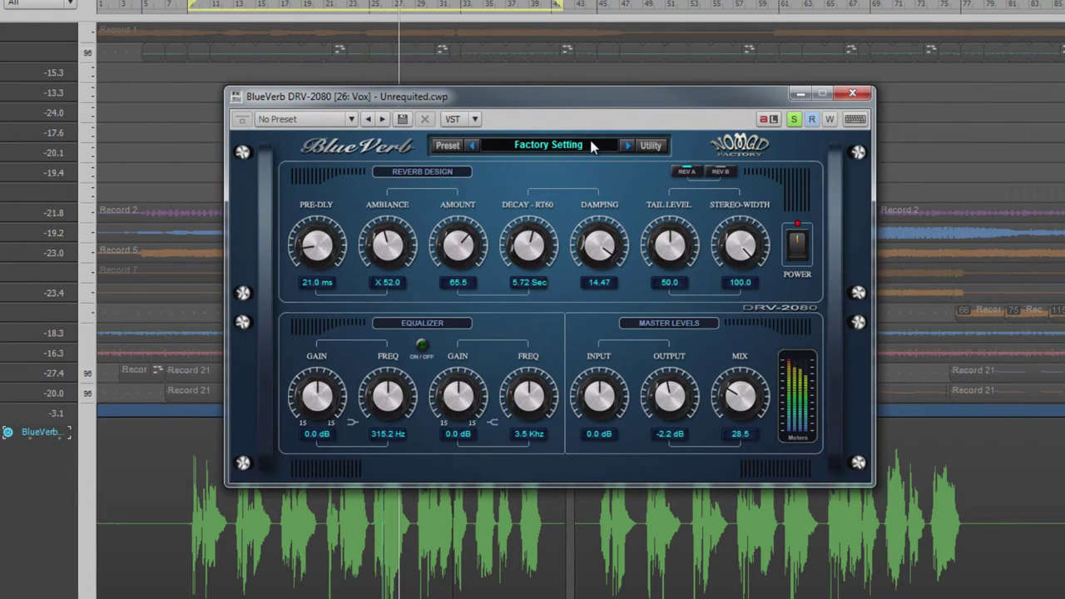
left_click_drag(590, 141, 587, 206)
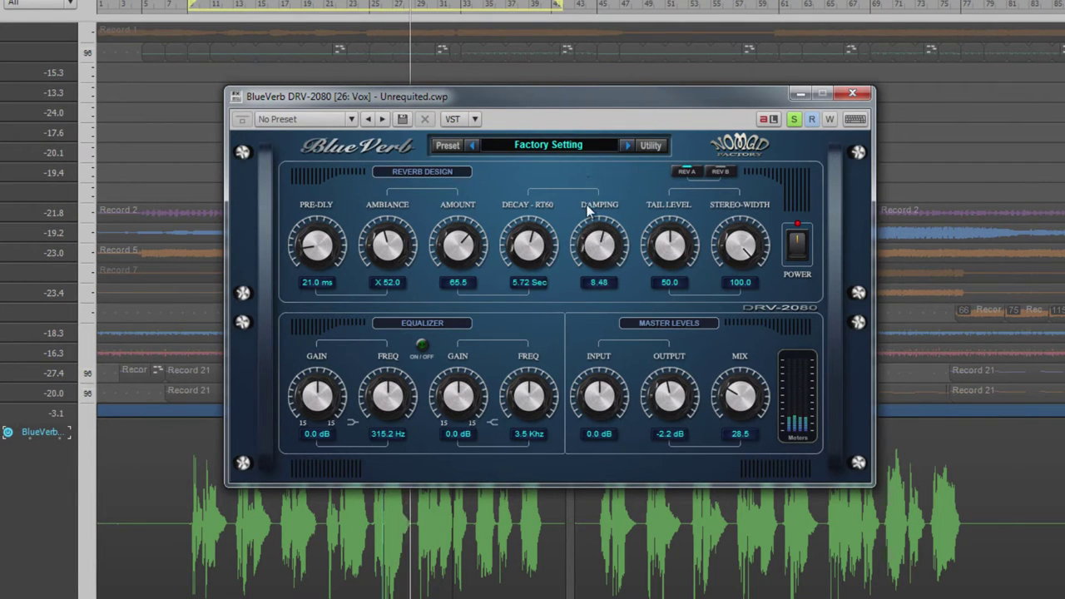
scroll(587, 213, "down", 5)
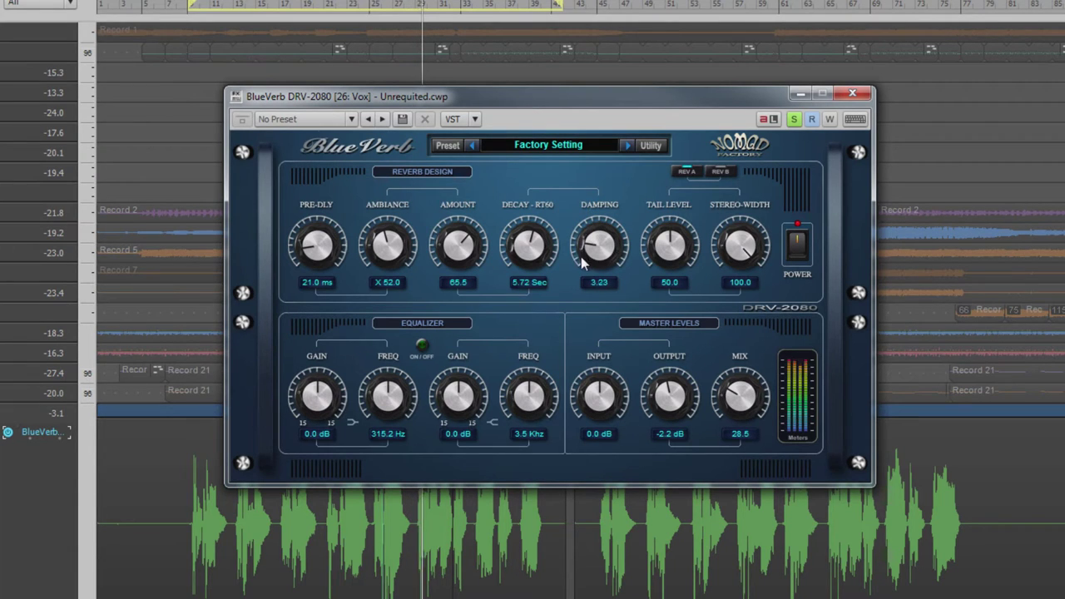
left_click_drag(581, 265, 585, 238)
Set the tail level to 36.5, then try a narrower stereo width of 68.0 before restoring it to 100.0.
left_click_drag(667, 246, 657, 267)
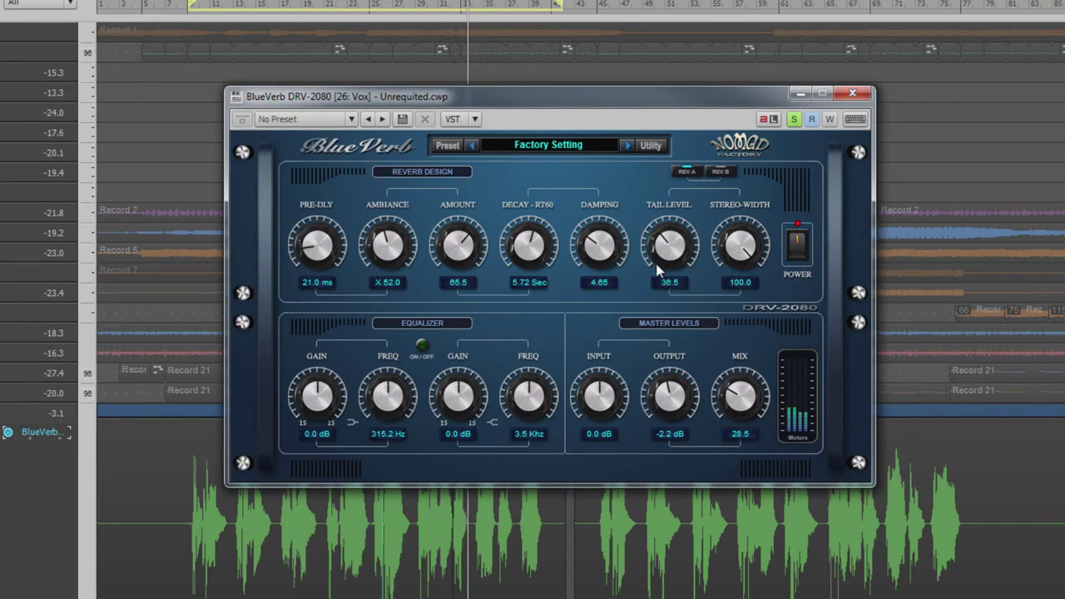
left_click_drag(738, 246, 717, 254)
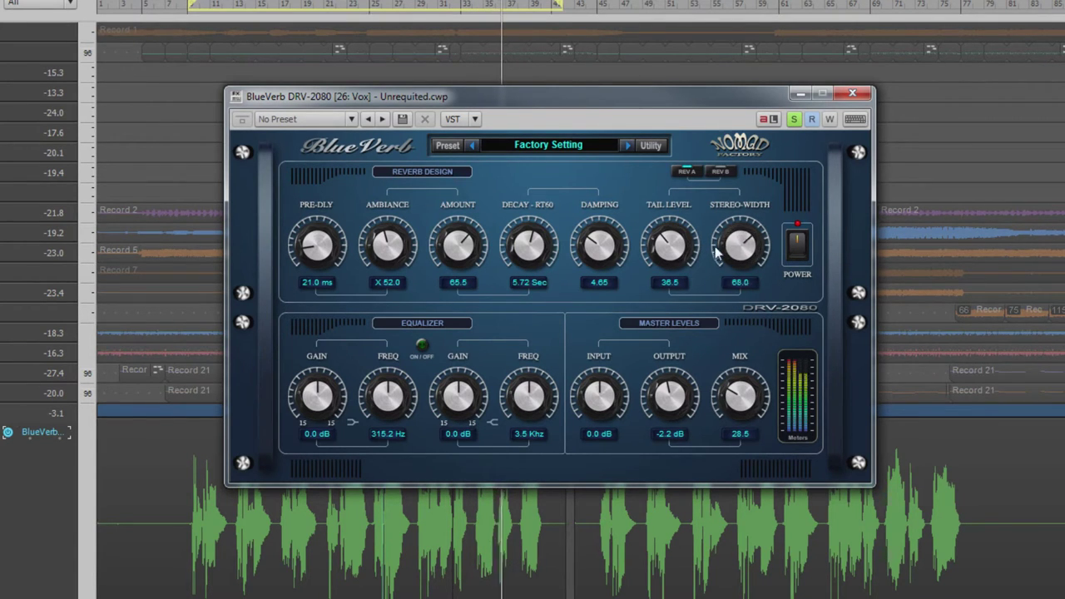
left_click_drag(722, 208, 722, 182)
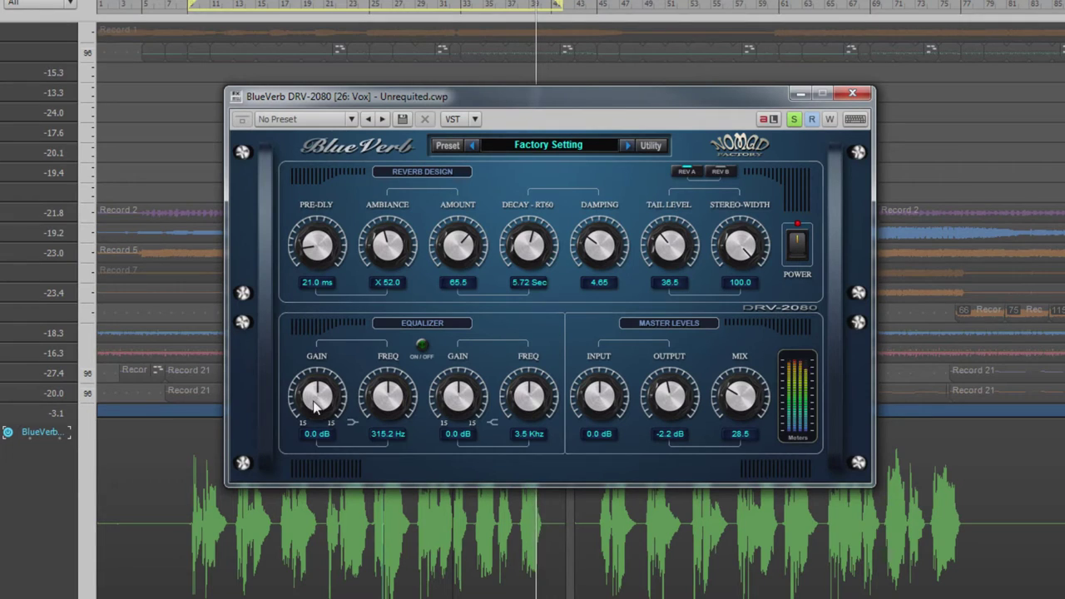
Enable the equalizer with the low band at 2.1 dB and 254.1 Hz and the high band at 6.4 dB and 4.6 kHz.
left_click_drag(313, 400, 316, 392)
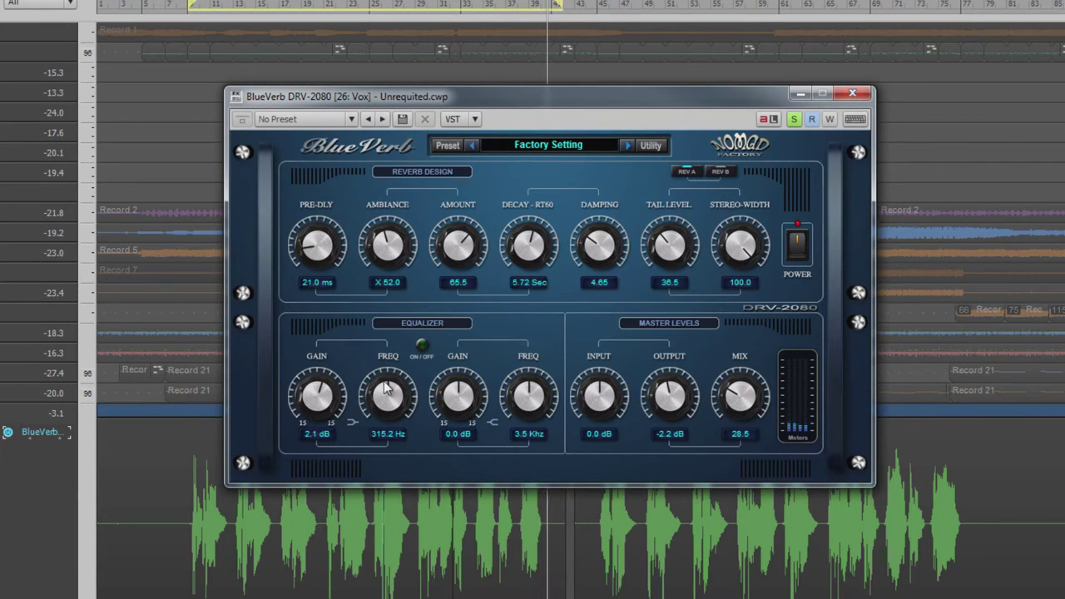
left_click_drag(383, 388, 385, 398)
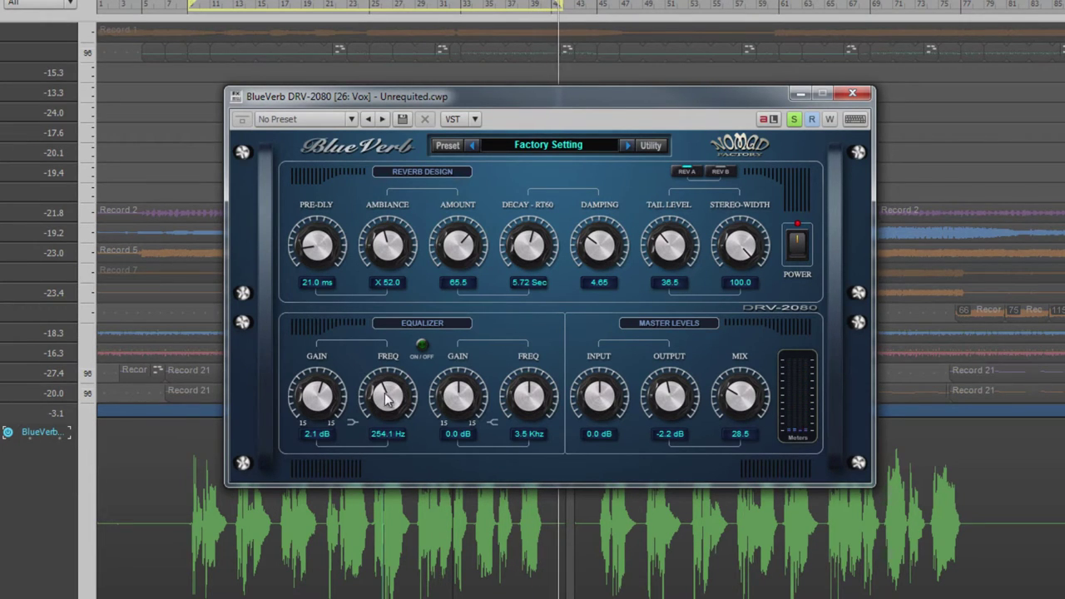
left_click_drag(466, 400, 470, 356)
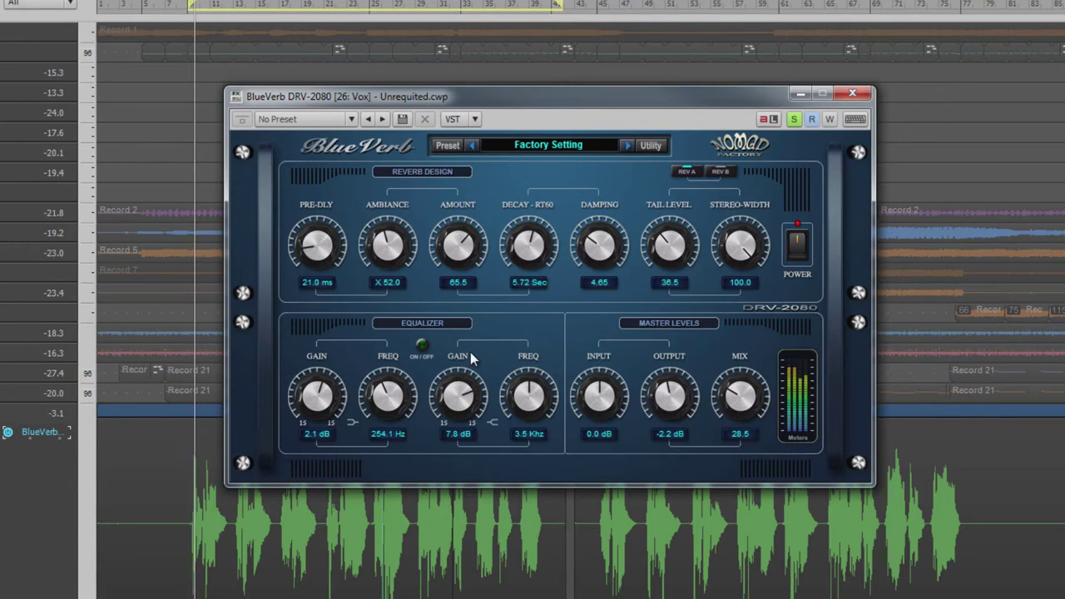
left_click_drag(528, 391, 528, 369)
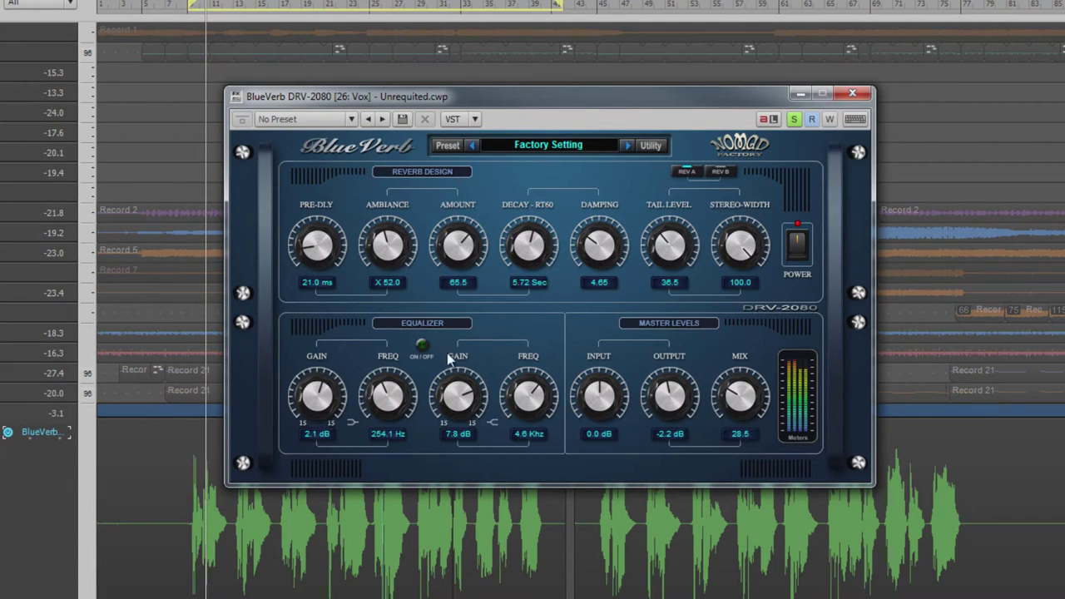
left_click(421, 345)
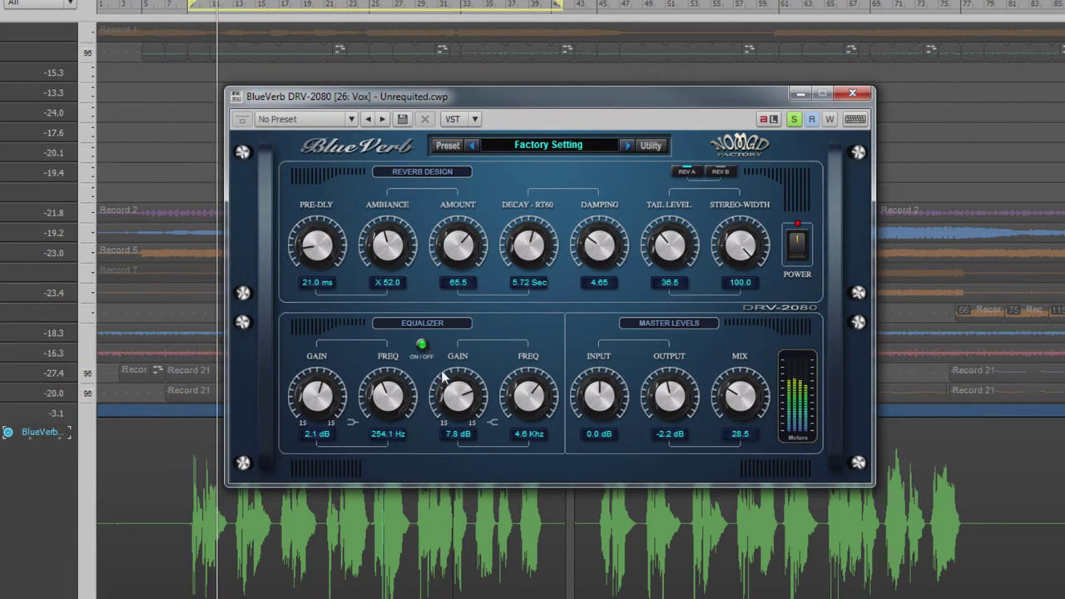
left_click_drag(455, 389, 458, 399)
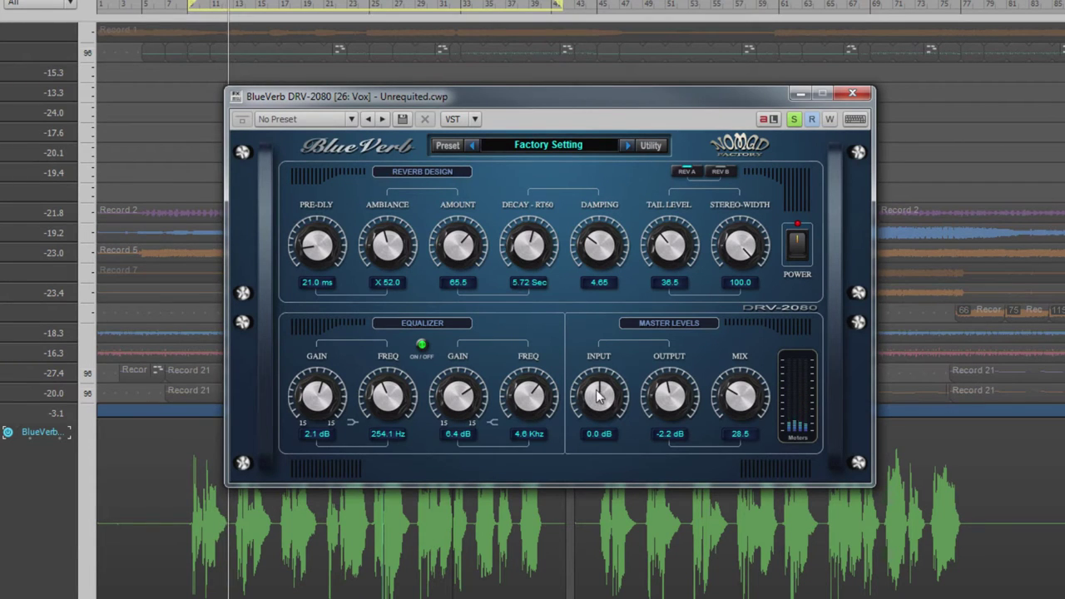
Set the master input level to -2.2 dB and the mix to 26.5, and stop playback.
left_click_drag(597, 396, 600, 398)
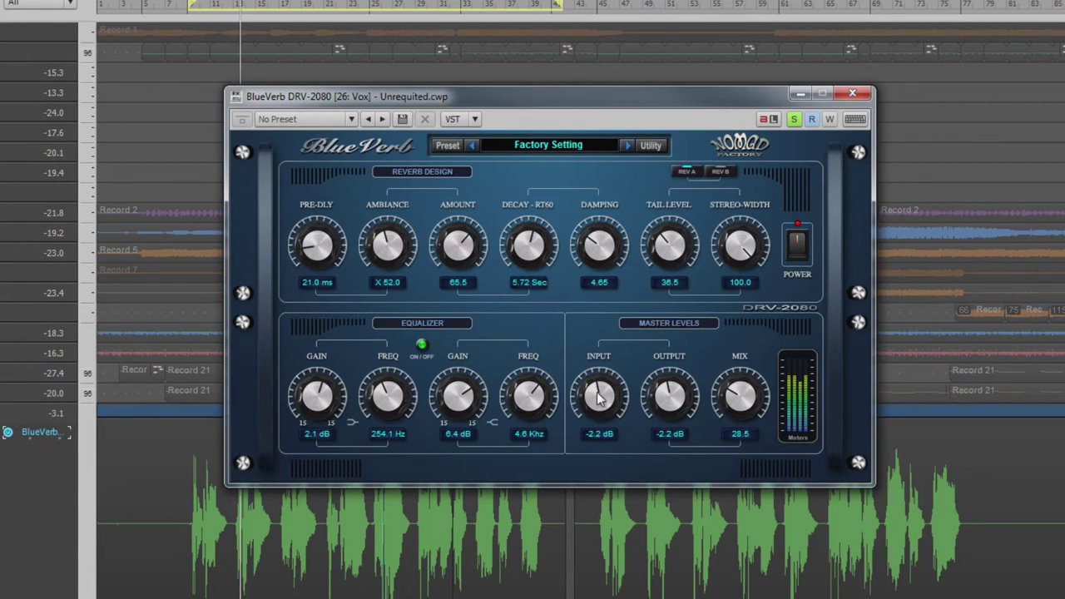
mouse_move(740, 401)
left_mouse_down()
mouse_move(740, 286)
mouse_move(732, 401)
left_mouse_up()
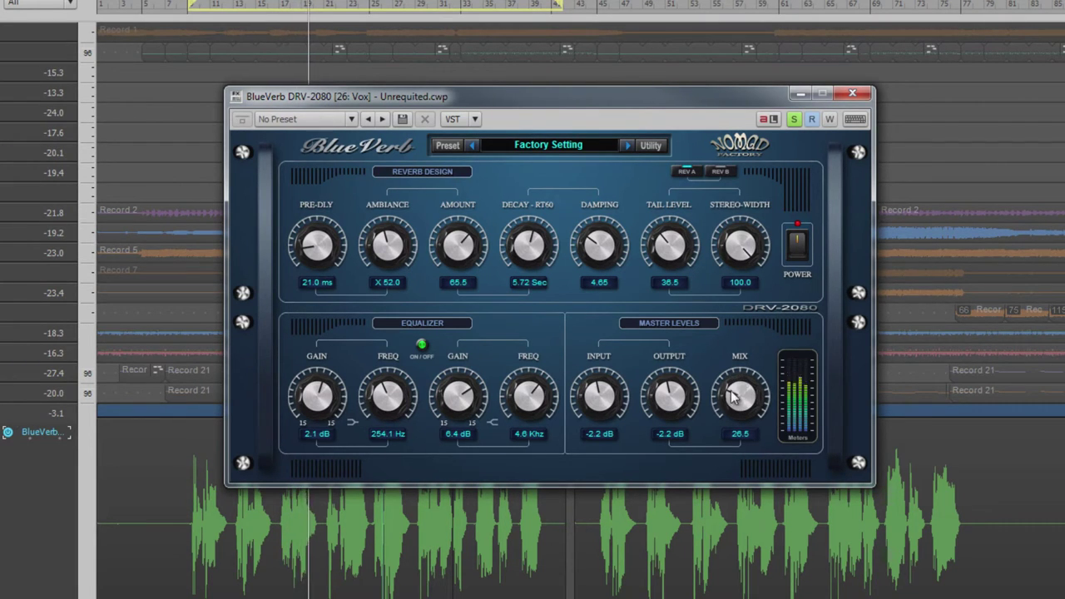
key("space")
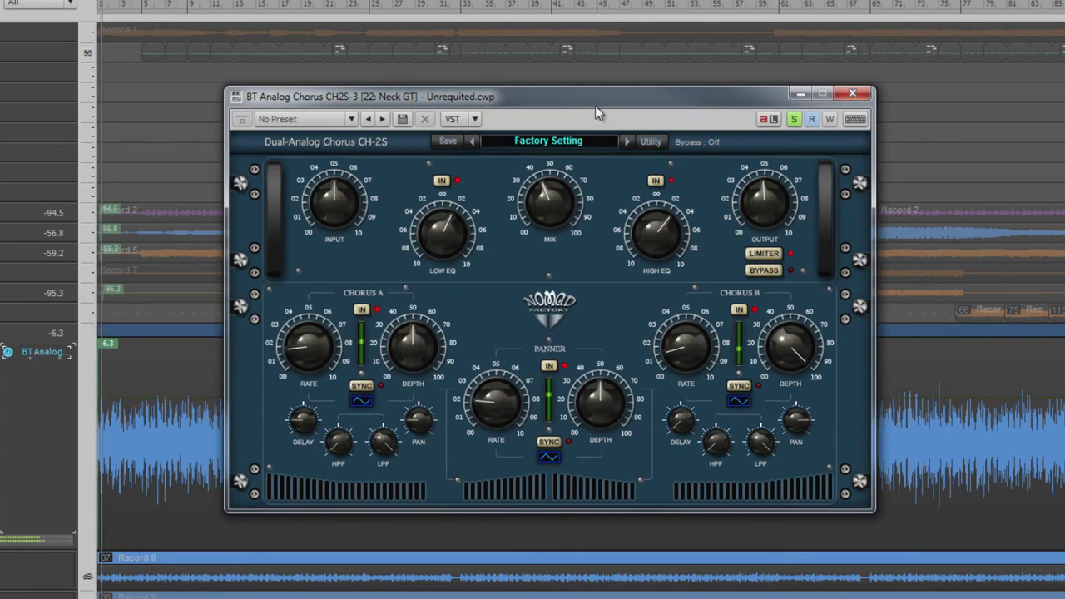
Adjust the chorus input level slightly, then set the output to 5.3 and the mix to 39.5 %.
left_click(332, 198)
mouse_move(333, 197)
left_mouse_down()
mouse_move(331, 209)
mouse_move(332, 197)
left_mouse_up()
left_click_drag(756, 199, 756, 193)
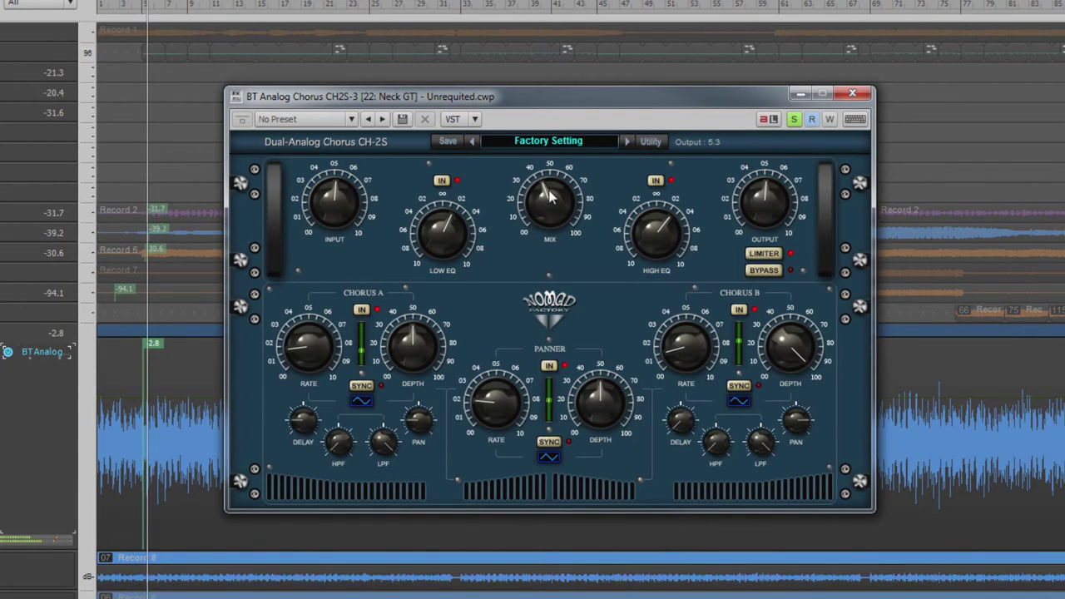
mouse_move(555, 198)
left_mouse_down()
mouse_move(549, 212)
mouse_move(543, 193)
left_mouse_up()
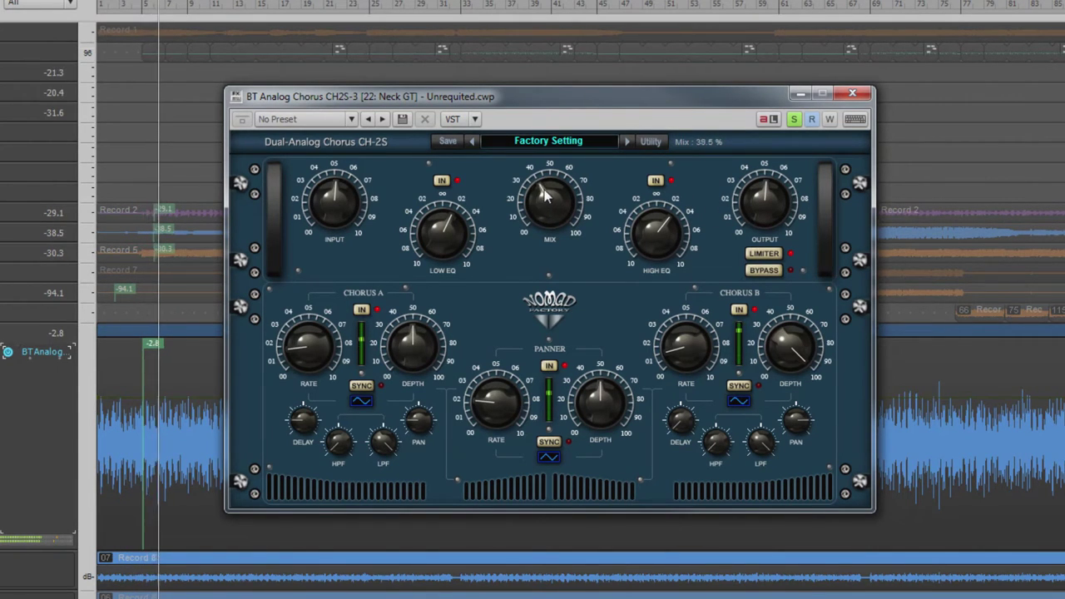
With the low EQ switched in, set the high EQ gain to 3.3 and the low EQ gain to -1.0.
left_click(441, 181)
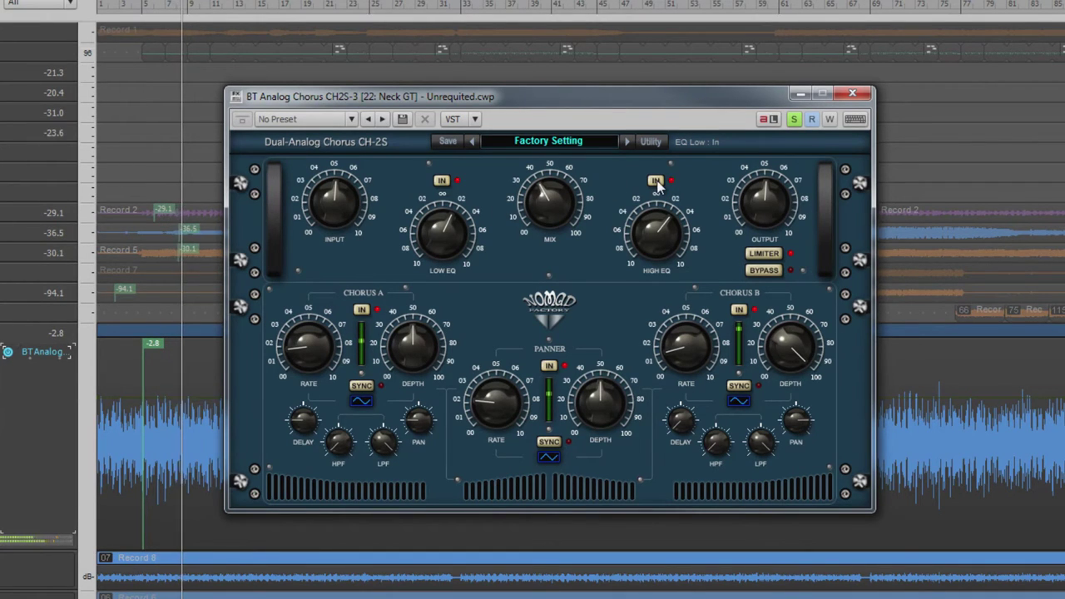
mouse_move(664, 231)
left_mouse_down()
mouse_move(662, 213)
mouse_move(662, 223)
left_mouse_up()
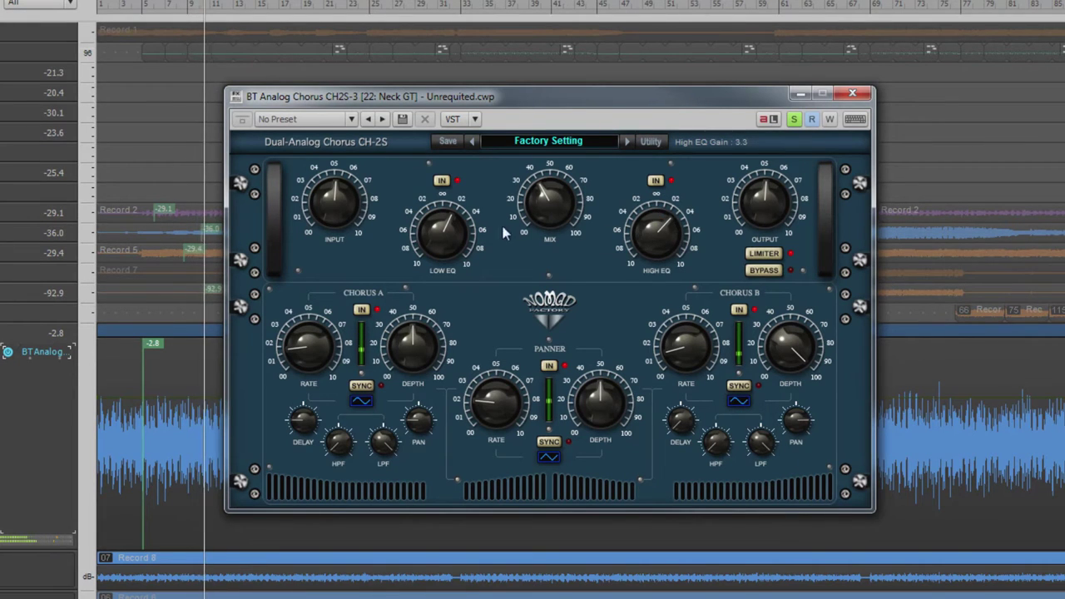
mouse_move(445, 223)
left_mouse_down()
mouse_move(440, 244)
mouse_move(438, 233)
left_mouse_up()
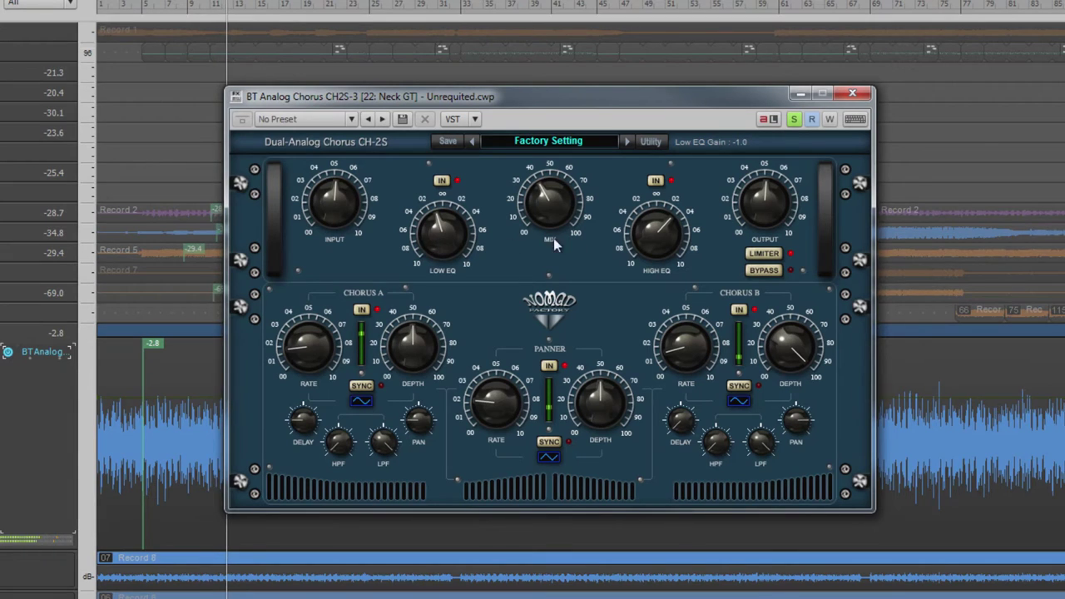
Switch the limiter off and back on, and bypass the chorus briefly before re-engaging it.
left_click(761, 254)
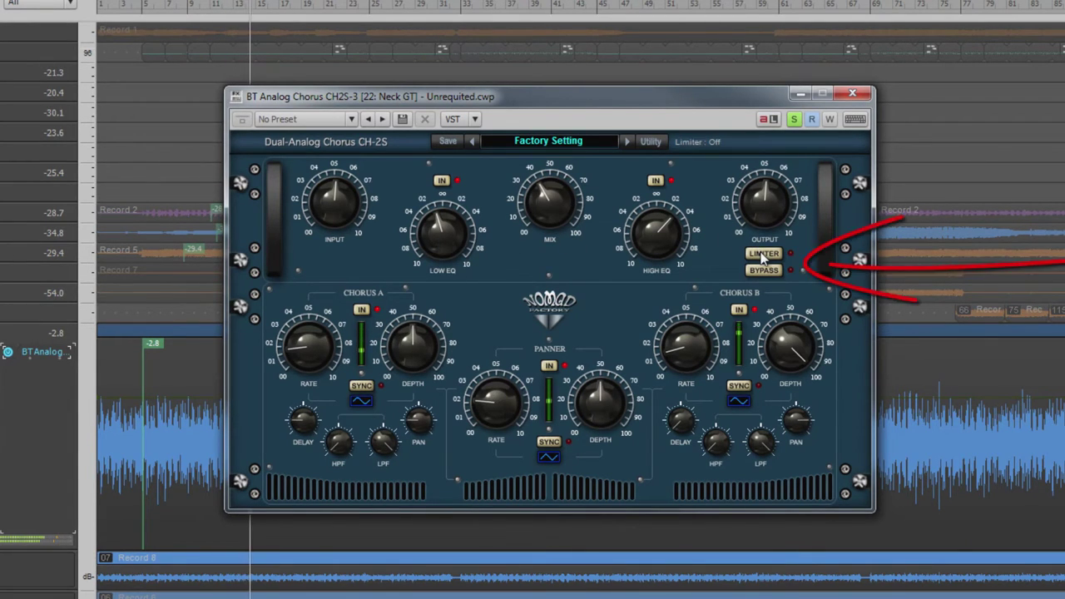
left_click(757, 270)
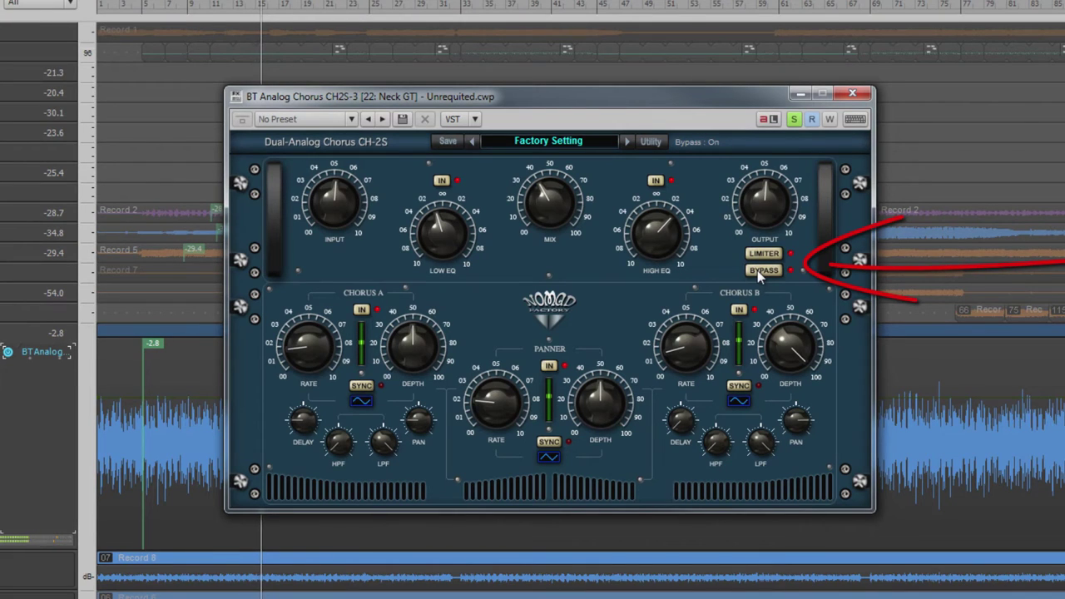
left_click(757, 270)
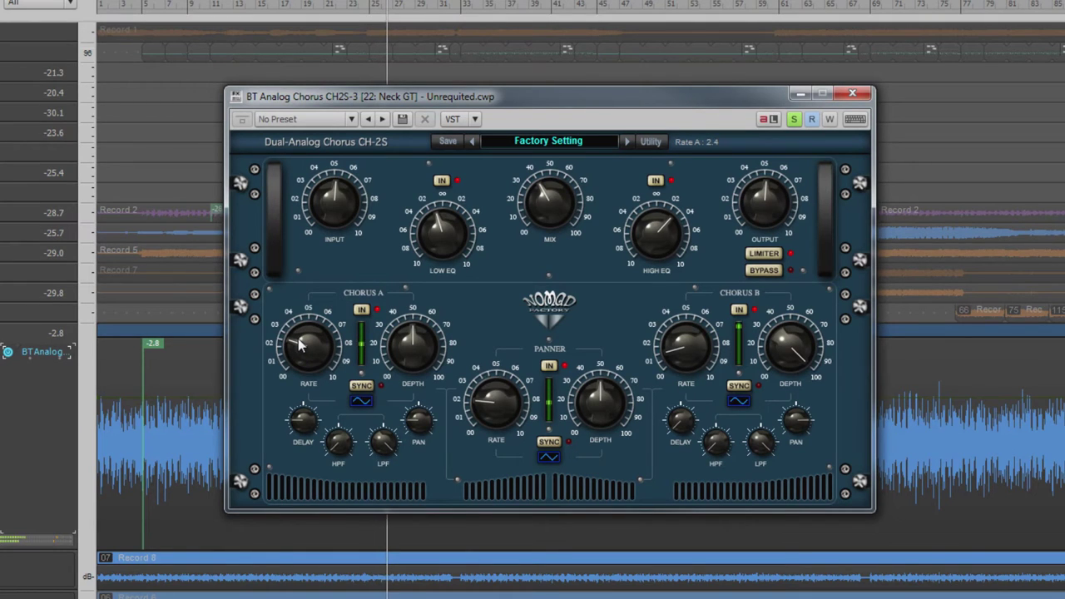
Try free-running rates for Chorus A, then enable its tempo sync and set the synced rate to 1/2 Bar.
scroll(300, 350, "down", 2)
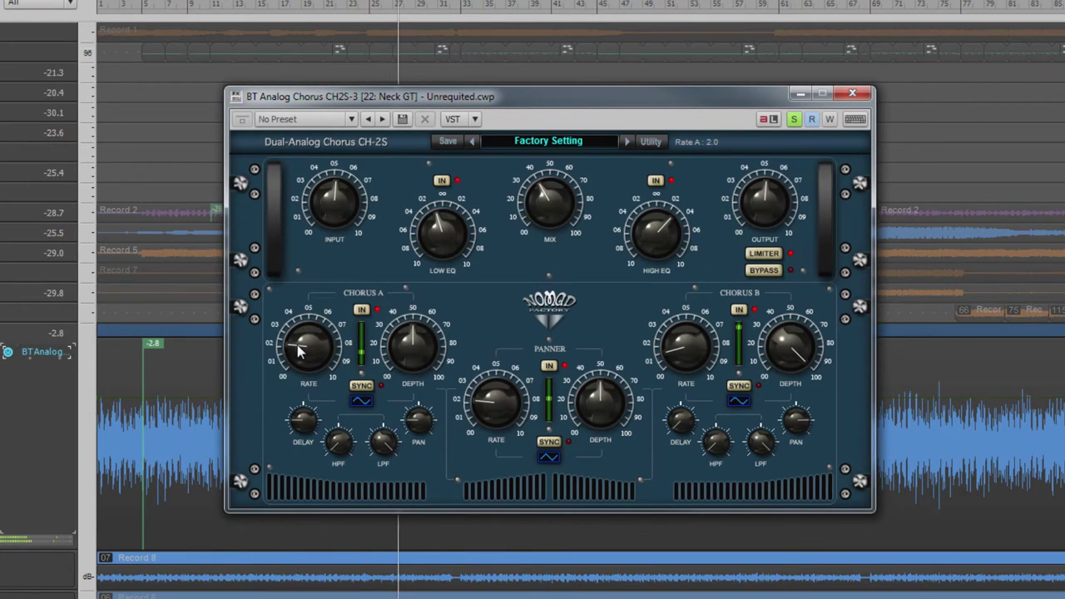
mouse_move(297, 345)
left_mouse_down()
mouse_move(297, 319)
mouse_move(298, 352)
left_mouse_up()
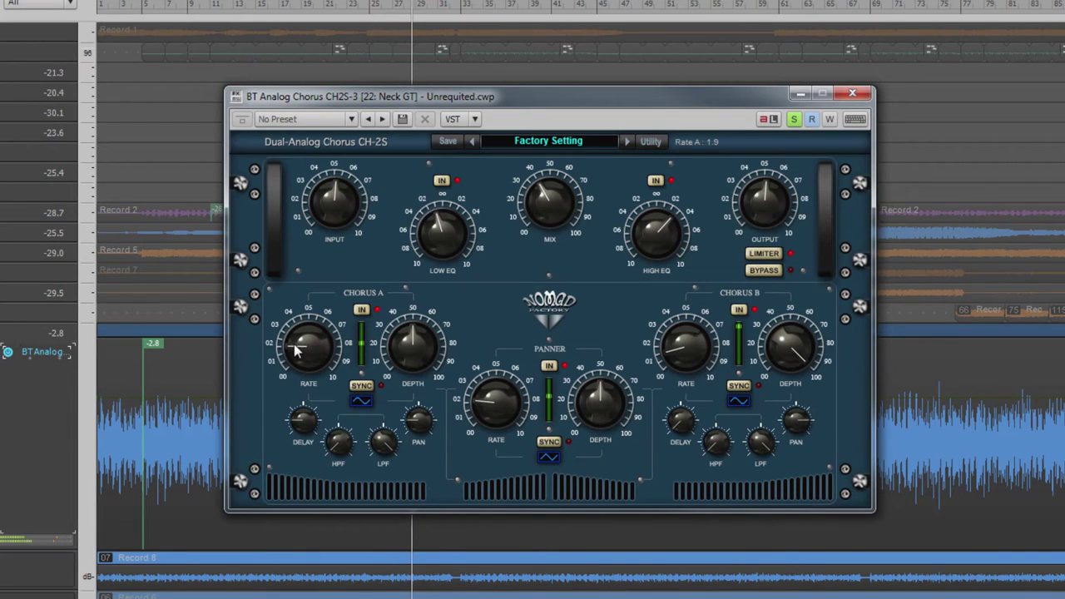
left_click(362, 386)
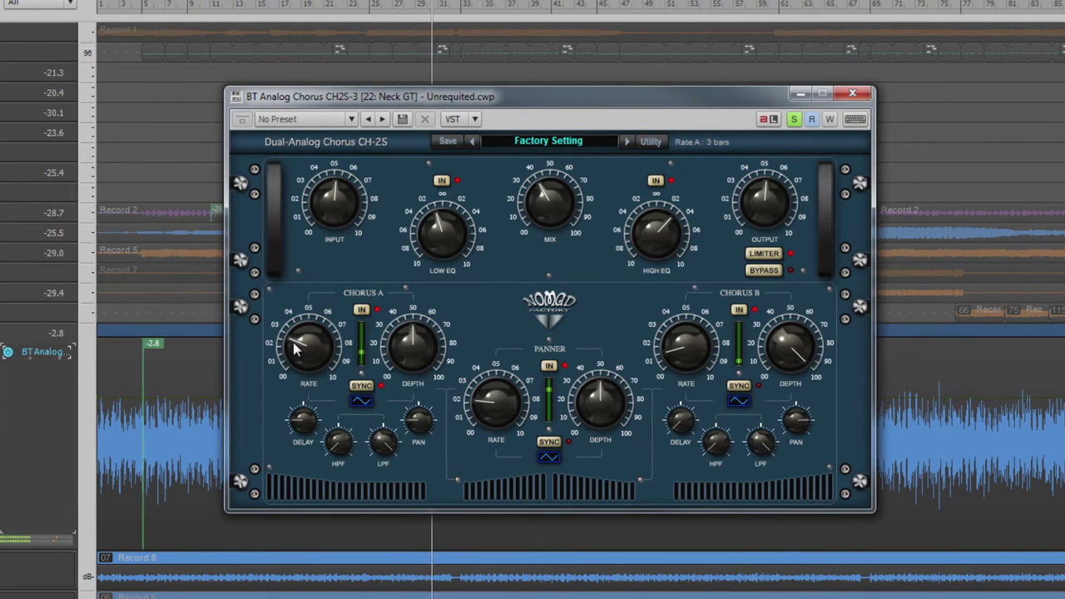
left_click_drag(296, 348, 297, 356)
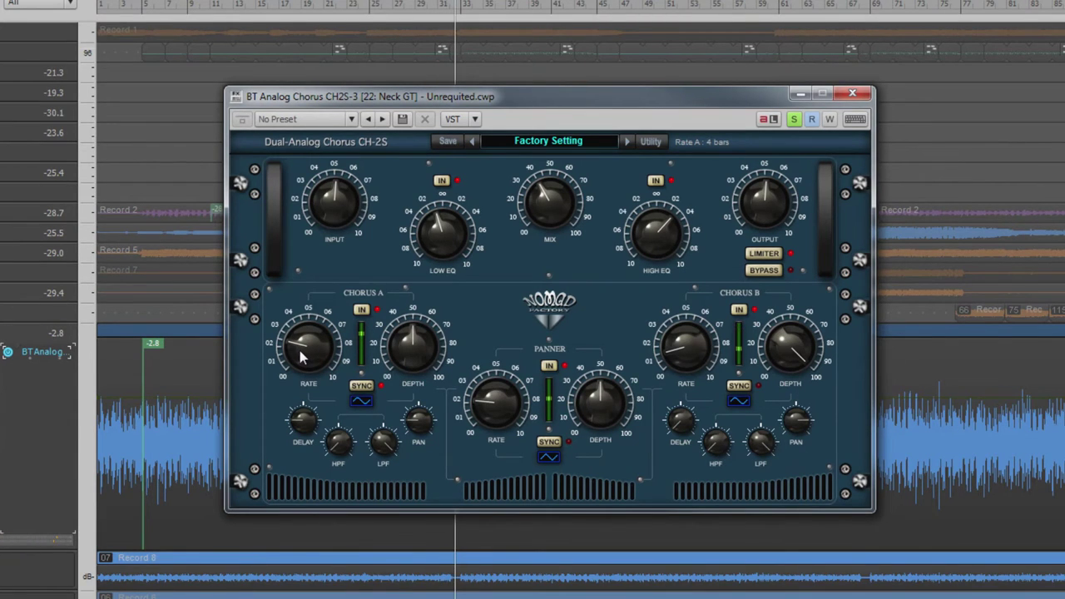
left_click_drag(302, 354, 306, 310)
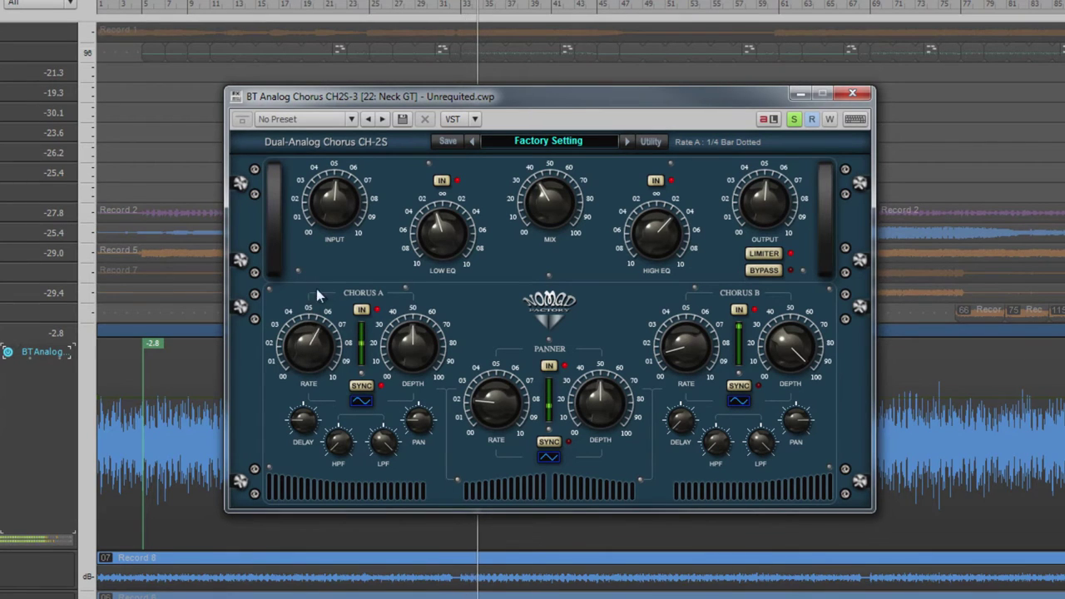
left_click_drag(317, 295, 330, 329)
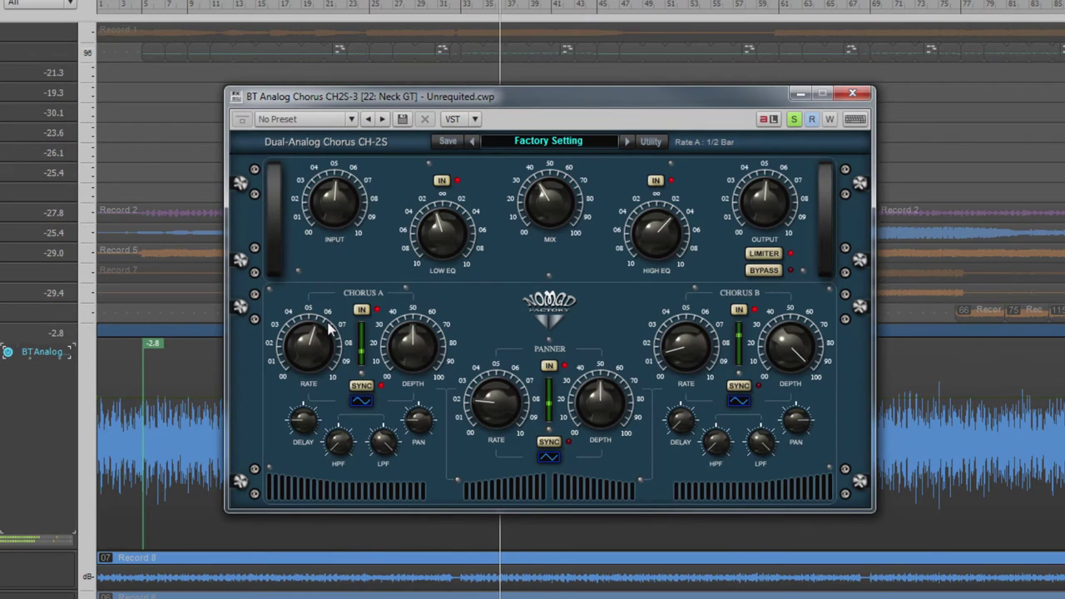
Lower the Chorus A depth and audition its modulation waveforms, including Triangle, Square and Saw Up, ending on Sine.
mouse_move(404, 363)
left_mouse_down()
mouse_move(413, 281)
mouse_move(414, 381)
left_mouse_up()
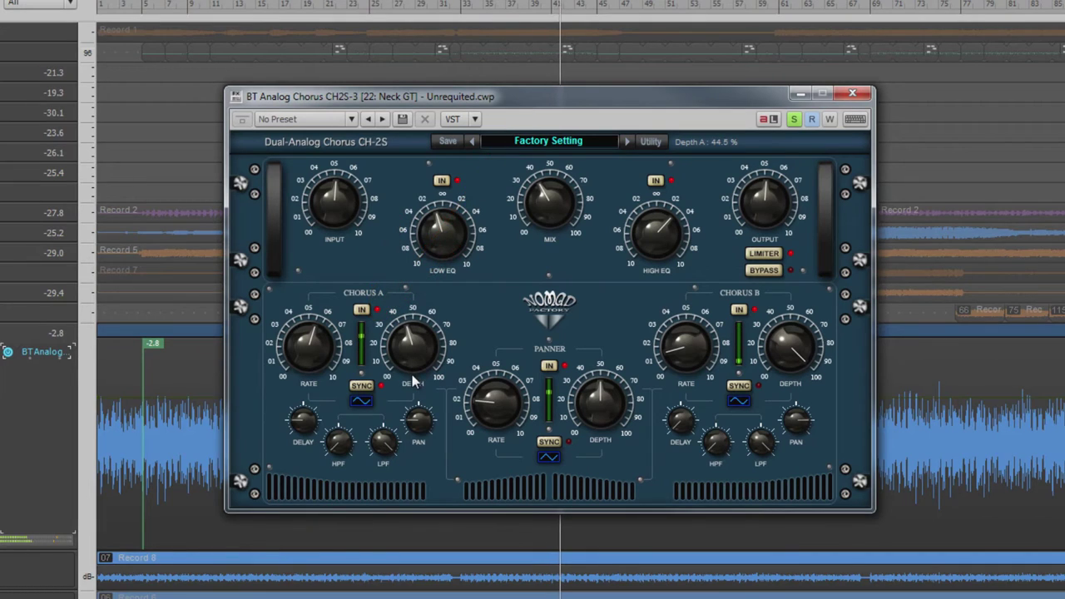
left_click(366, 402)
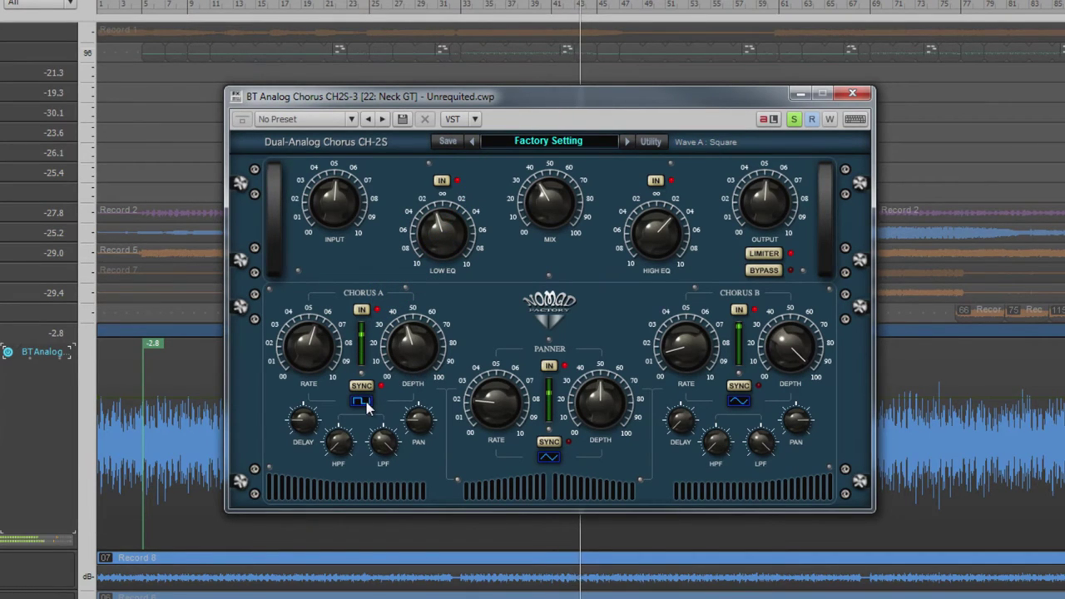
left_click(366, 402)
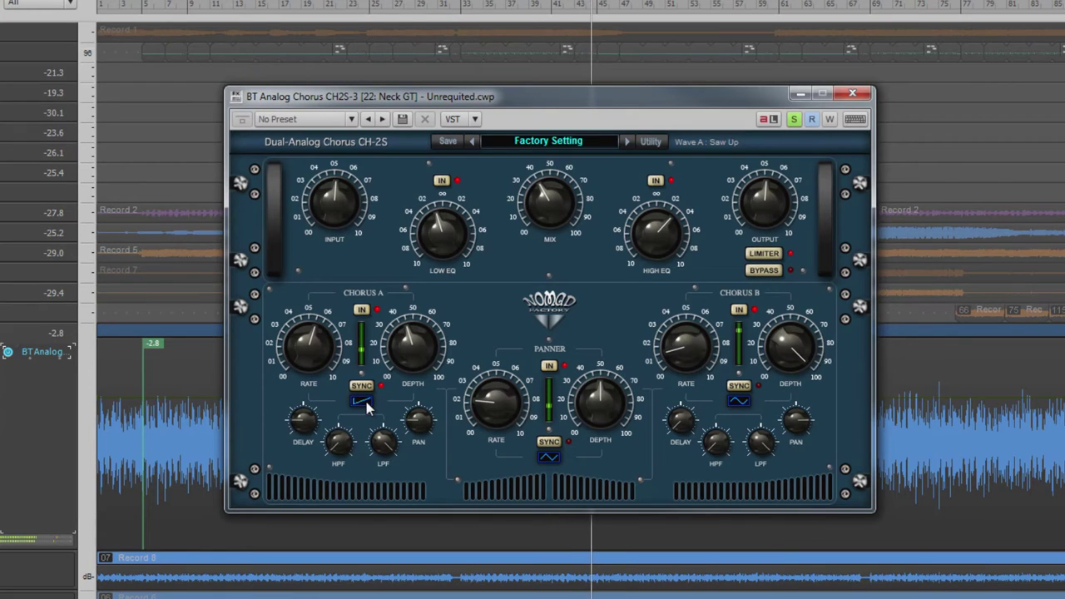
left_click(366, 402)
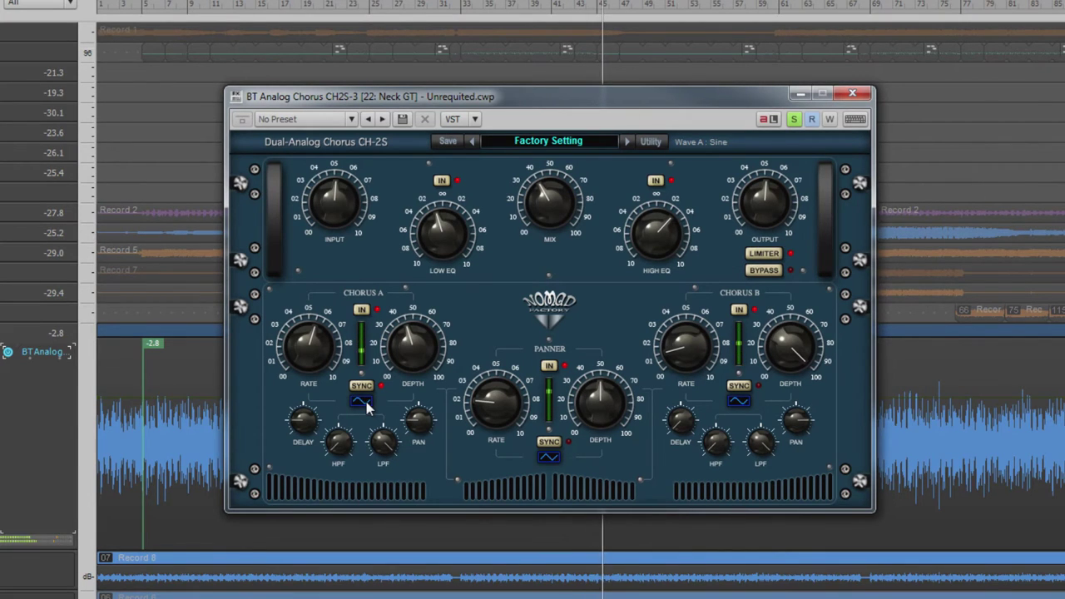
Set the Chorus A depth to 52.5 %, trying the Square waveform once more before restoring Sine.
left_click_drag(399, 342, 399, 338)
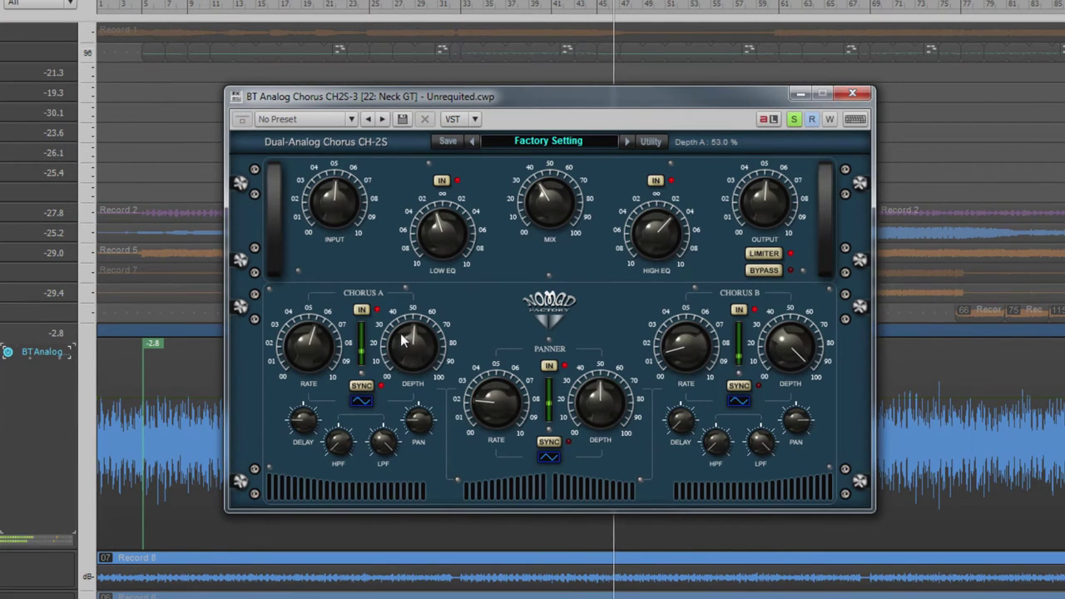
scroll(402, 339, "up", 1)
left_click(366, 404)
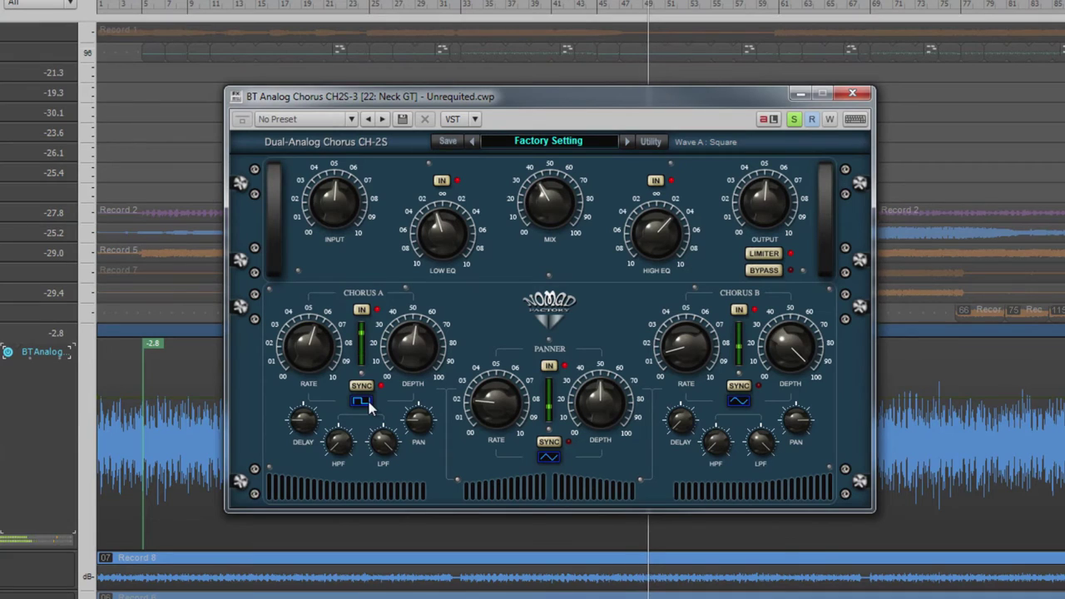
left_click(365, 403)
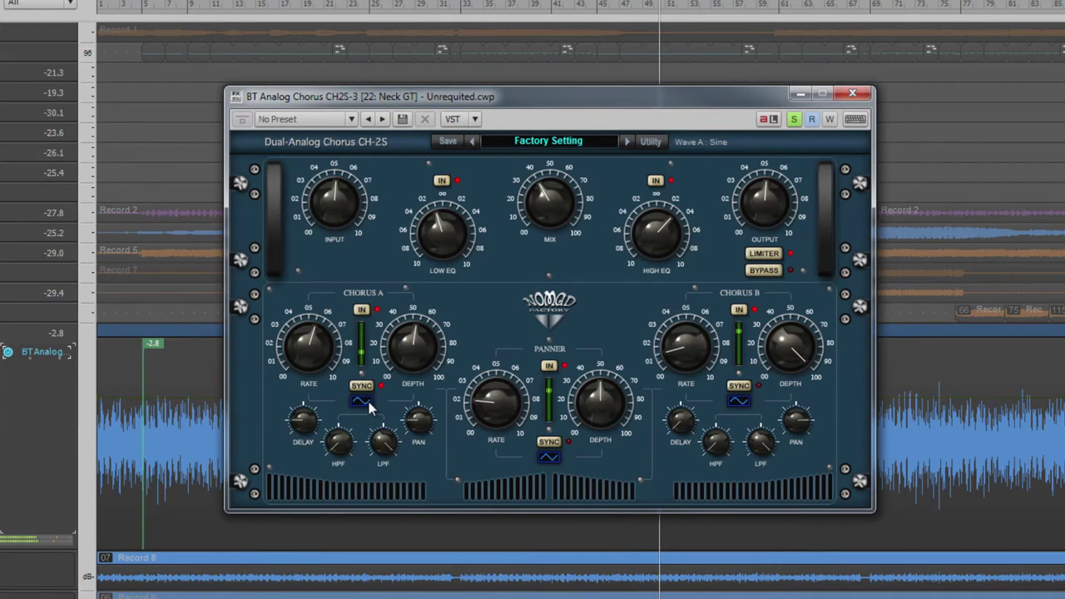
left_click(406, 337)
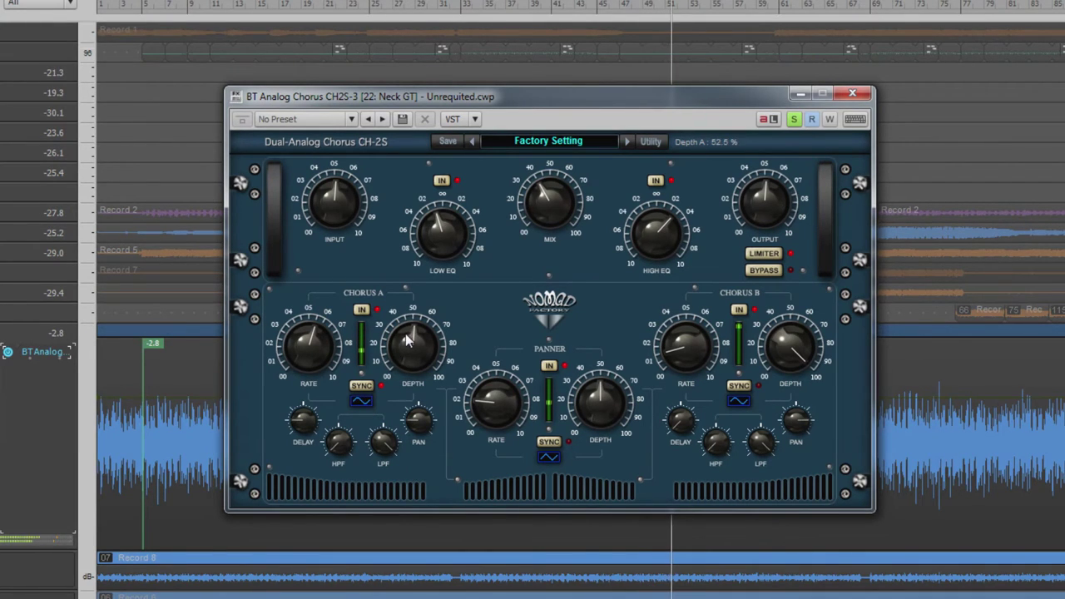
Set the Chorus A delay to 2.6, adjust its high-pass and low-pass filters, pan it to 66.0 L, and turn on Chorus B sync.
mouse_move(303, 414)
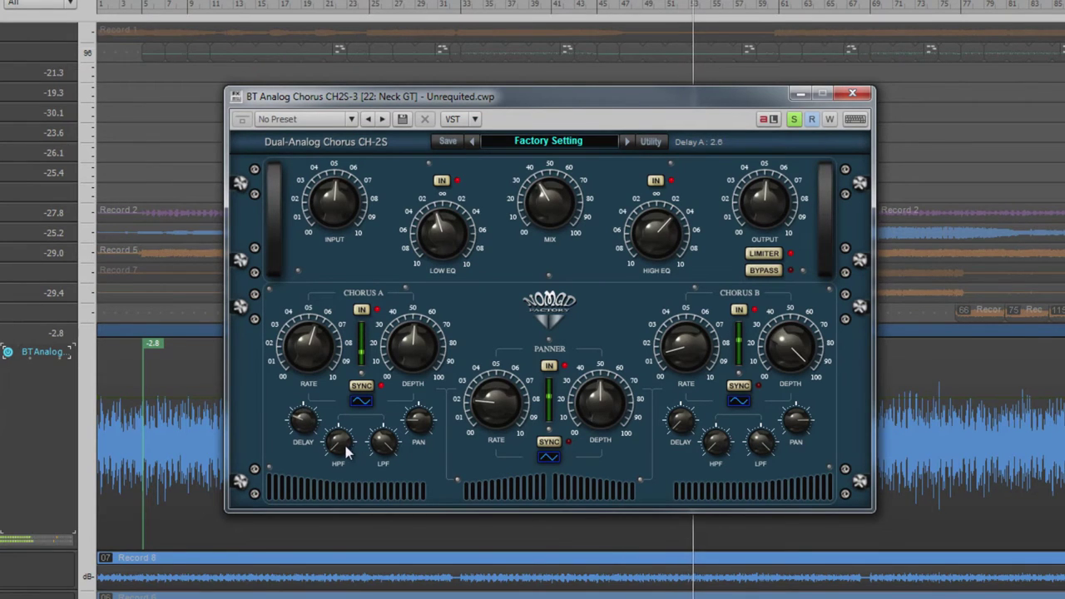
mouse_move(346, 426)
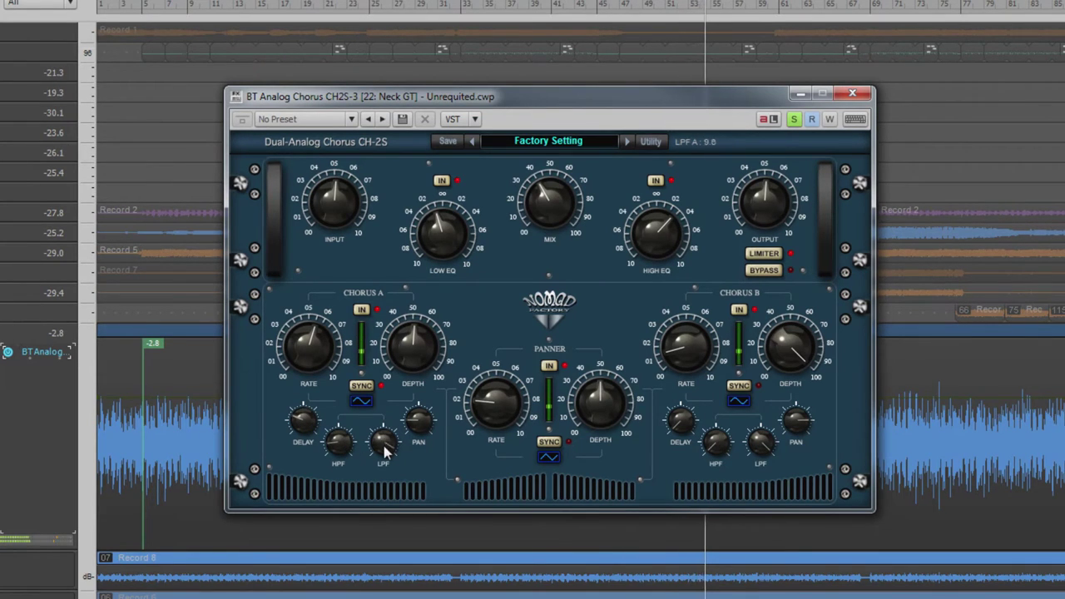
mouse_move(381, 453)
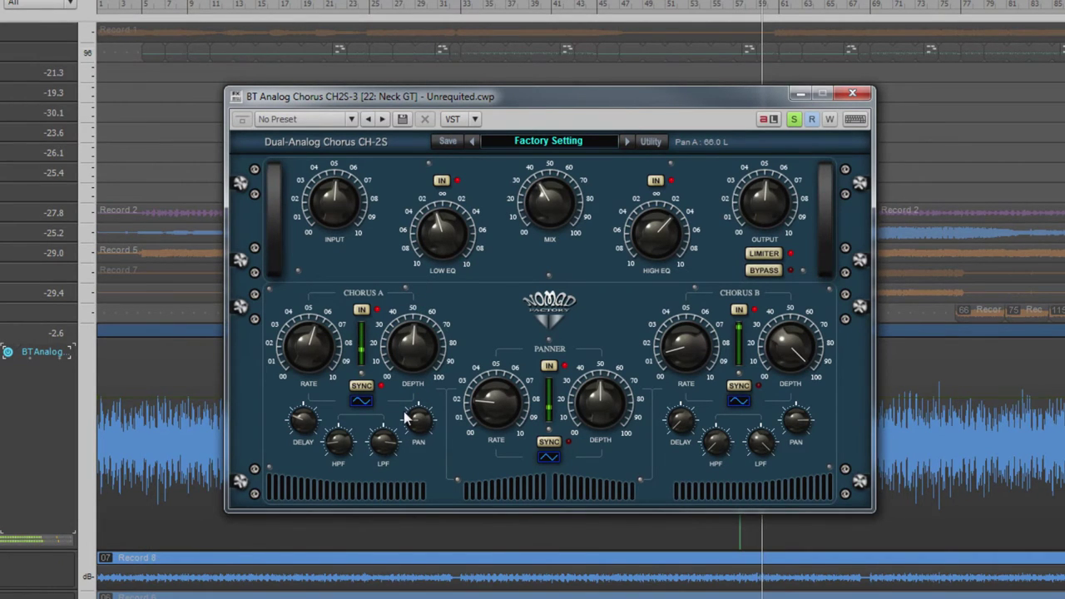
left_click_drag(791, 424, 791, 425)
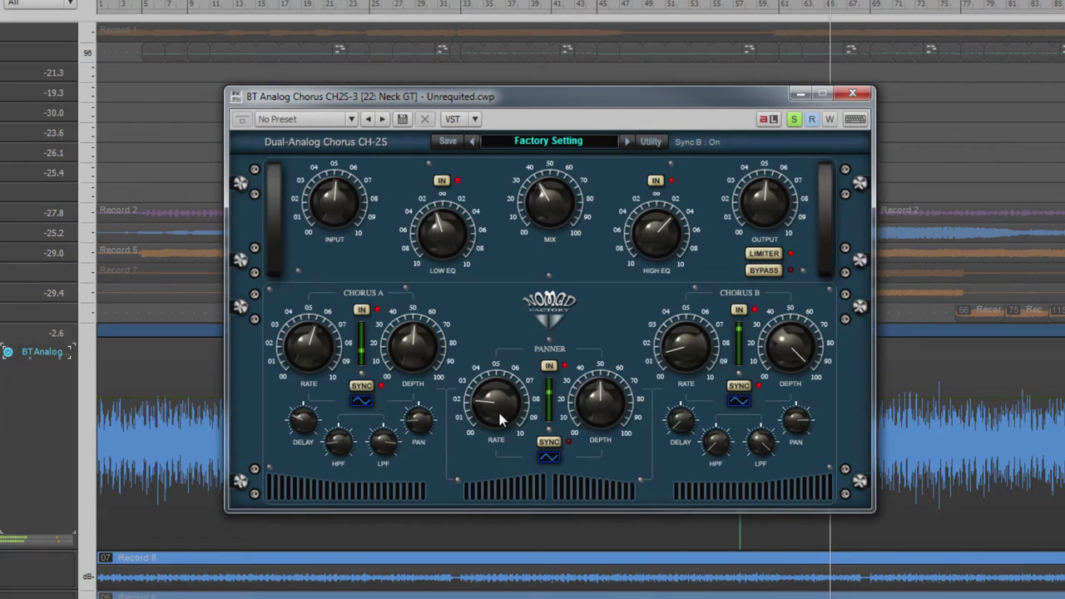
Try a panner rate of 2.0, then enable the panner's tempo sync and set its rate to 1 Bar Dotted.
left_click_drag(489, 411, 486, 406)
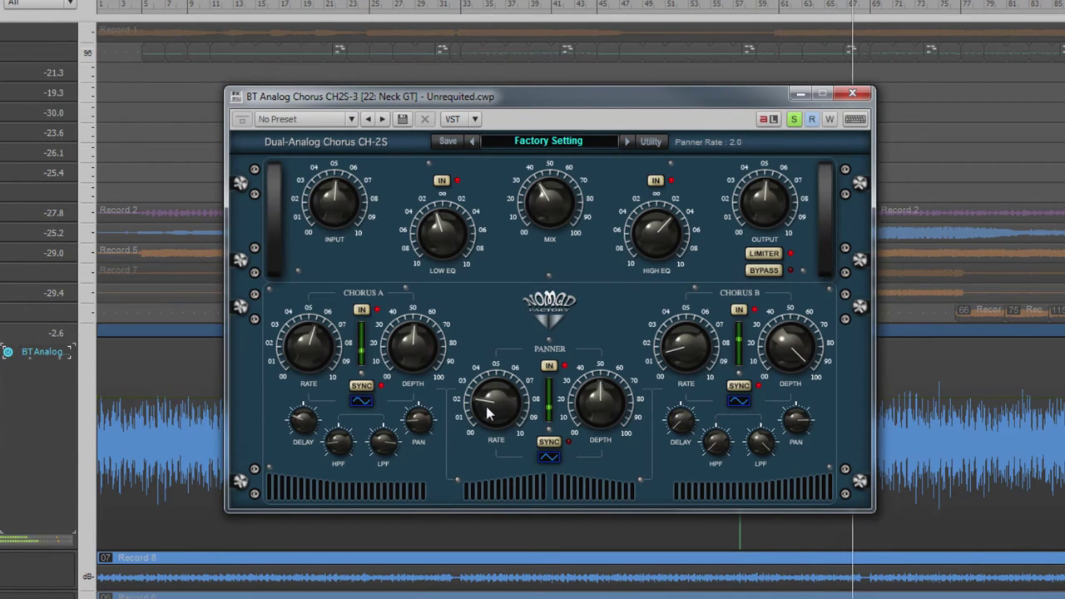
left_click(549, 442)
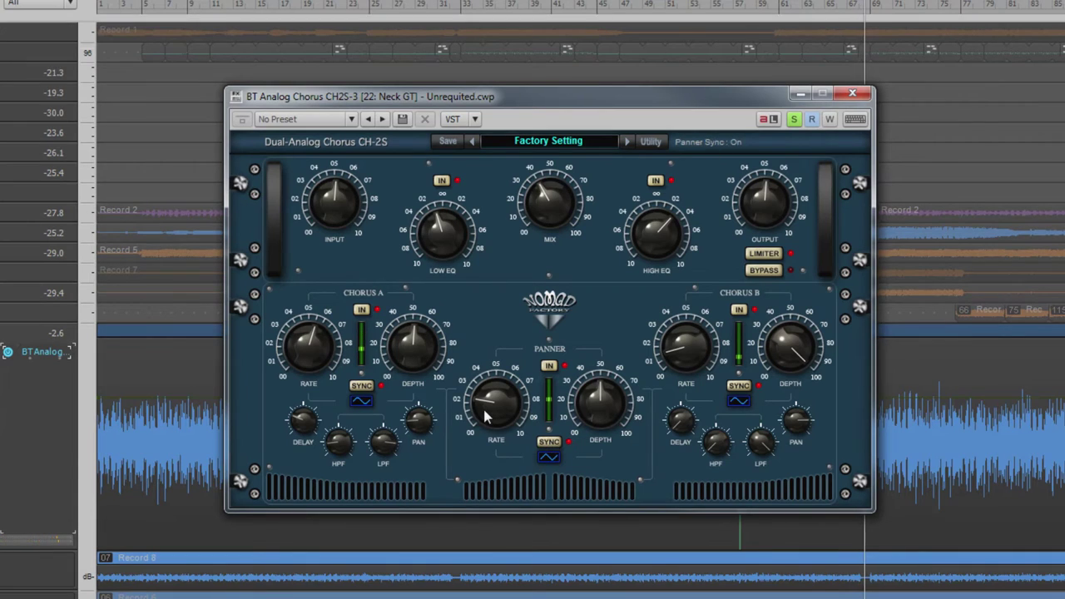
left_click_drag(481, 416, 475, 375)
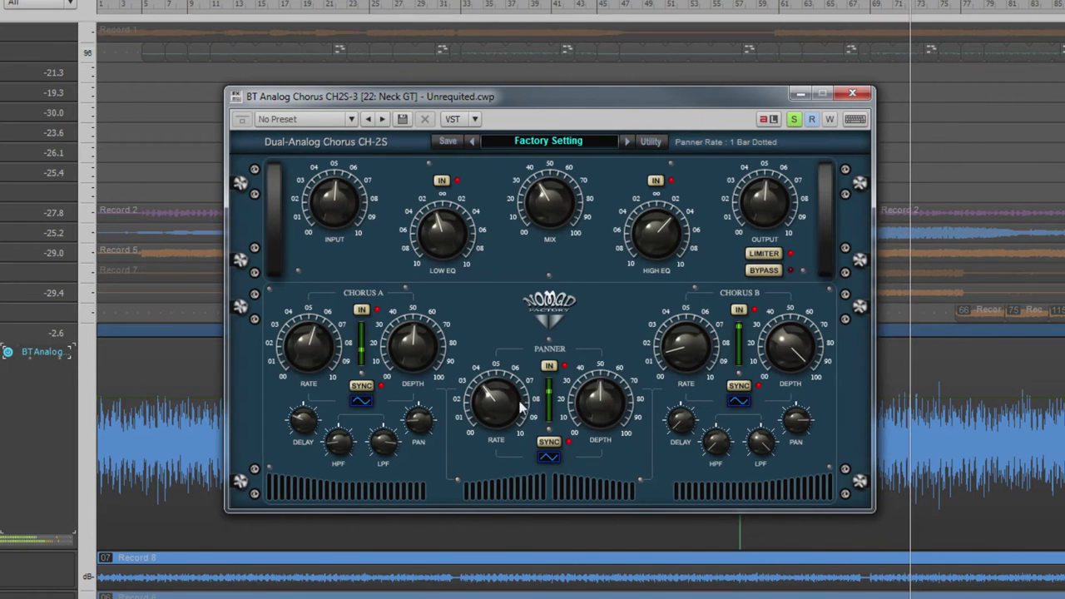
Try the panner depth near its minimum and at 100.0 %, settling on 63.0 %.
left_click_drag(588, 418, 682, 597)
left_click(591, 420)
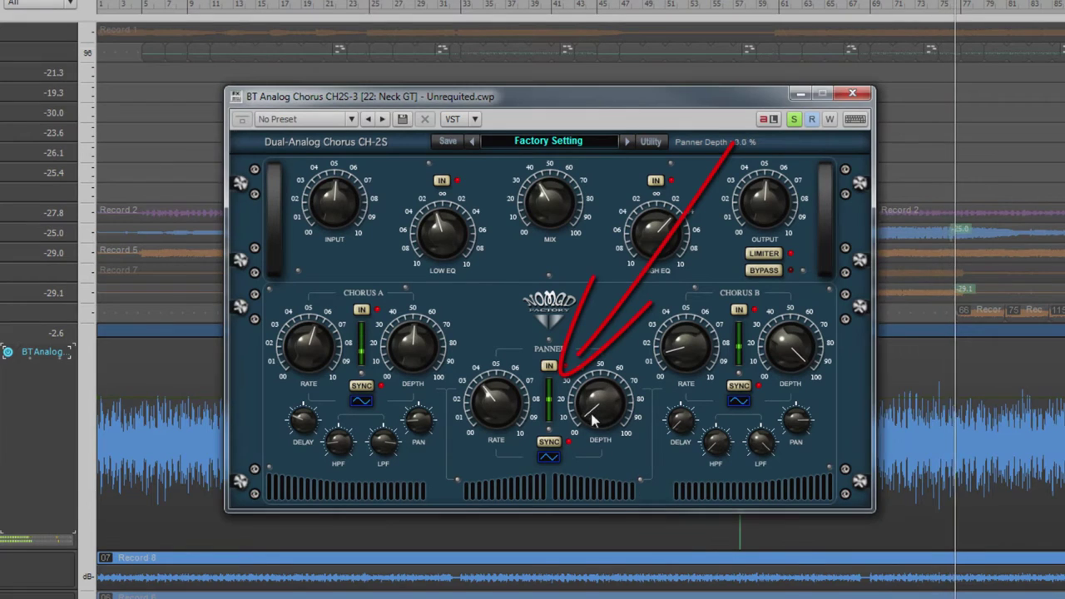
left_click_drag(593, 428, 592, 208)
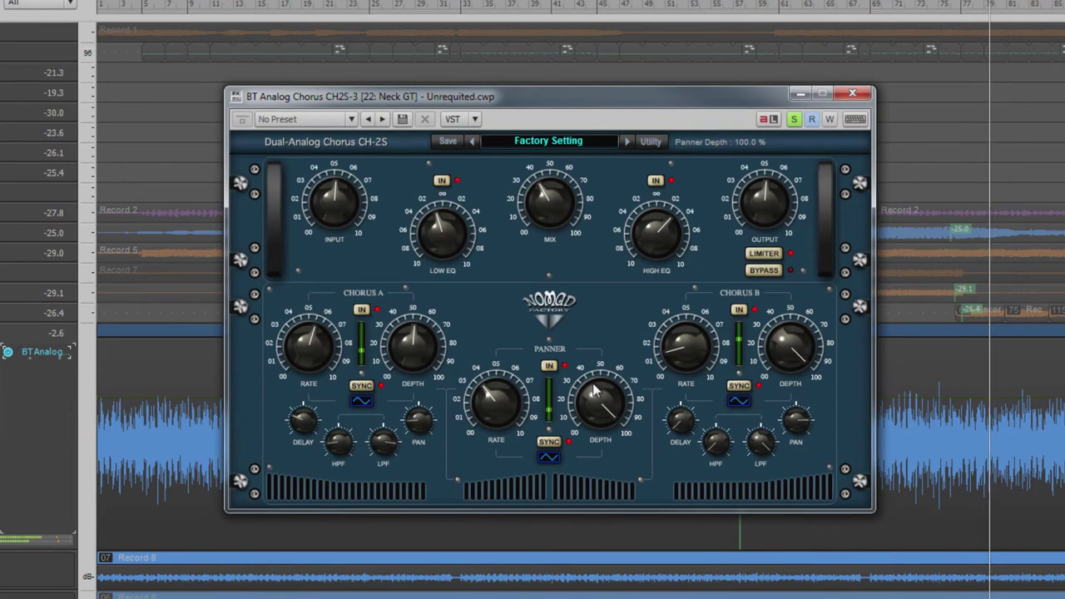
left_click_drag(593, 385, 598, 445)
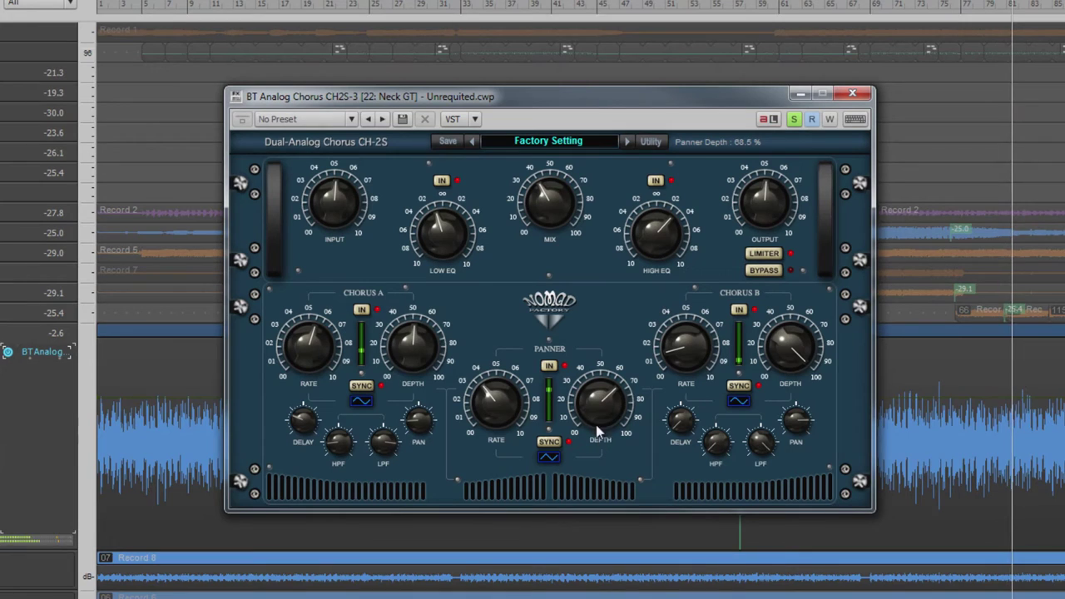
left_click_drag(596, 402, 605, 407)
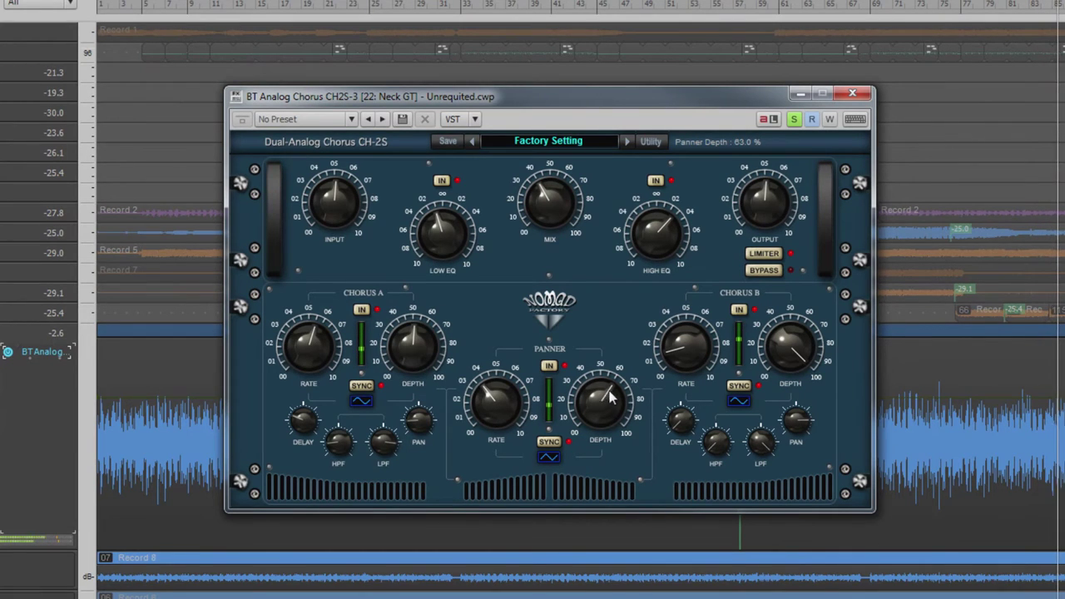
Cycle the panner's modulation waveform through Square and the other available shapes.
left_click(549, 456)
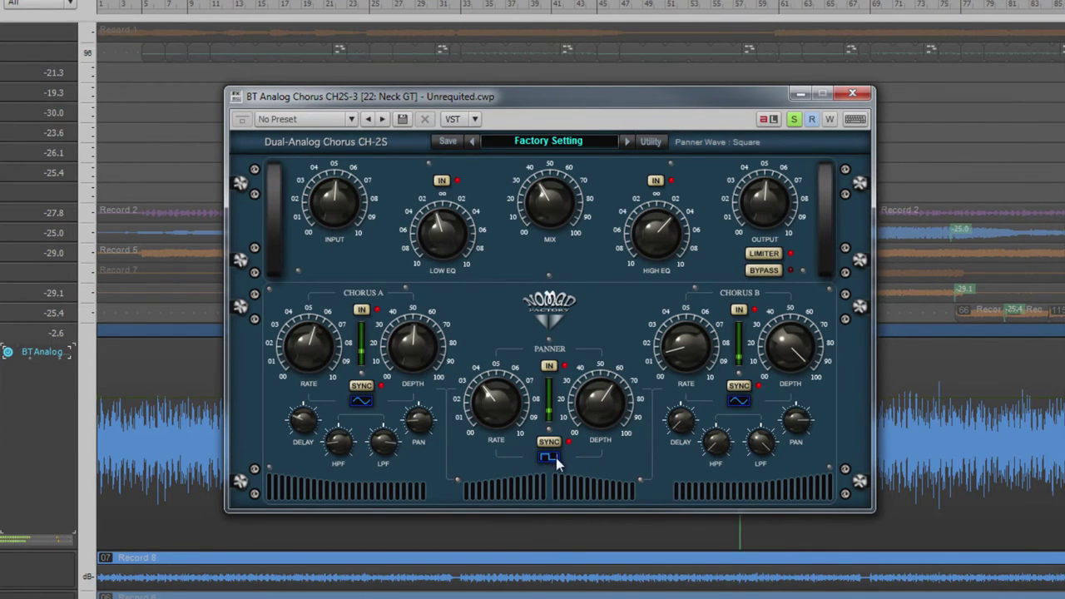
left_click(553, 459)
left_click(552, 458)
left_click(552, 457)
left_click(552, 457)
left_click(552, 457)
left_click(551, 457)
left_click(551, 456)
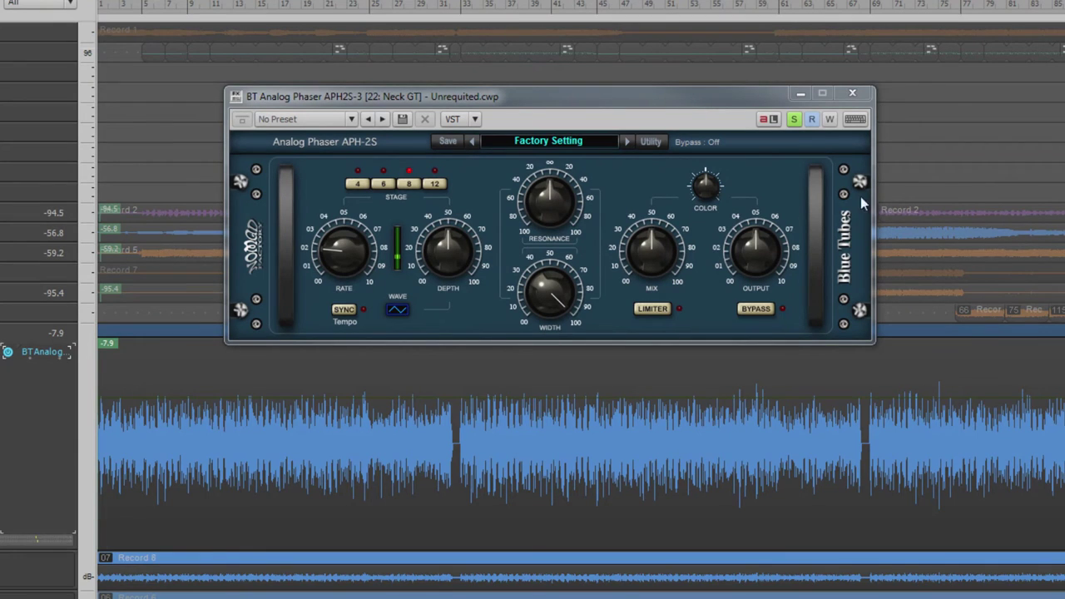
Try the phaser with 4, 12 and 8 stages, settling on 6 stages.
left_click(509, 102)
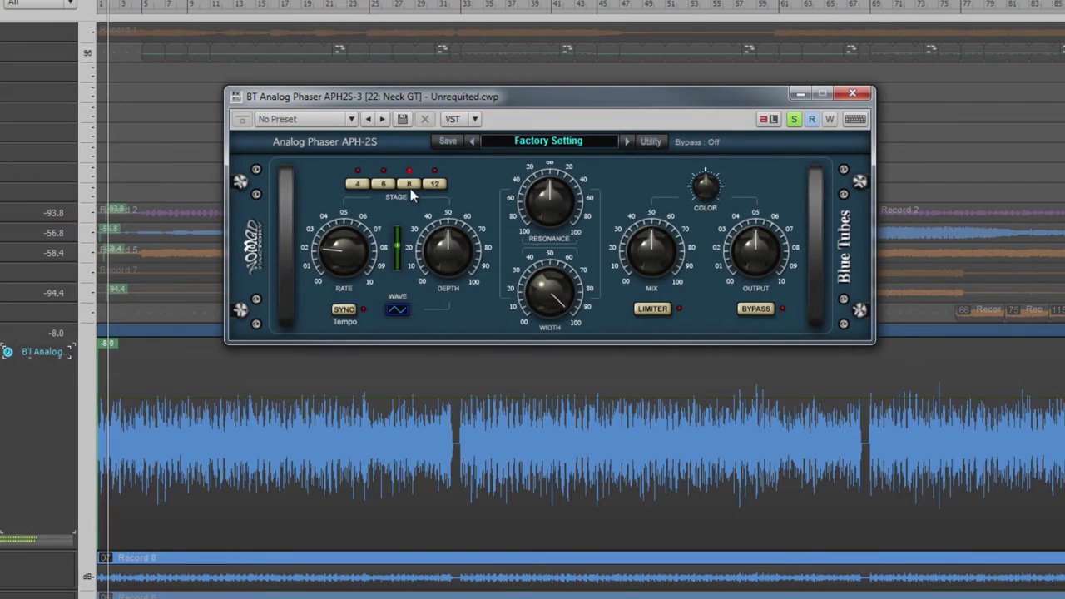
left_click(357, 183)
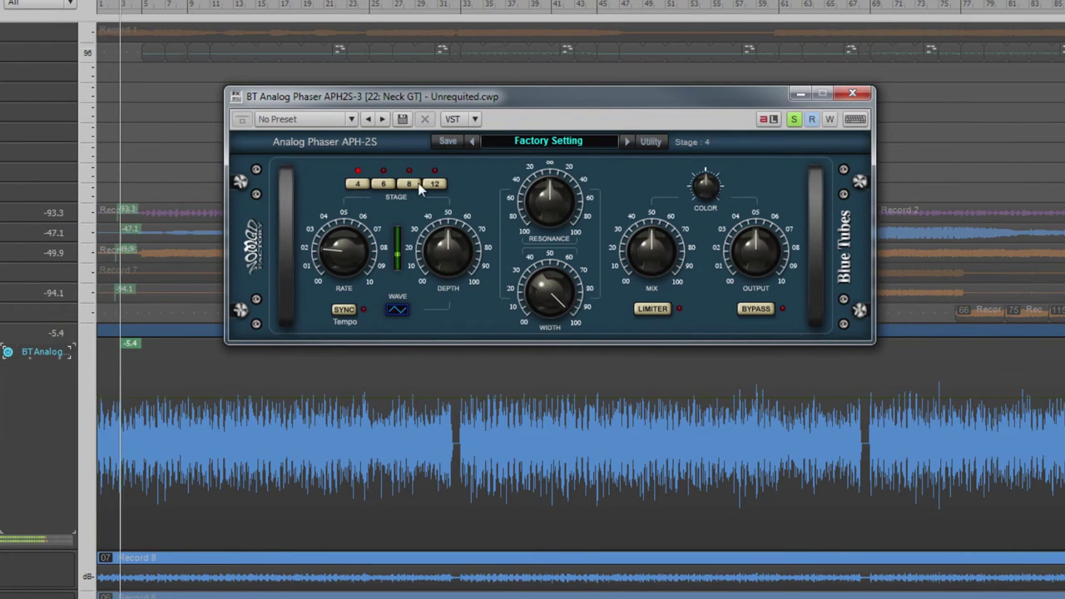
left_click(434, 184)
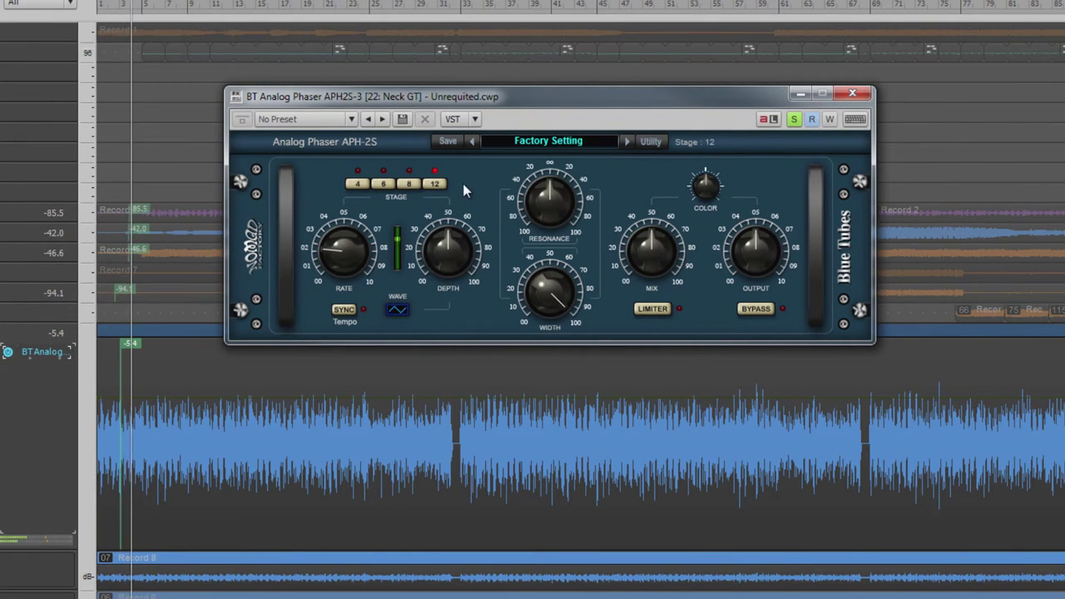
left_click(409, 182)
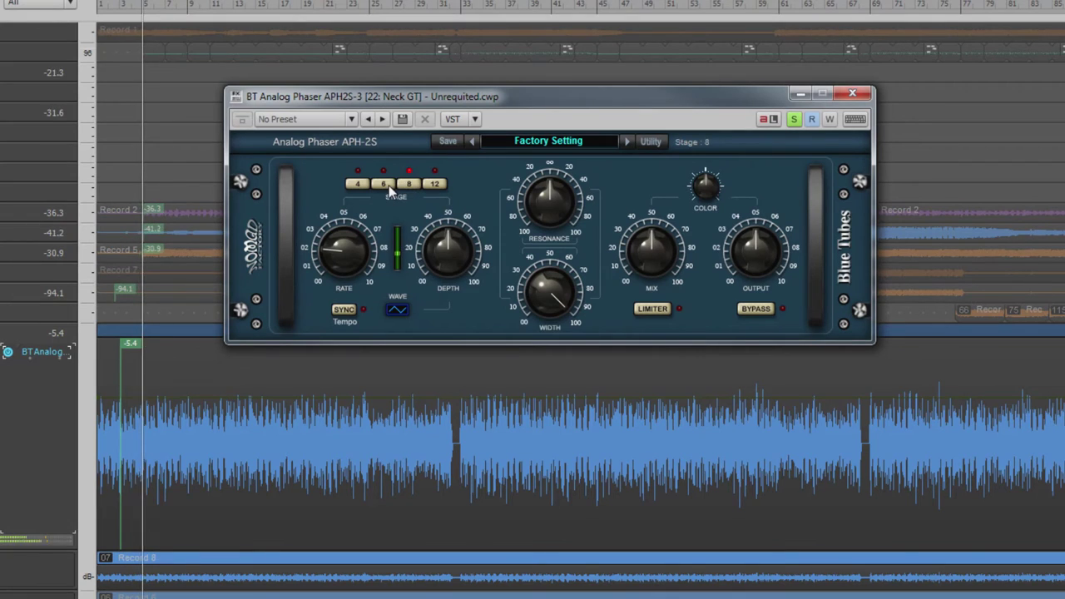
left_click(383, 184)
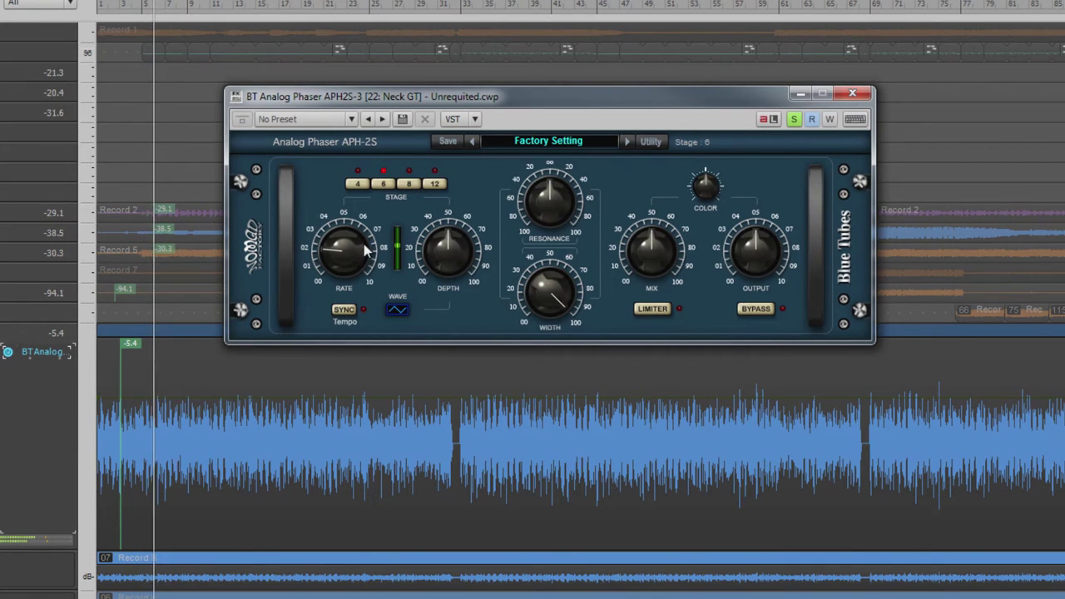
Turn on the phaser's tempo sync, set the depth to 40.5 %, and change the rate from a trial 1/2 Bar to 1 Bar.
left_click_drag(335, 262, 332, 206)
left_click(342, 307)
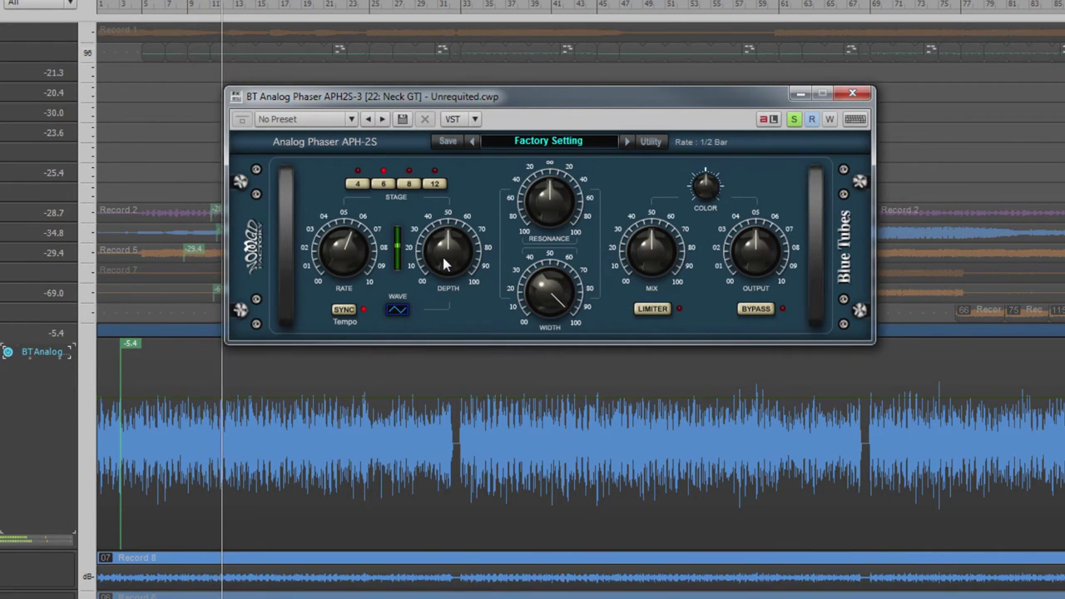
mouse_move(445, 264)
left_mouse_down()
mouse_move(450, 184)
mouse_move(442, 281)
left_mouse_up()
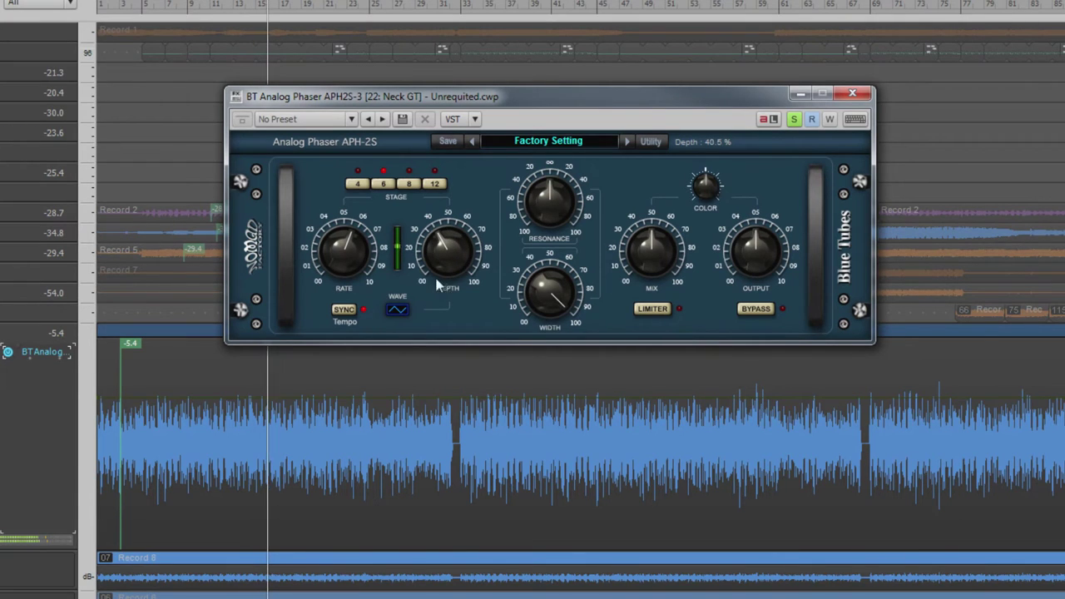
left_click_drag(346, 262, 353, 291)
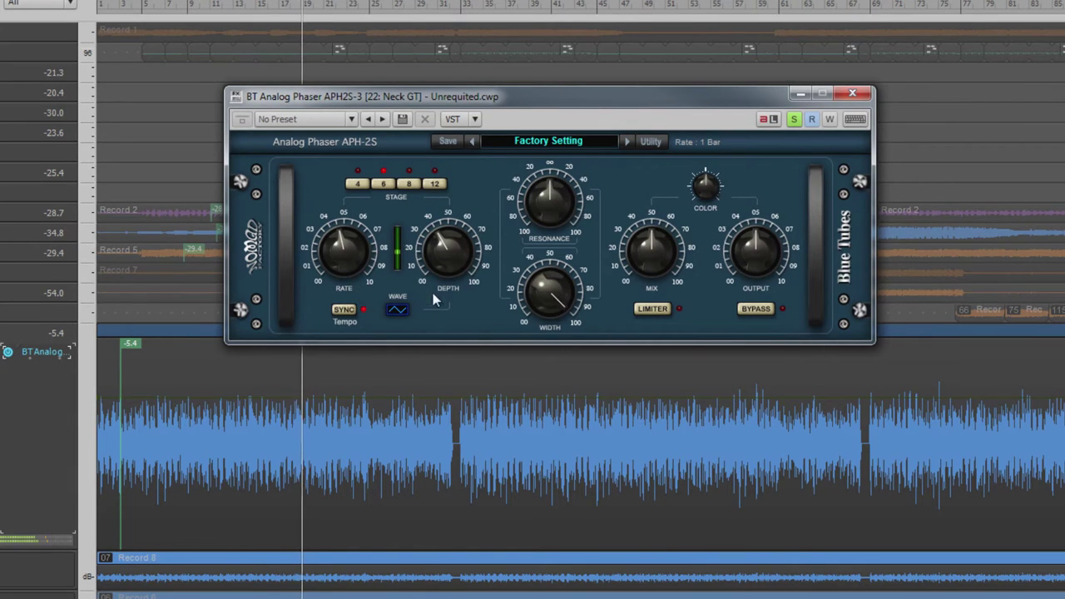
Cycle the phaser's modulation wave through Square and Saw Down, returning it to Sine.
left_click(399, 310)
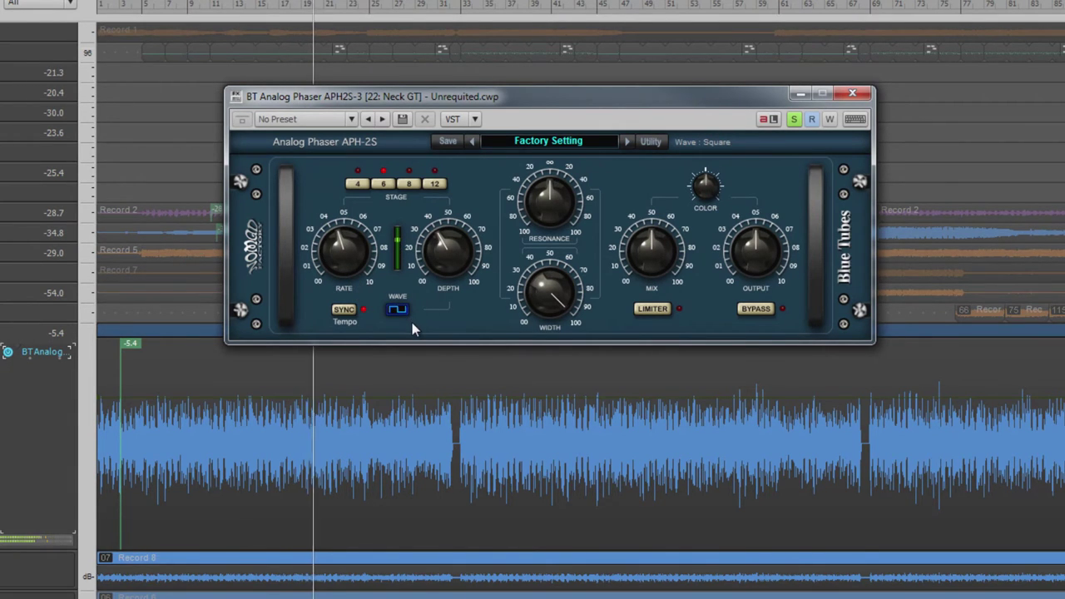
left_click(402, 313)
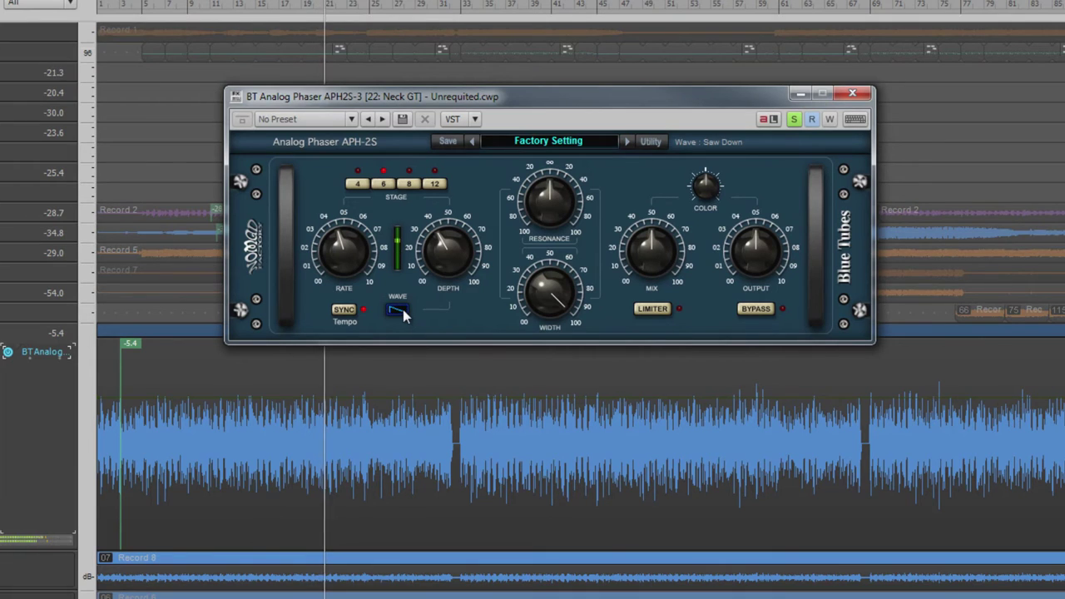
left_click(402, 313)
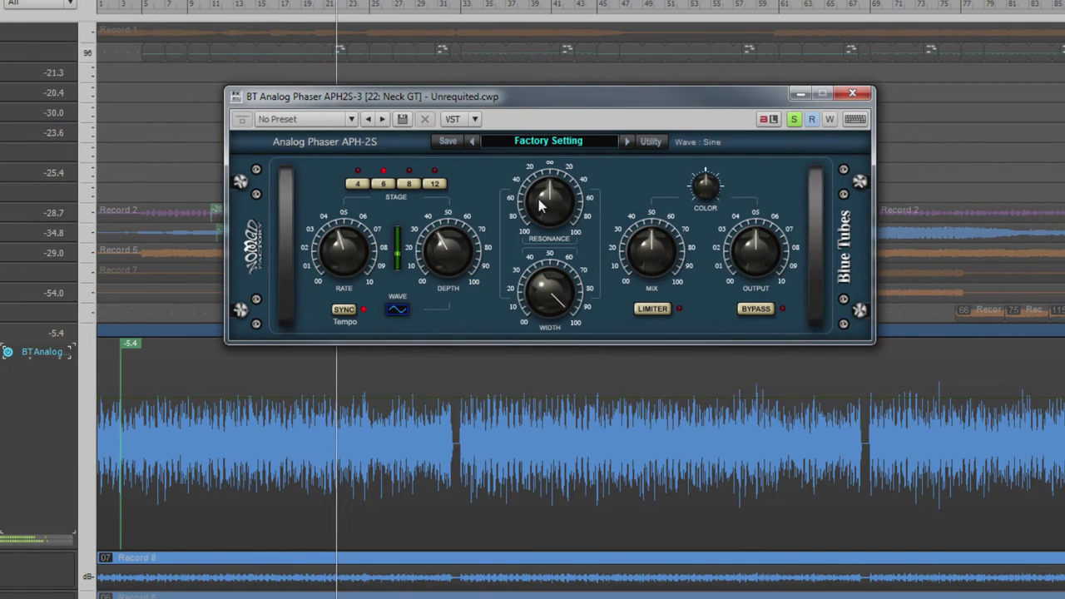
Raise the phaser's resonance and set its width to 100.0 % and mix to 35.5 %.
left_click_drag(545, 194, 541, 158)
left_click_drag(534, 278, 565, 289)
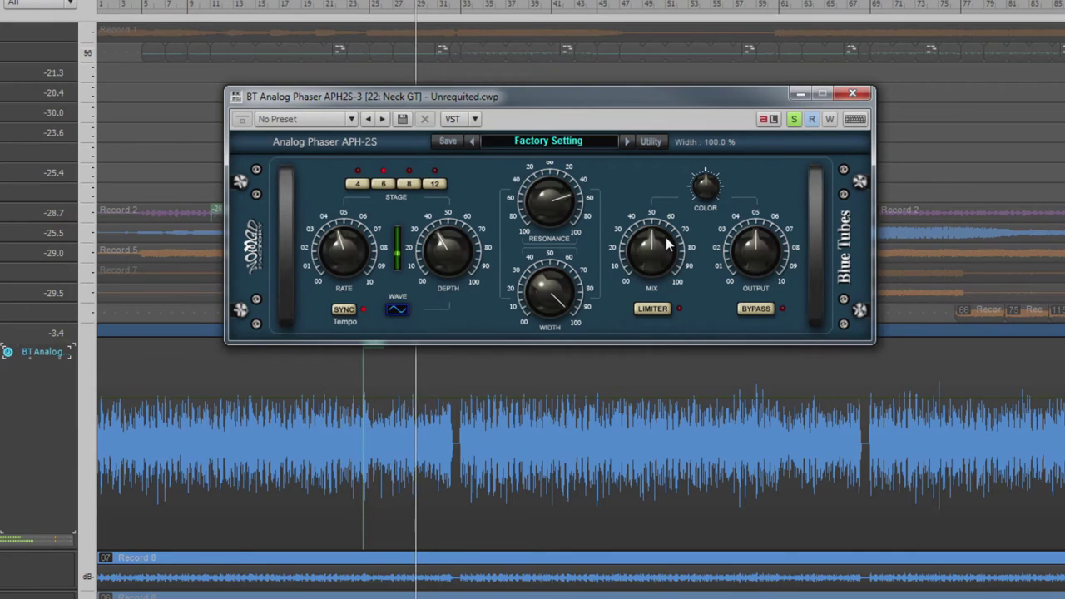
left_click_drag(653, 236, 649, 251)
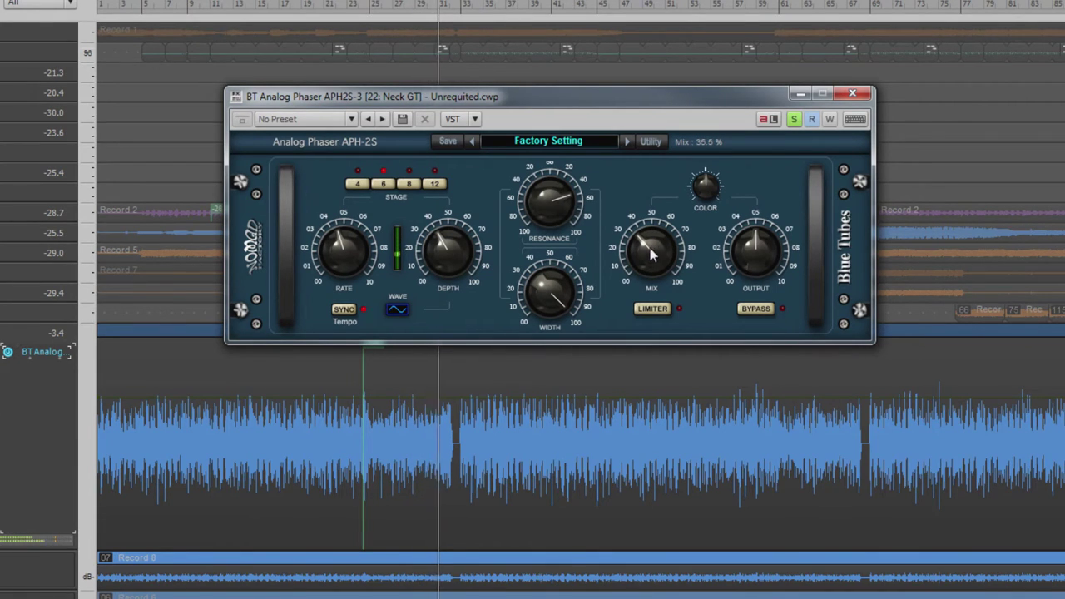
Try a phaser color of 9.4, settle on 3.9, and raise the output to 6.2 before lowering it again.
left_click(701, 181)
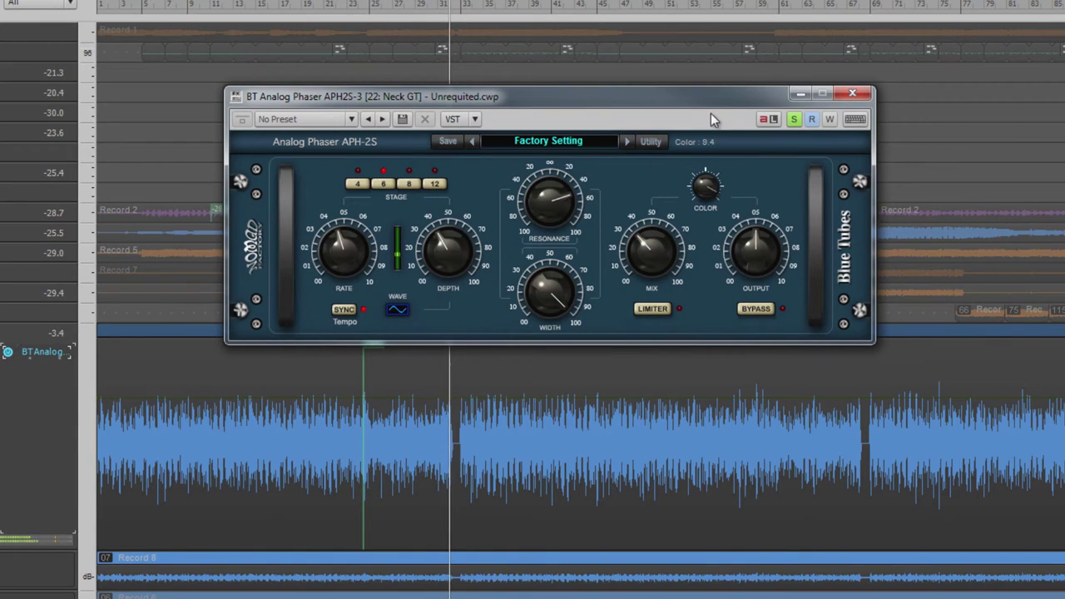
left_click_drag(706, 184, 697, 193)
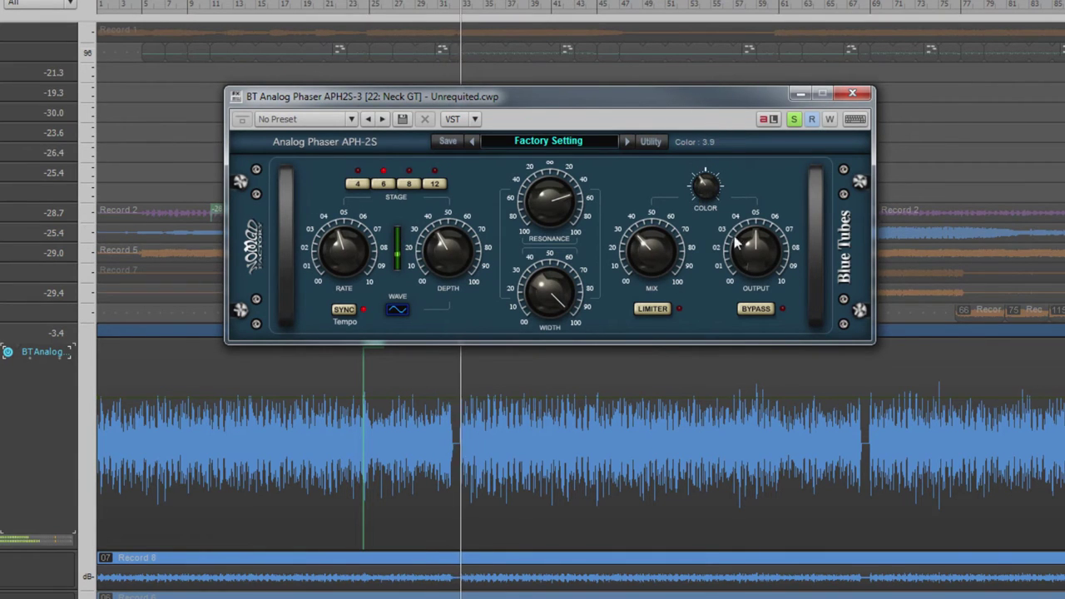
mouse_move(747, 239)
scroll(746, 239, "up", 2)
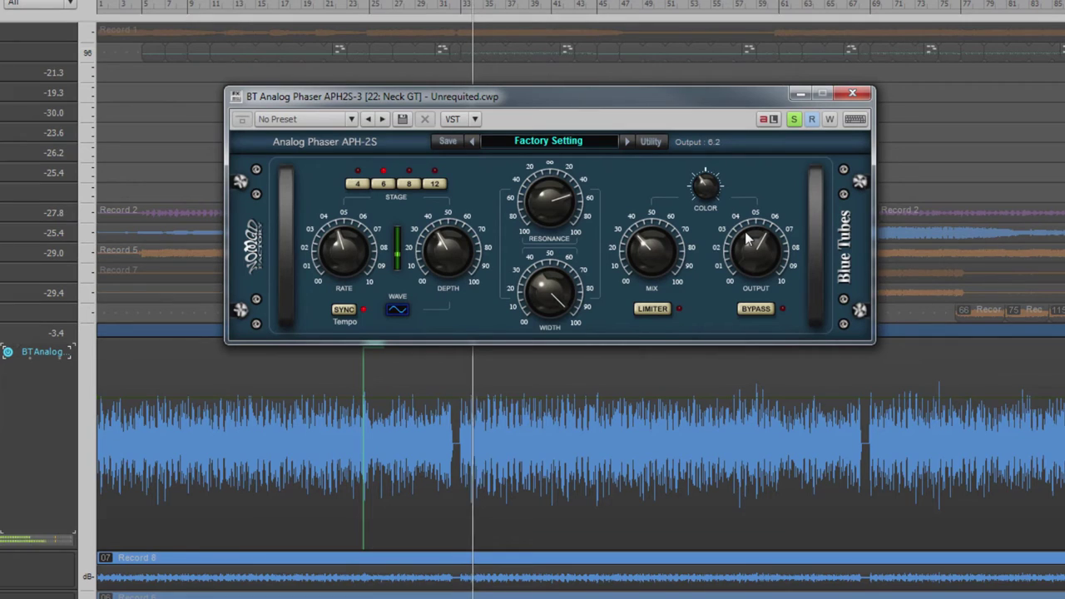
scroll(747, 239, "down", 1)
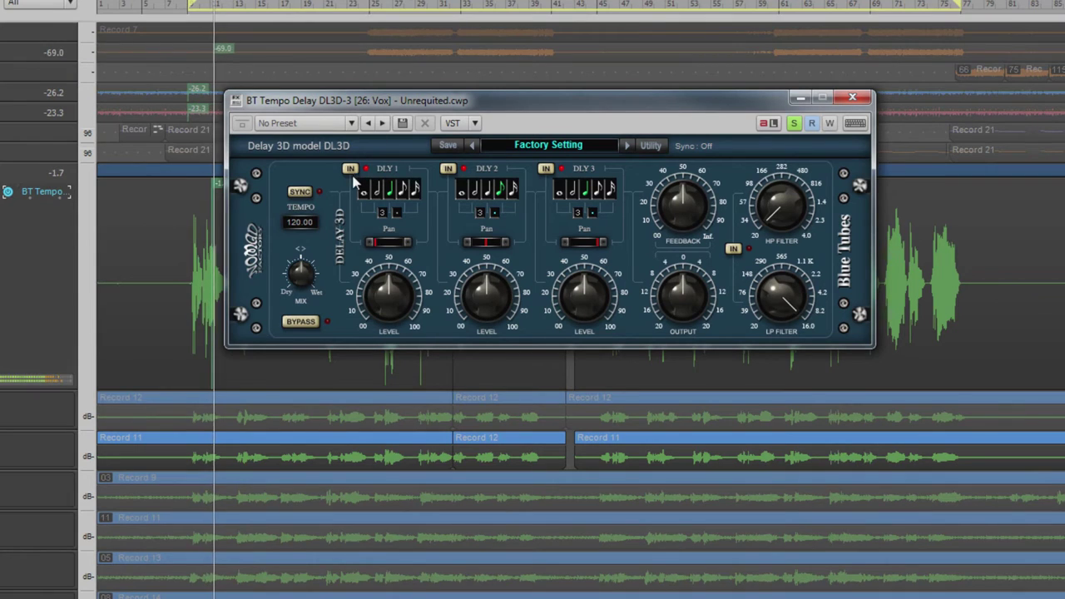
Try a manual tempo of 85 with sync off on the vocal delay, then turn tempo sync on.
left_click(301, 193)
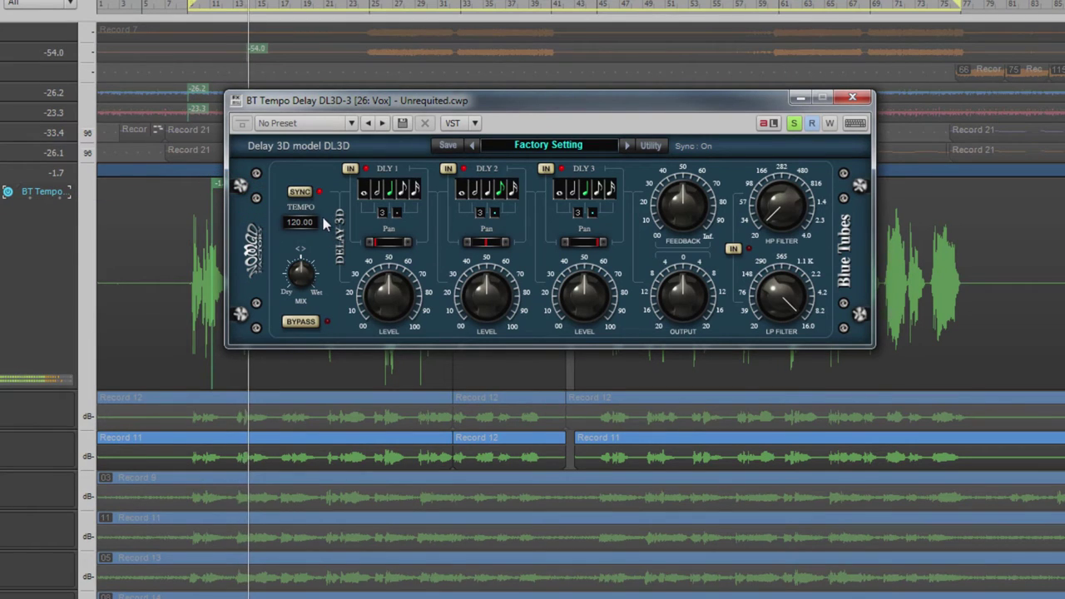
left_click(301, 192)
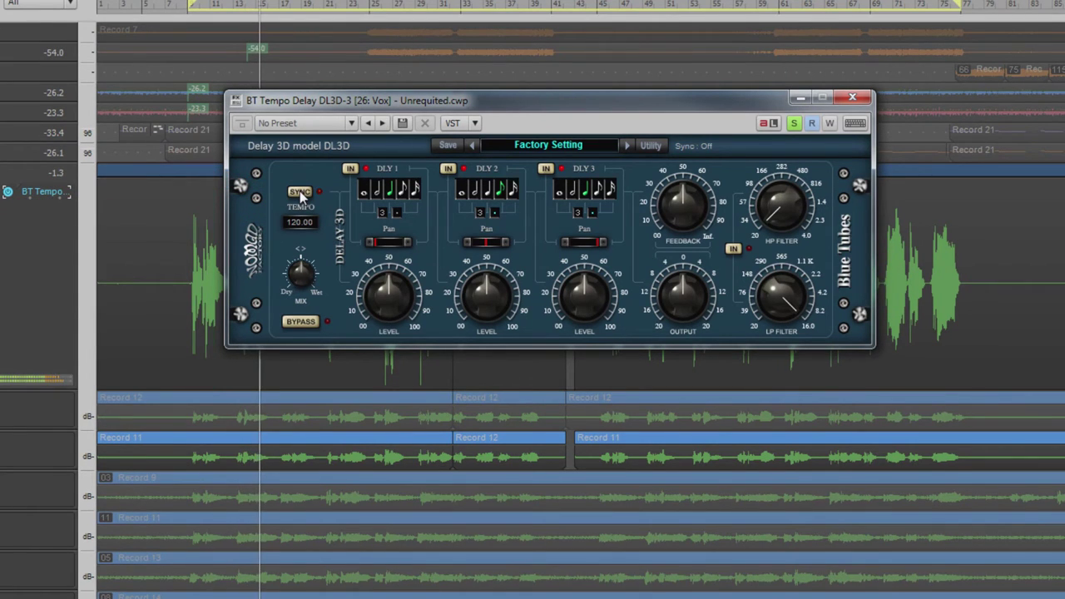
double_click(305, 221)
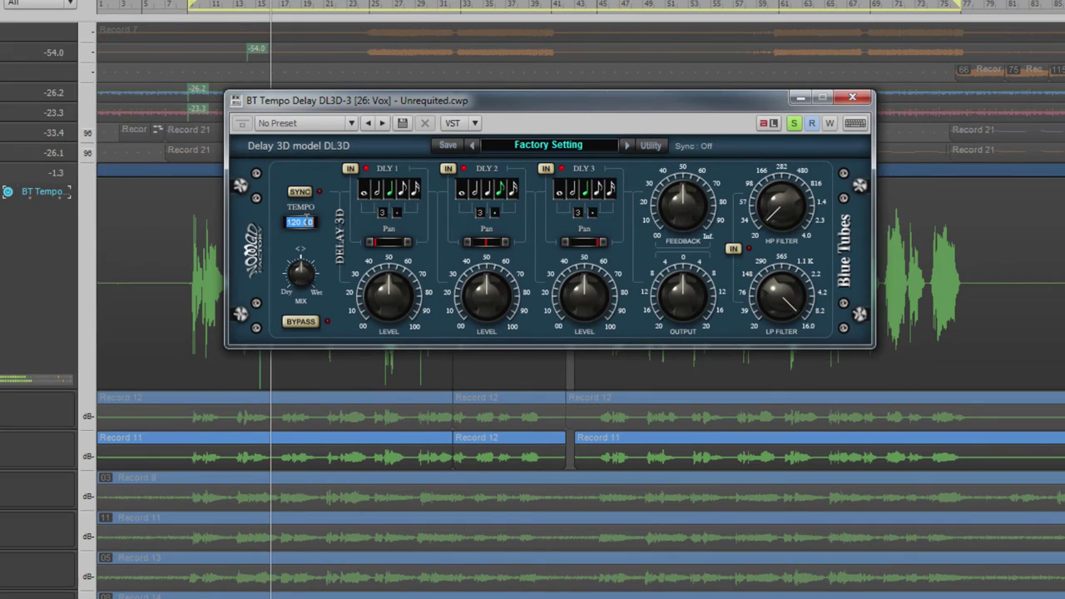
type("85")
key("Return")
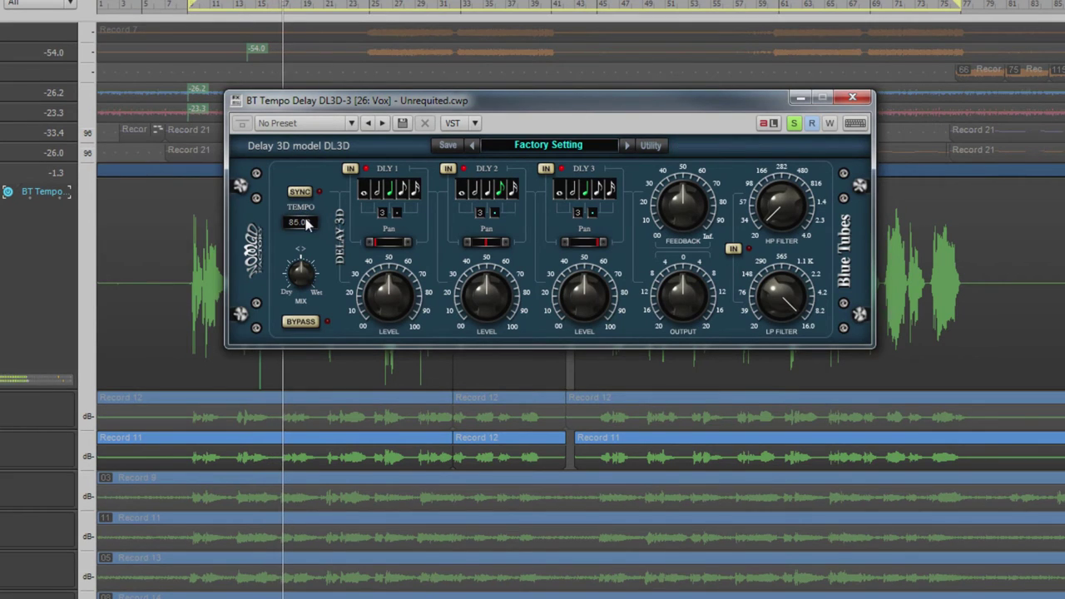
left_click(312, 192)
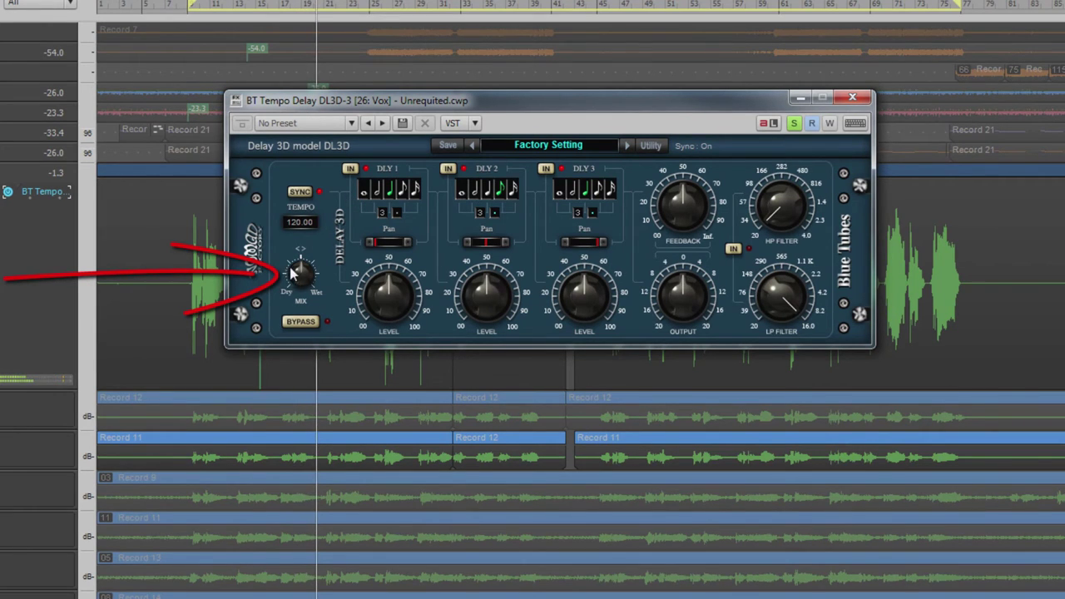
Try a delay mix of 63.0 %, then reset the mix to 50.0 %.
mouse_move(291, 269)
left_mouse_down()
mouse_move(296, 280)
mouse_move(298, 267)
left_mouse_up()
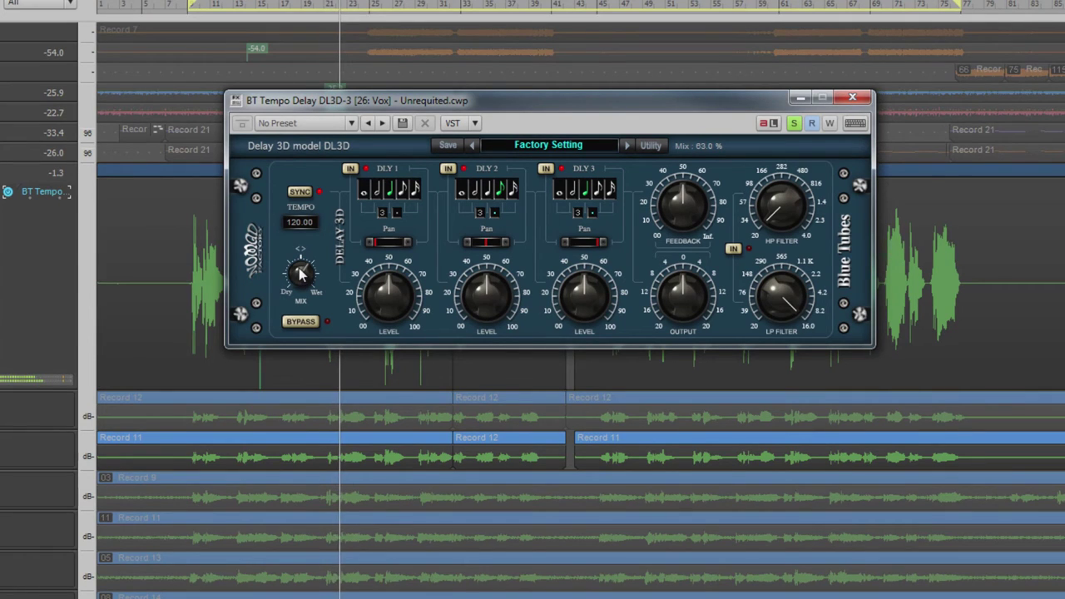
double_click(298, 271)
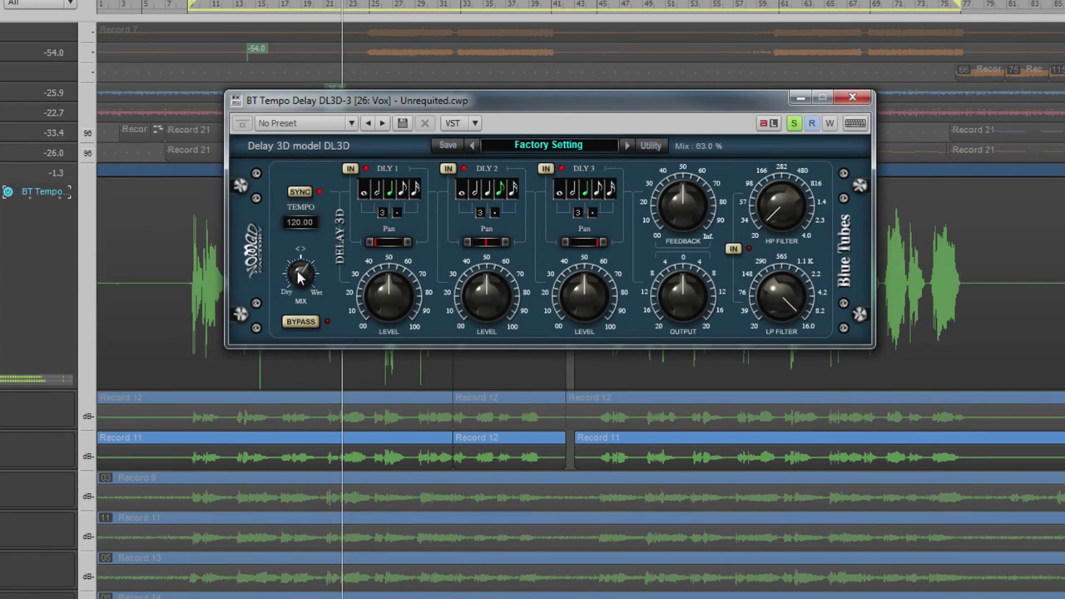
Switch off delays 2 and 3, then try a 1/1 note and the triplet option on delay 1, returning it to a plain 1/4.
left_click(449, 169)
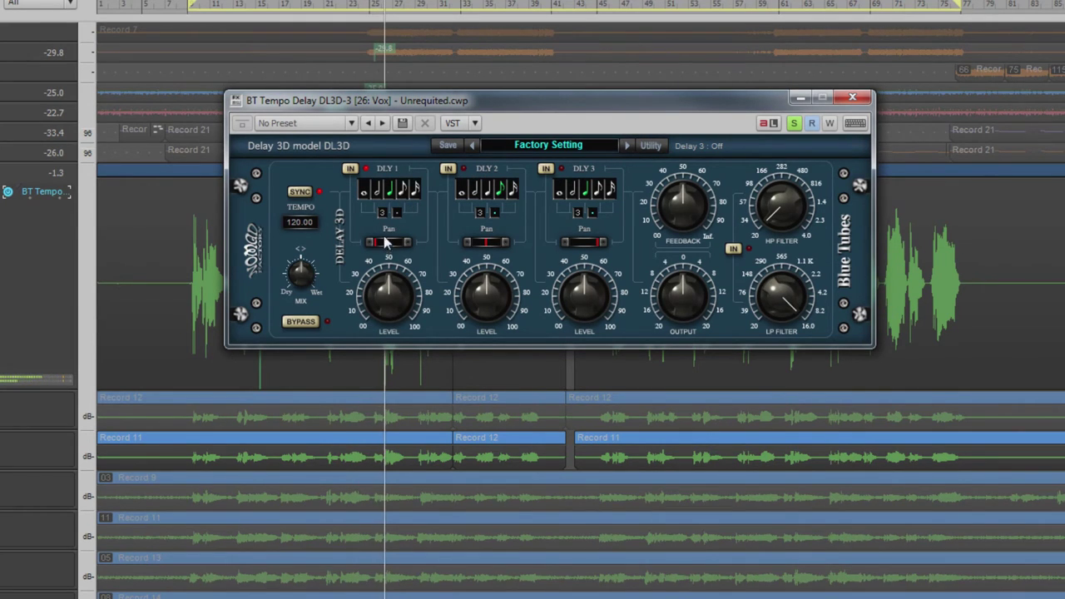
left_click(363, 190)
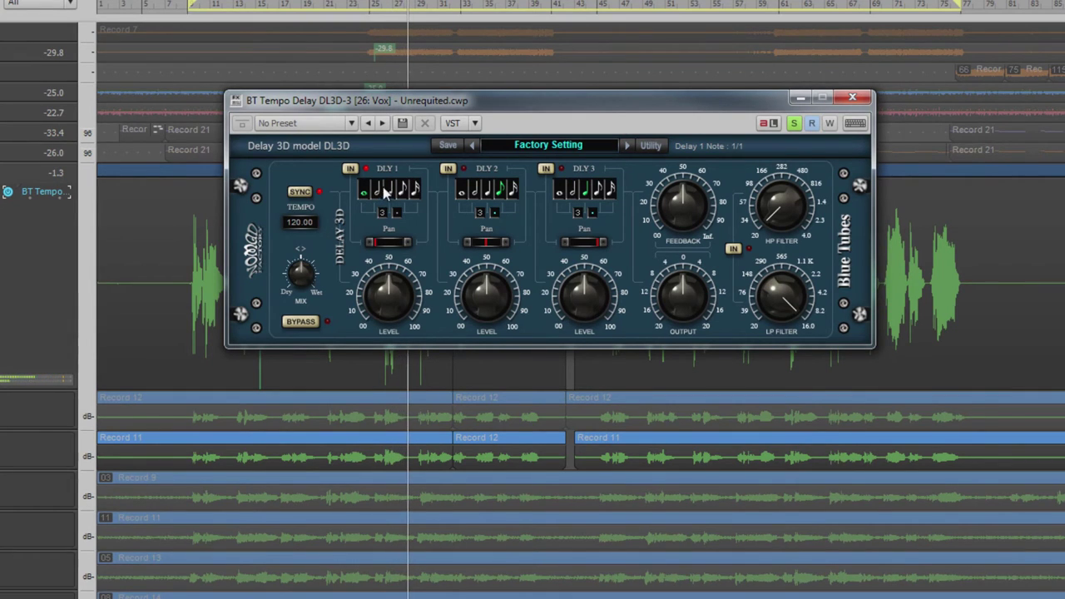
left_click(390, 190)
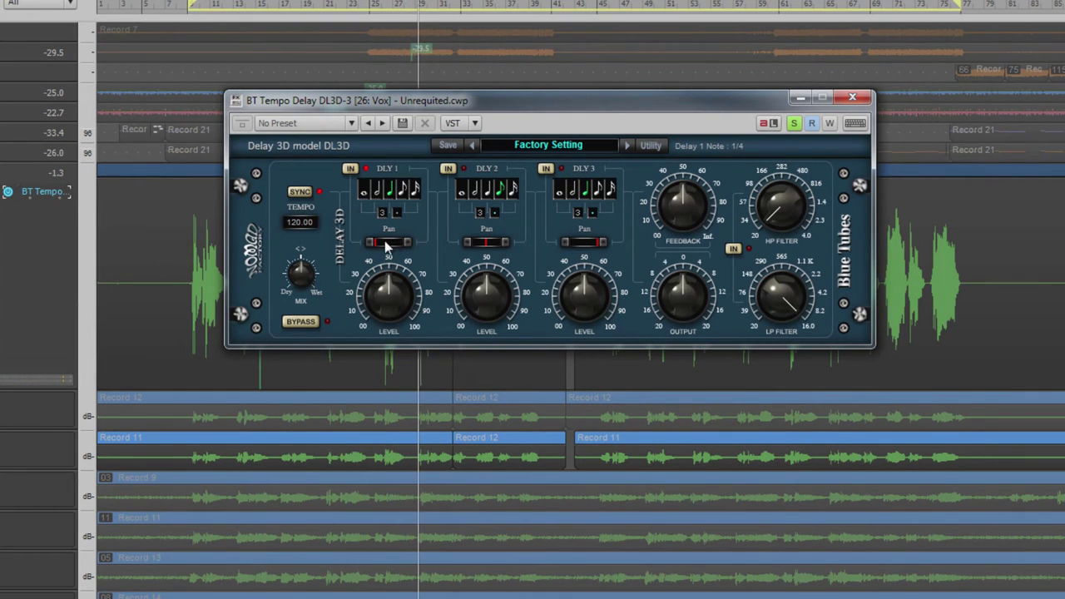
left_click(383, 213)
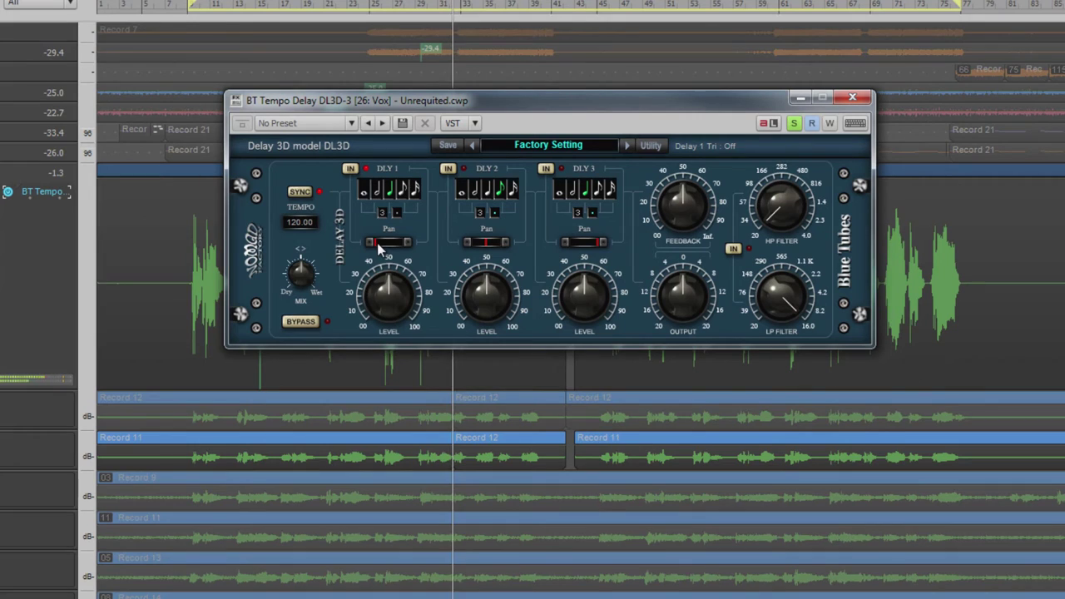
Try panning delay 1 to 100.0 R, return it to the left side, and adjust its level to 51.0.
left_click_drag(377, 242, 405, 245)
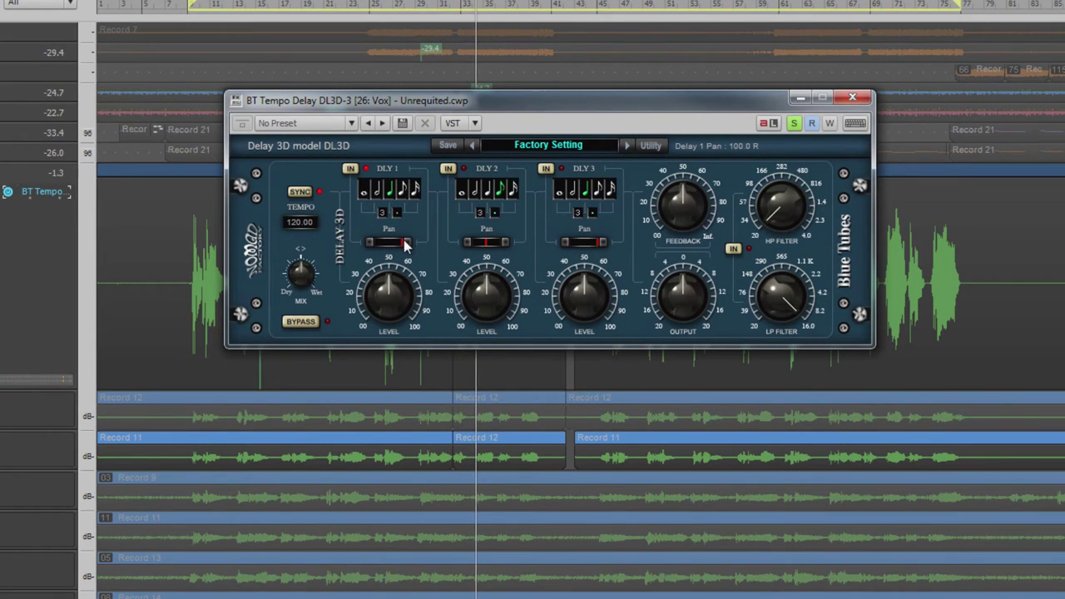
left_click_drag(405, 244, 391, 248)
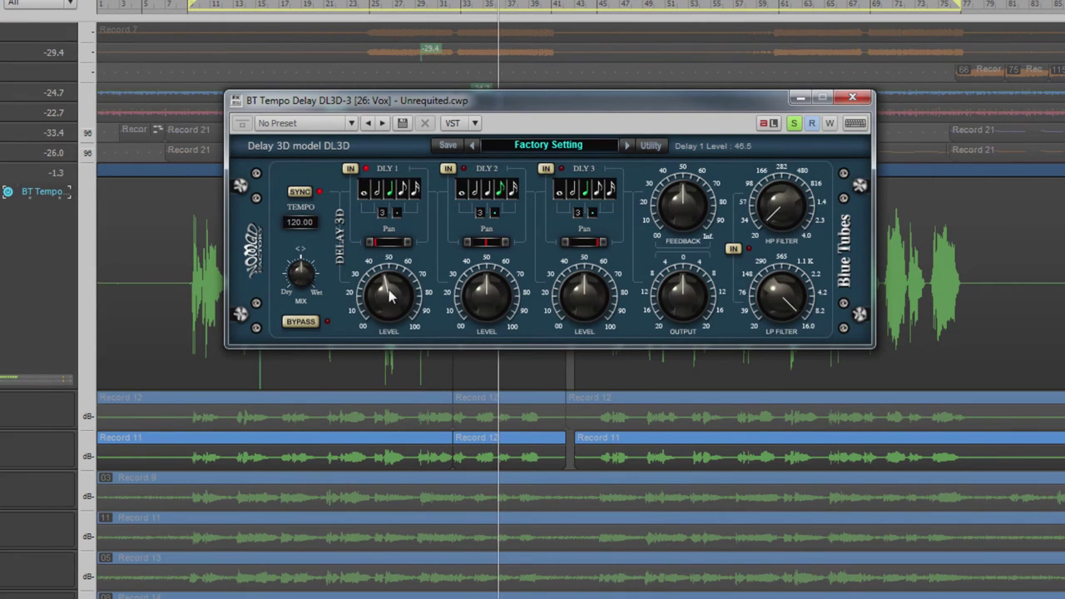
mouse_move(388, 297)
left_mouse_down()
mouse_move(391, 311)
mouse_move(395, 290)
left_mouse_up()
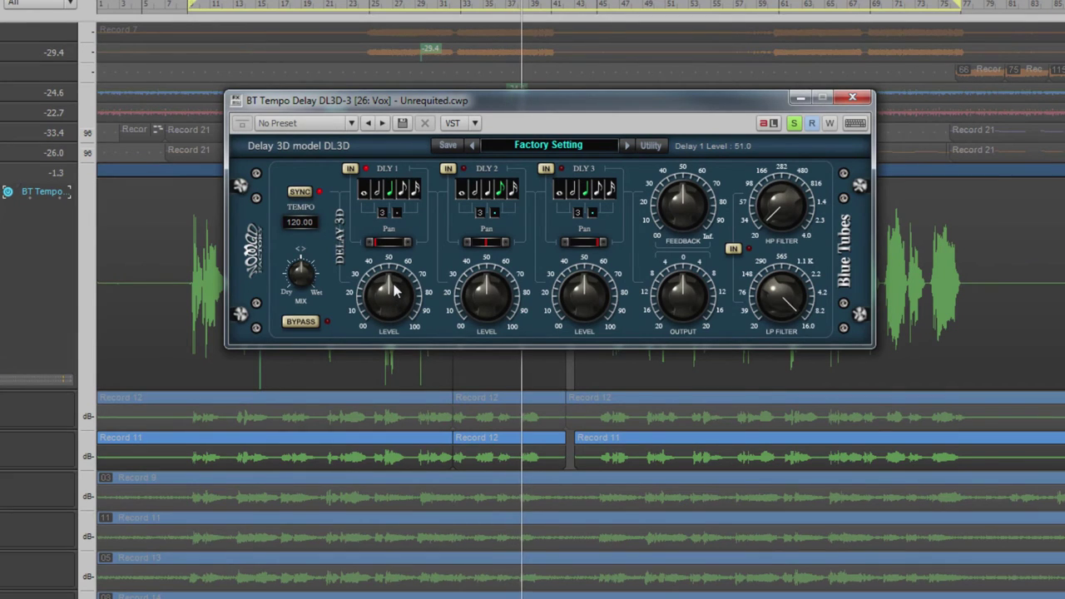
Switch delays 2 and 3 back in, set the delay 2 level to 45.5, and lower the feedback to 0.0 %.
left_click(448, 169)
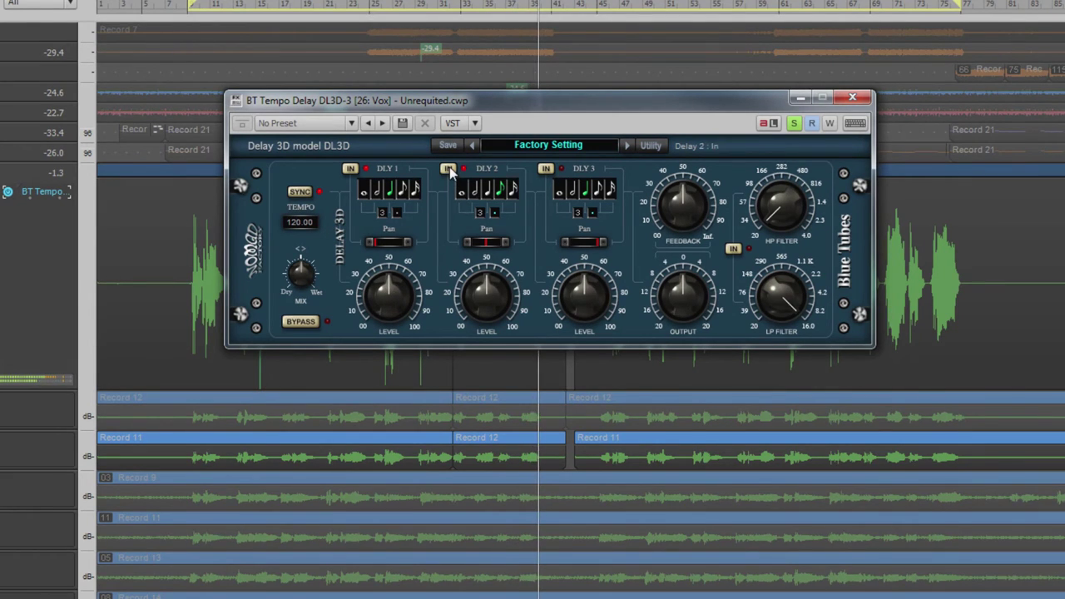
left_click(546, 169)
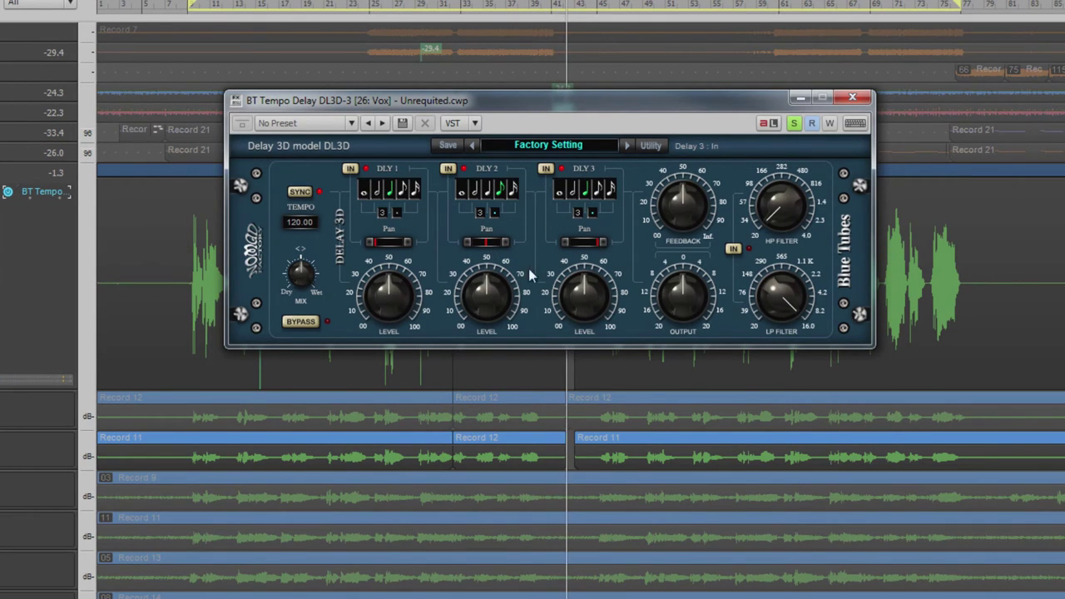
left_click_drag(488, 282, 483, 285)
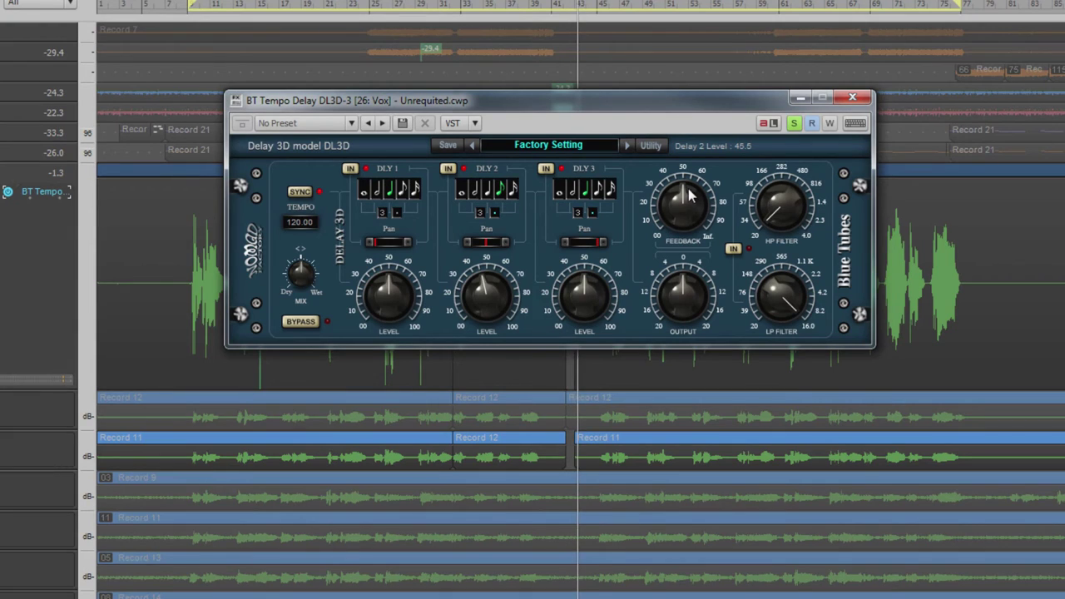
left_click_drag(689, 195, 668, 254)
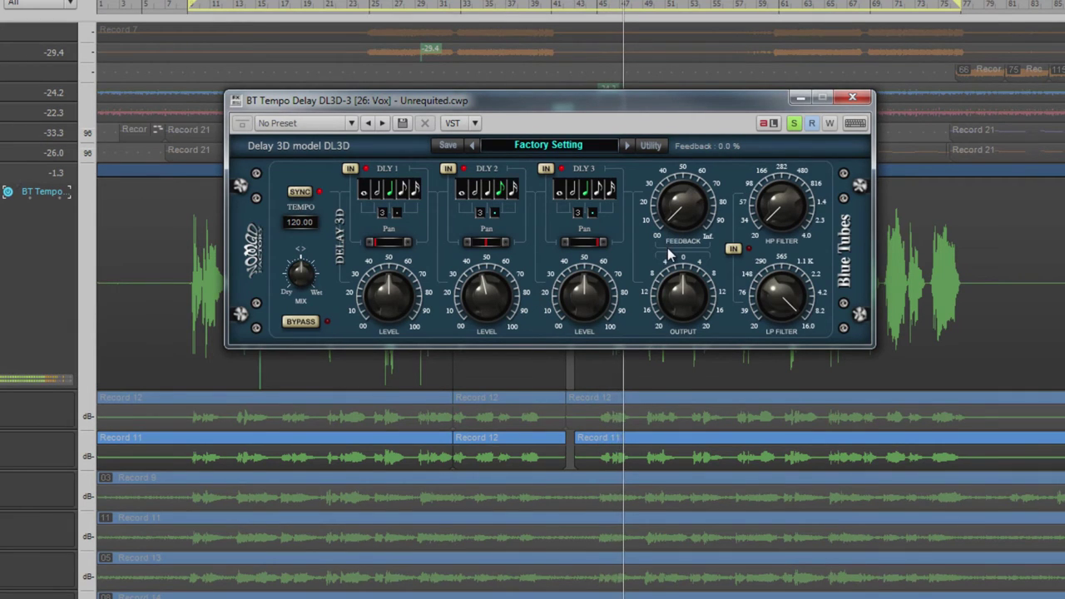
Raise the delay feedback, set the output to -0.4 dB, and switch on the filters with the high-pass at 81.4 Hz and a lowered low-pass.
left_click_drag(667, 222, 674, 162)
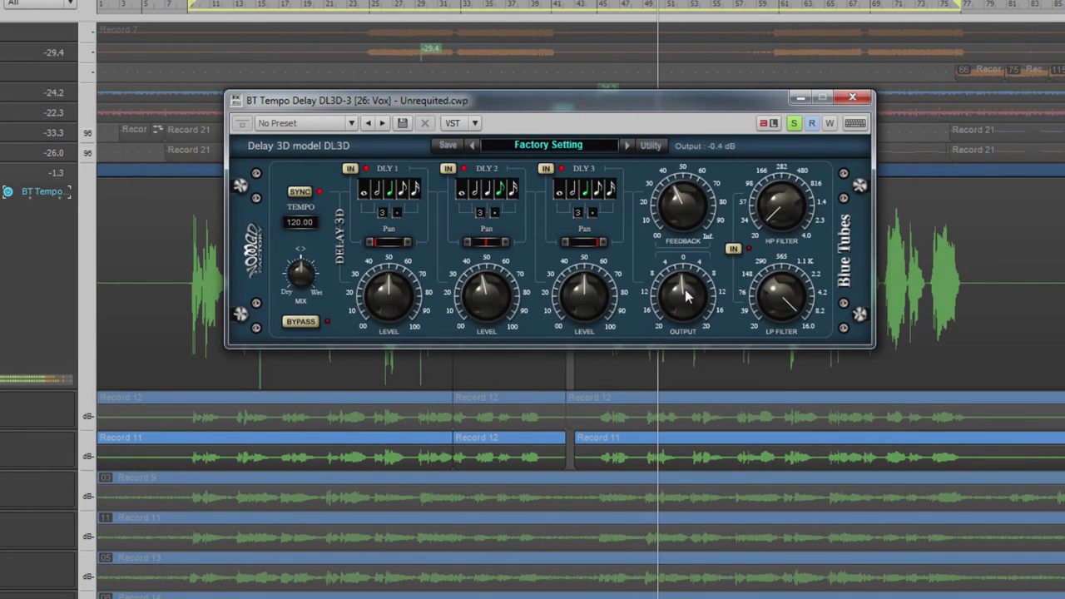
mouse_move(686, 289)
left_mouse_down()
mouse_move(685, 311)
mouse_move(682, 287)
left_mouse_up()
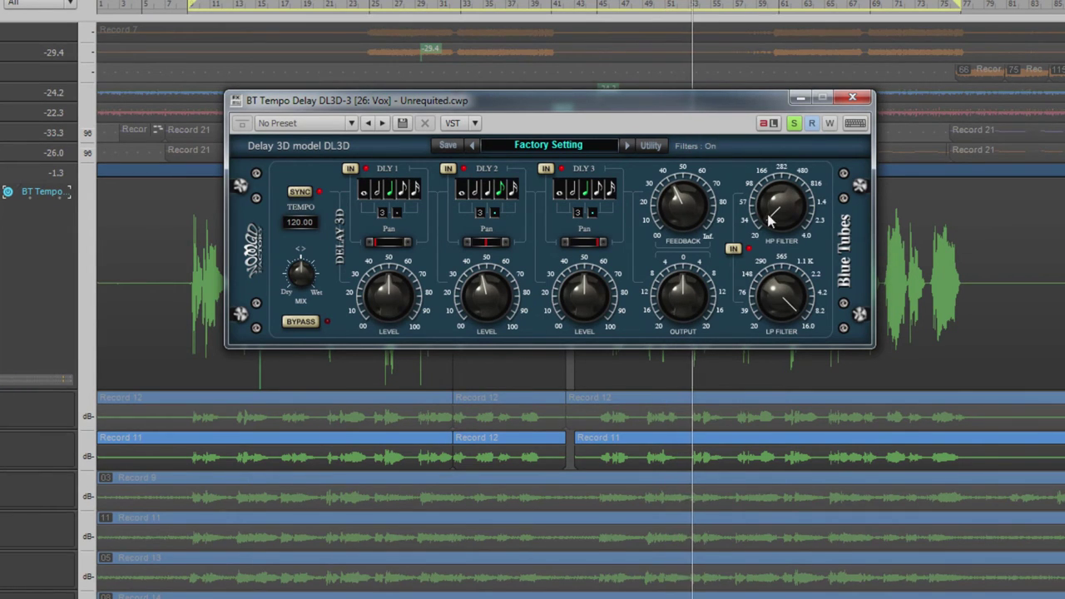
left_click_drag(766, 197, 764, 173)
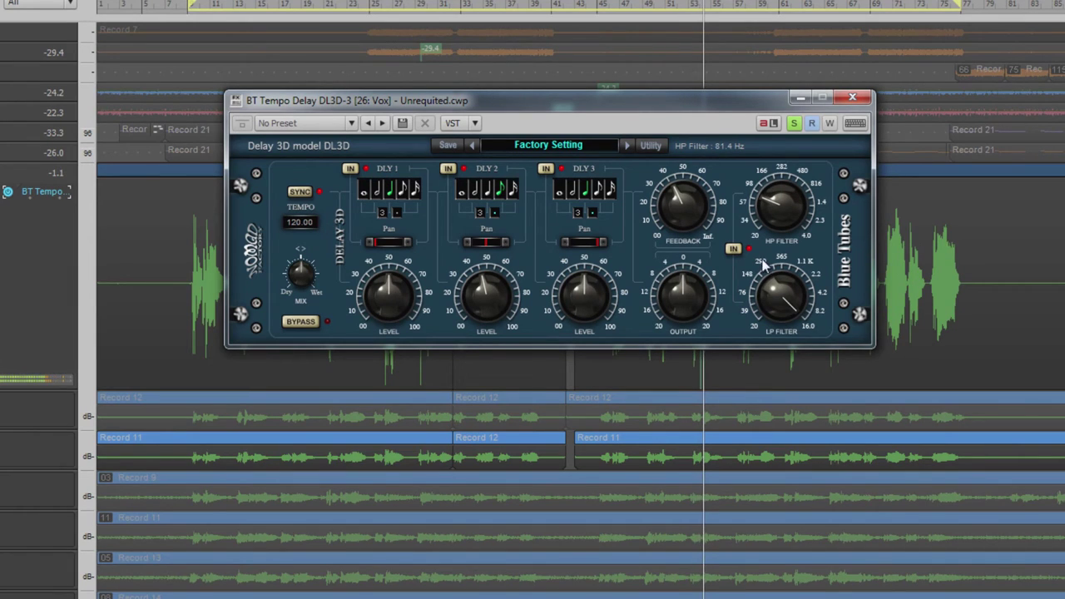
left_click_drag(770, 279, 771, 296)
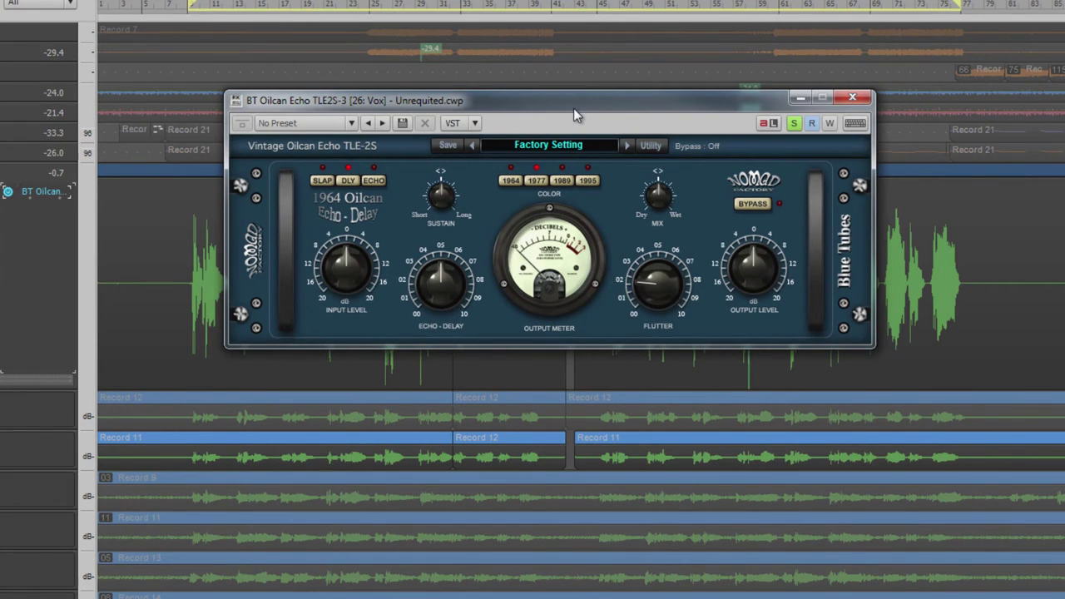
Play the vocal through the Oilcan Echo, set its input level to 0.8 dB, and audition the color settings from 1964 to 1995.
key("space")
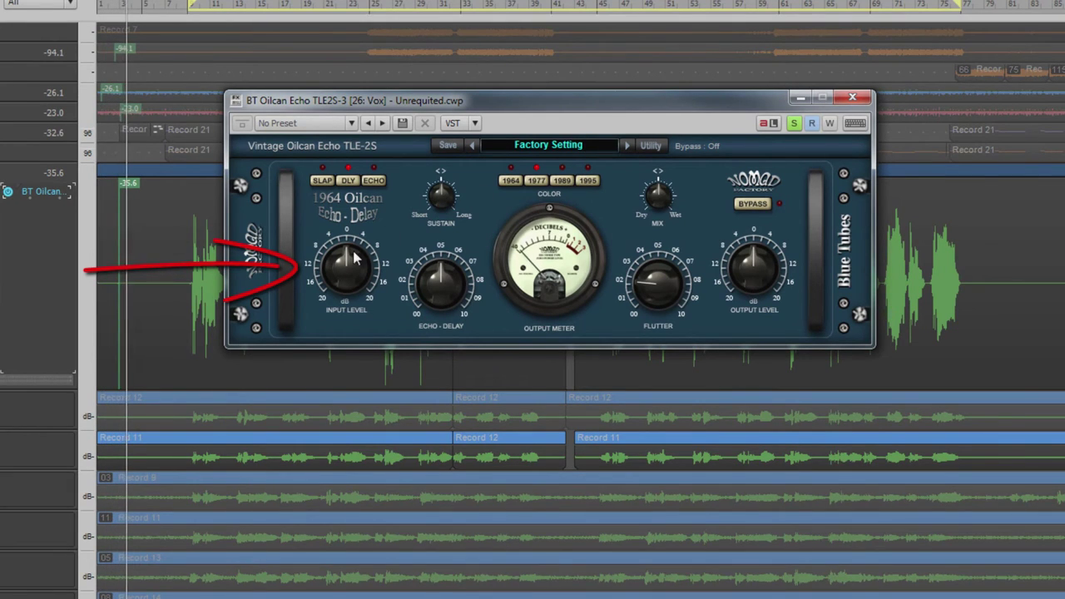
mouse_move(353, 253)
left_mouse_down()
mouse_move(351, 263)
mouse_move(347, 250)
left_mouse_up()
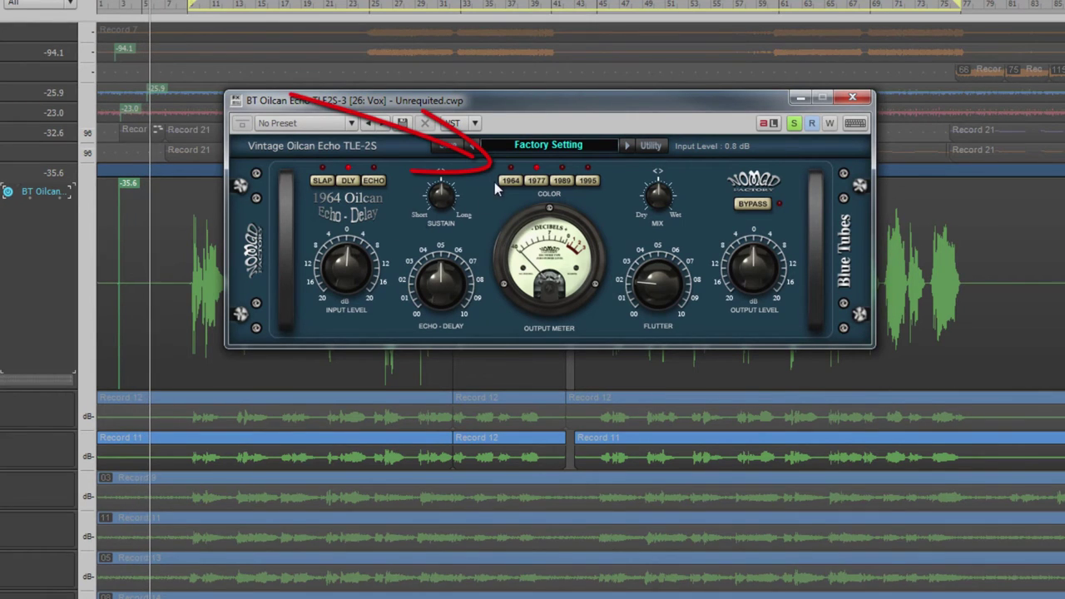
mouse_move(509, 183)
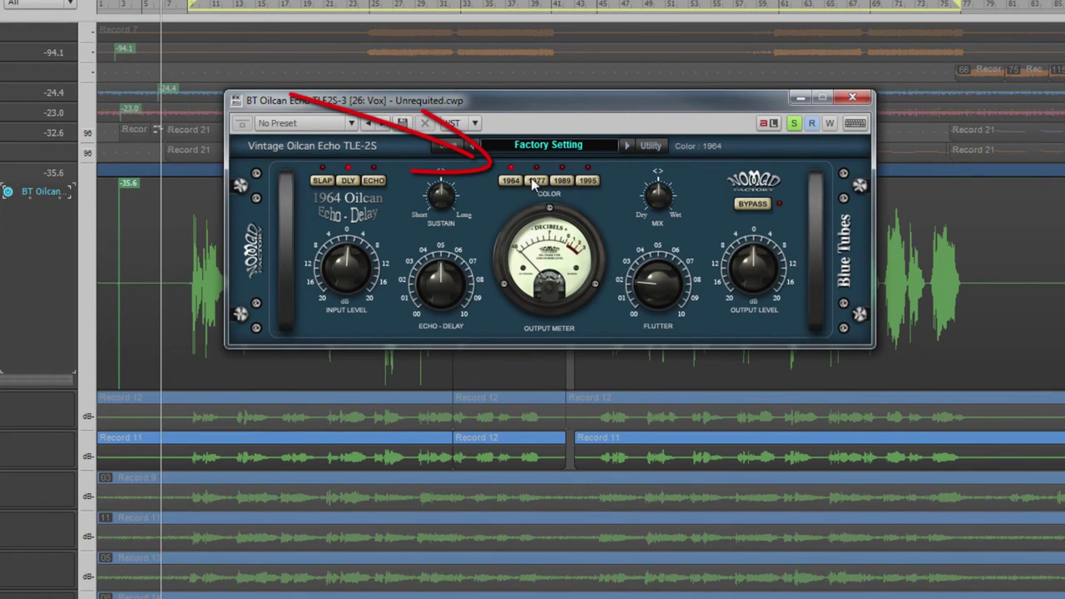
left_click(534, 182)
left_click(563, 183)
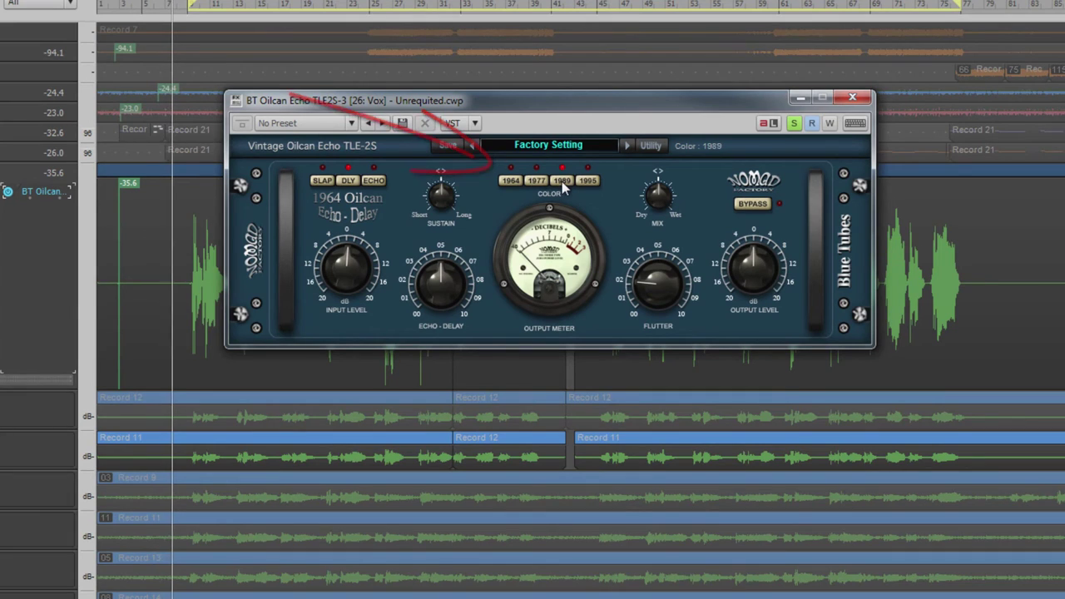
left_click(588, 181)
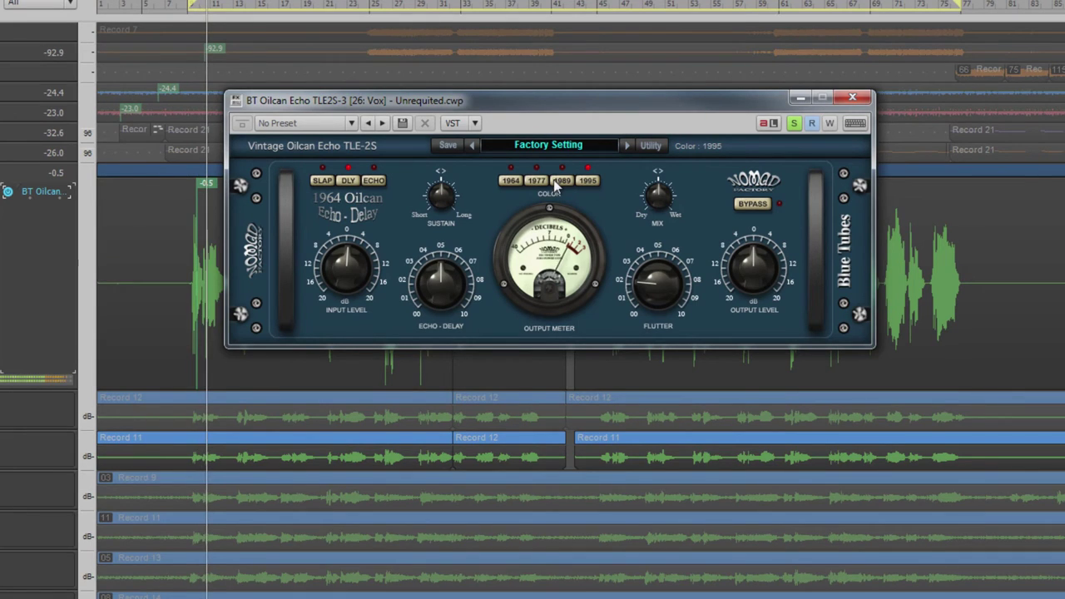
Compare the 1964 color with 1995, keep 1995, and lower the echo's output level to -3.4 dB.
left_click(517, 180)
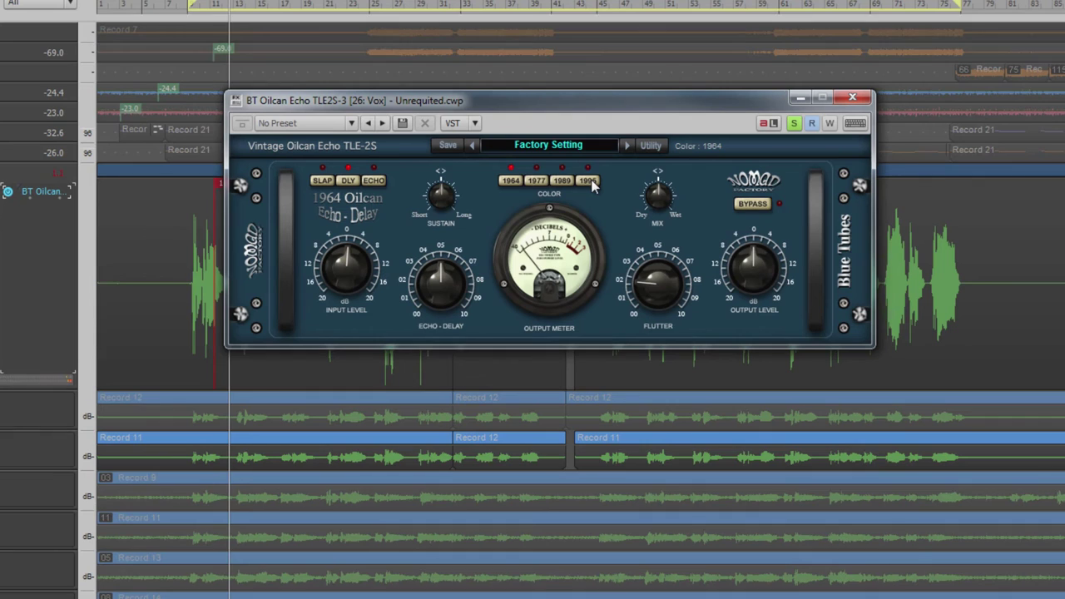
left_click(589, 182)
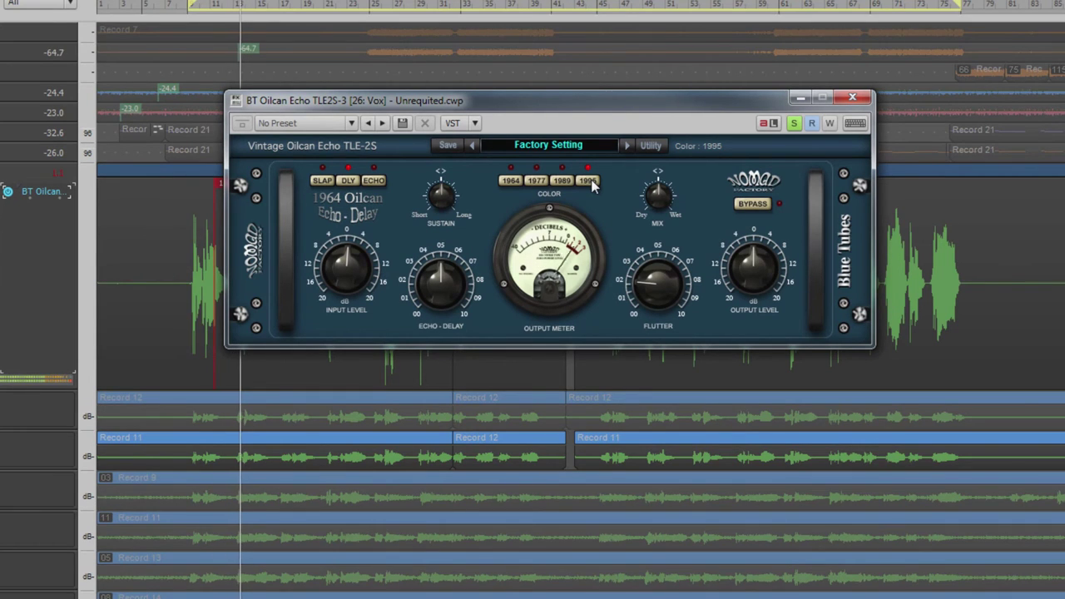
mouse_move(746, 264)
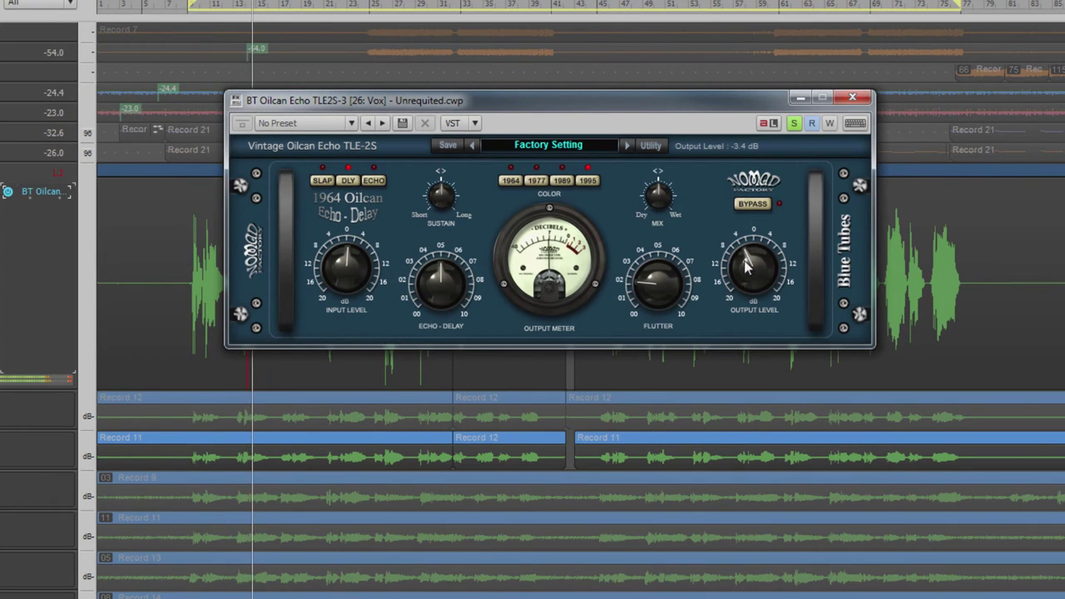
Audition the slap and delay modes, choose echo mode, and set the echo-delay to 3.1.
left_click(327, 182)
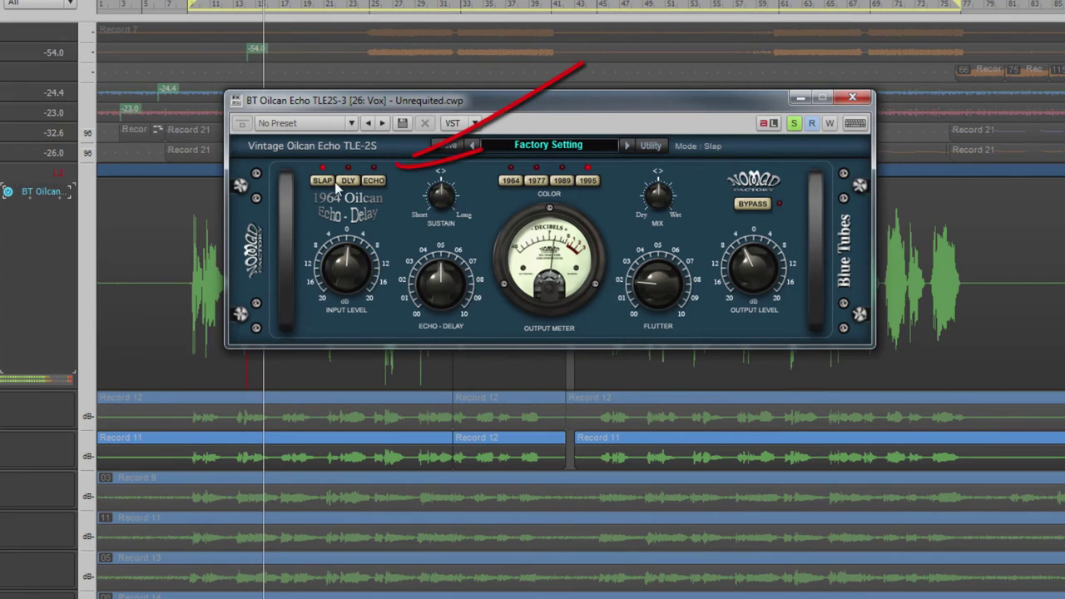
left_click(349, 182)
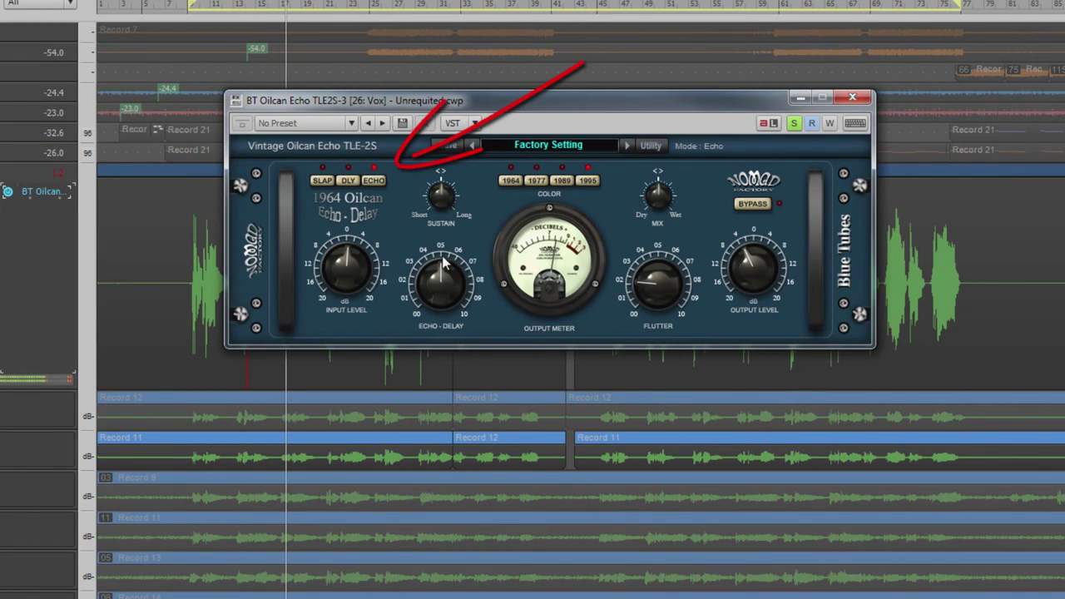
mouse_move(441, 268)
left_click_drag(440, 268, 430, 297)
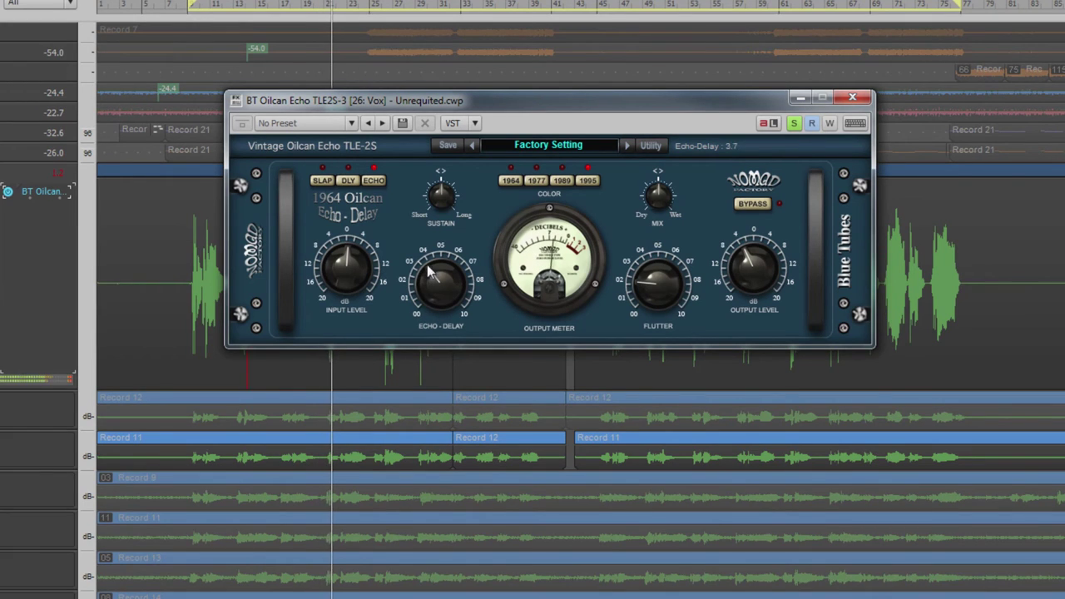
left_click_drag(428, 261, 430, 283)
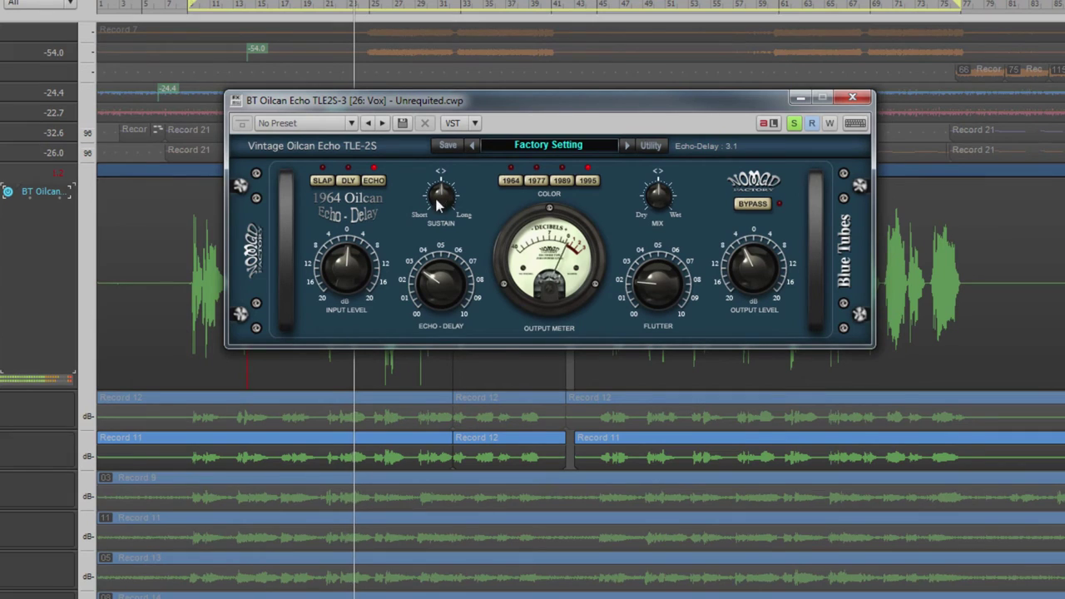
Try the echo's sustain at 1.9 and 4.3, settling on 3.1.
left_click(438, 188)
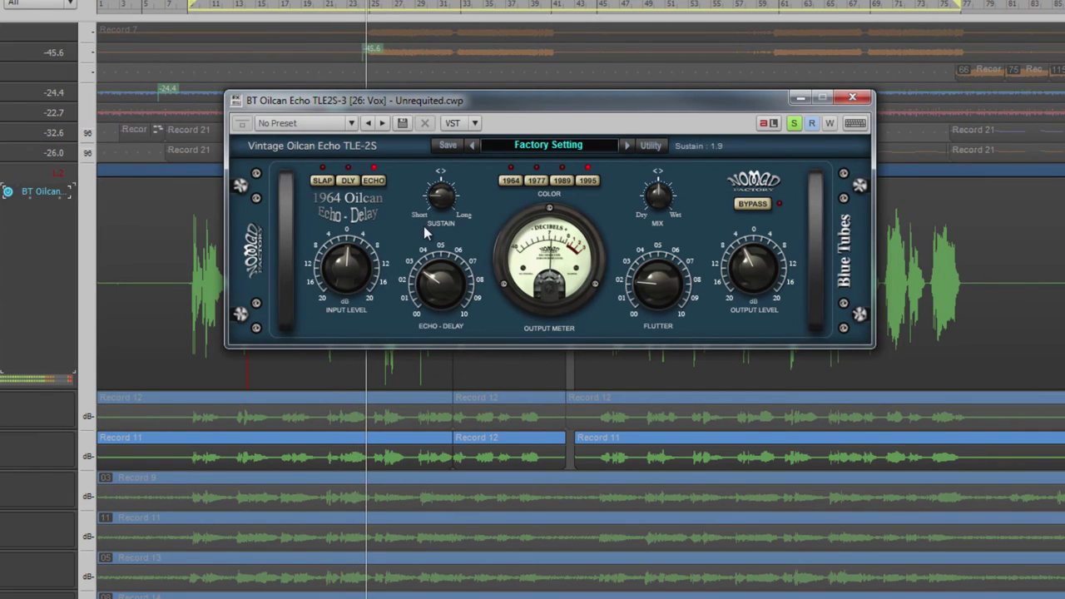
left_click_drag(423, 226, 436, 140)
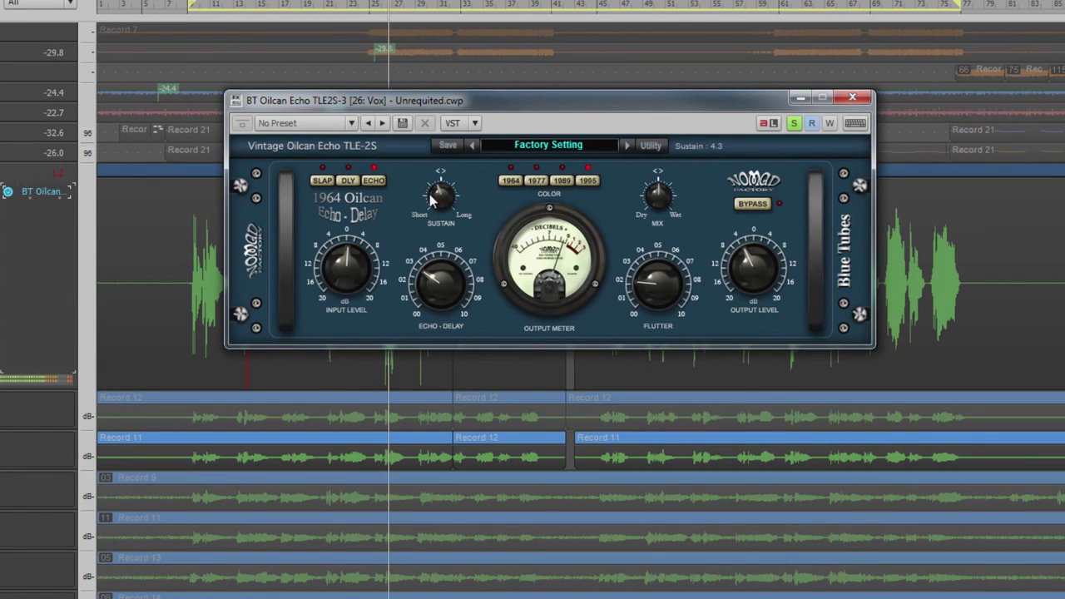
left_click_drag(429, 208, 430, 213)
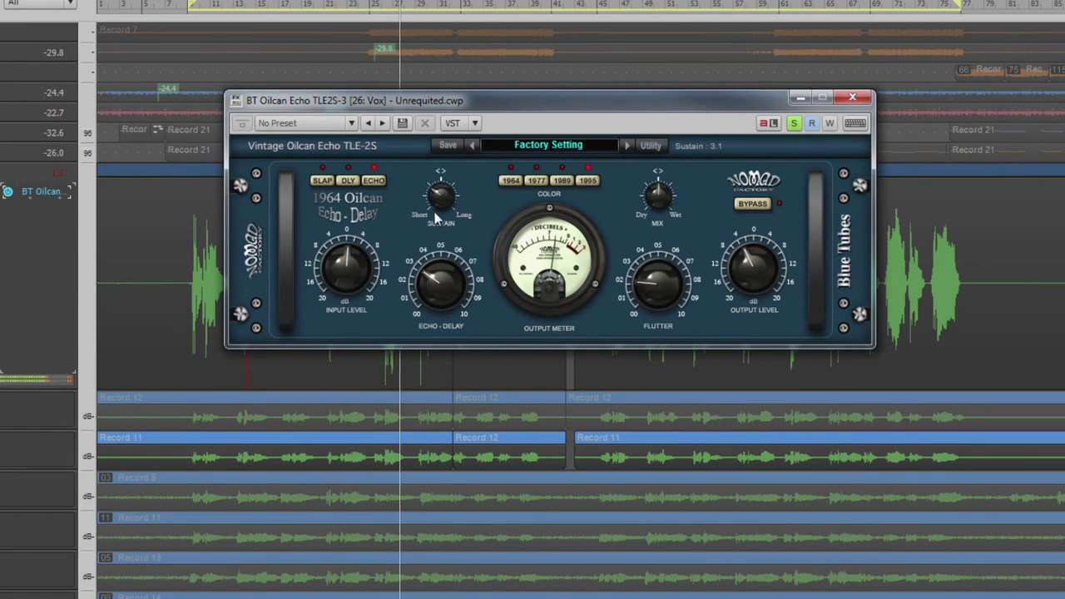
Raise the echo's flutter to 3.1 and reduce the dry/wet mix to 2.2.
left_click(648, 287)
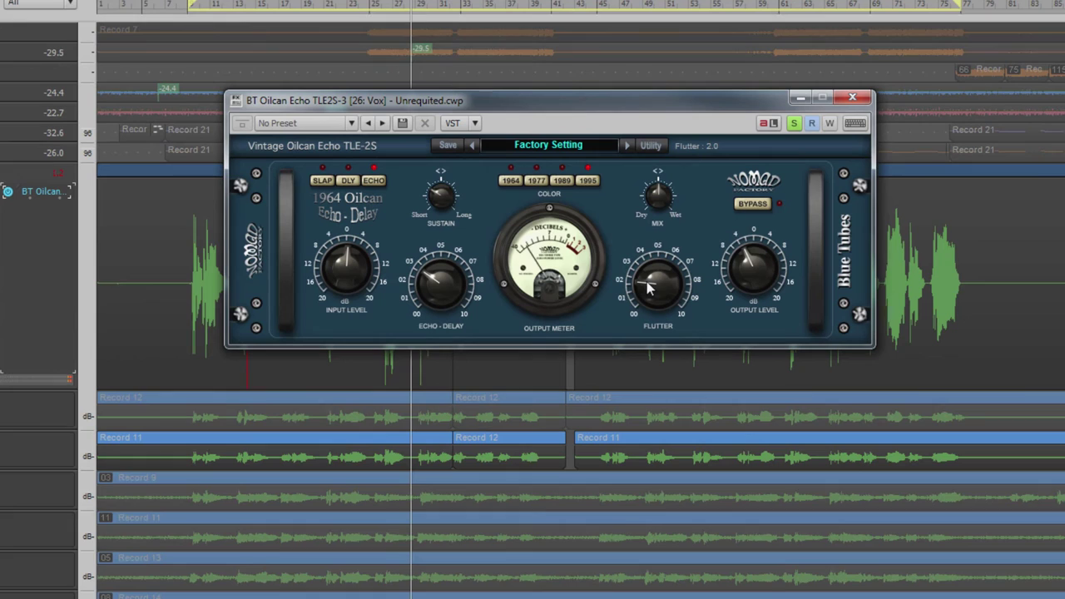
left_click_drag(648, 284, 648, 246)
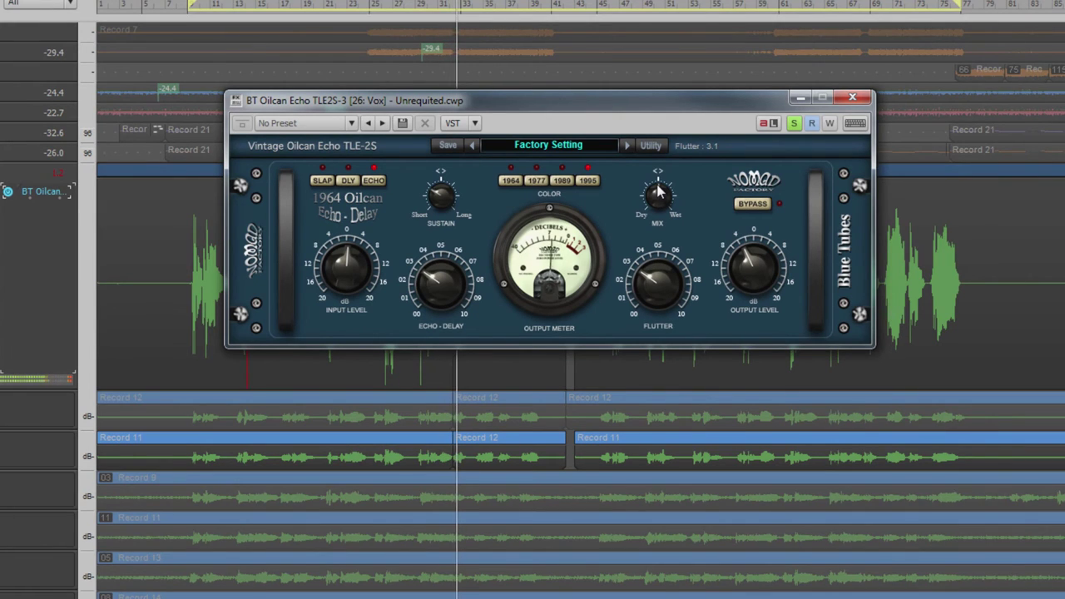
left_click(658, 191)
left_click_drag(643, 214, 641, 213)
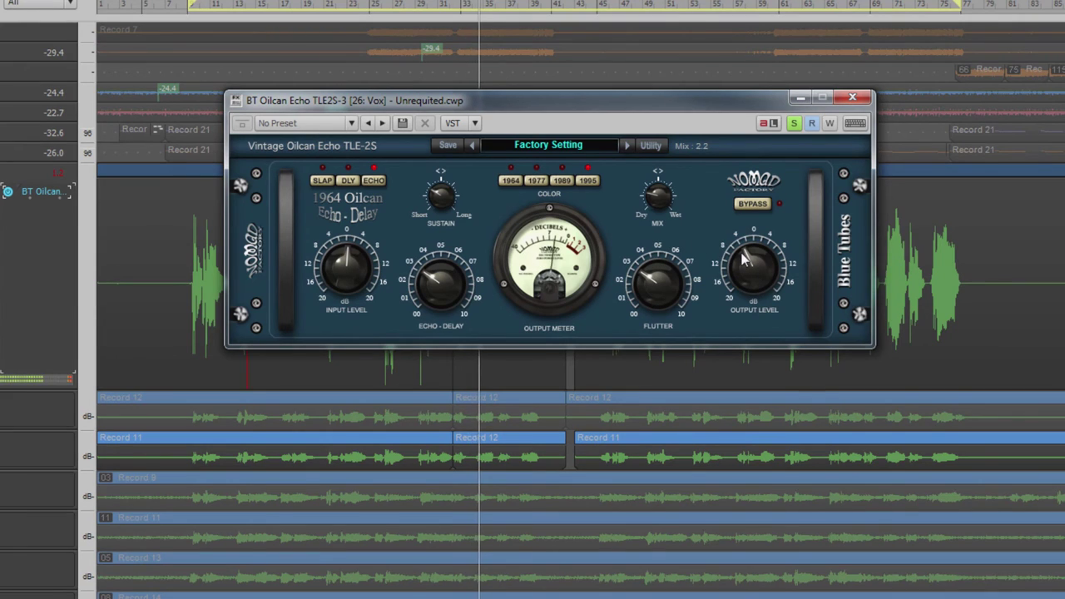
Set the echo's output level to -4.4 dB, then bypass the effect and re-engage it to compare the vocal.
left_click(746, 277)
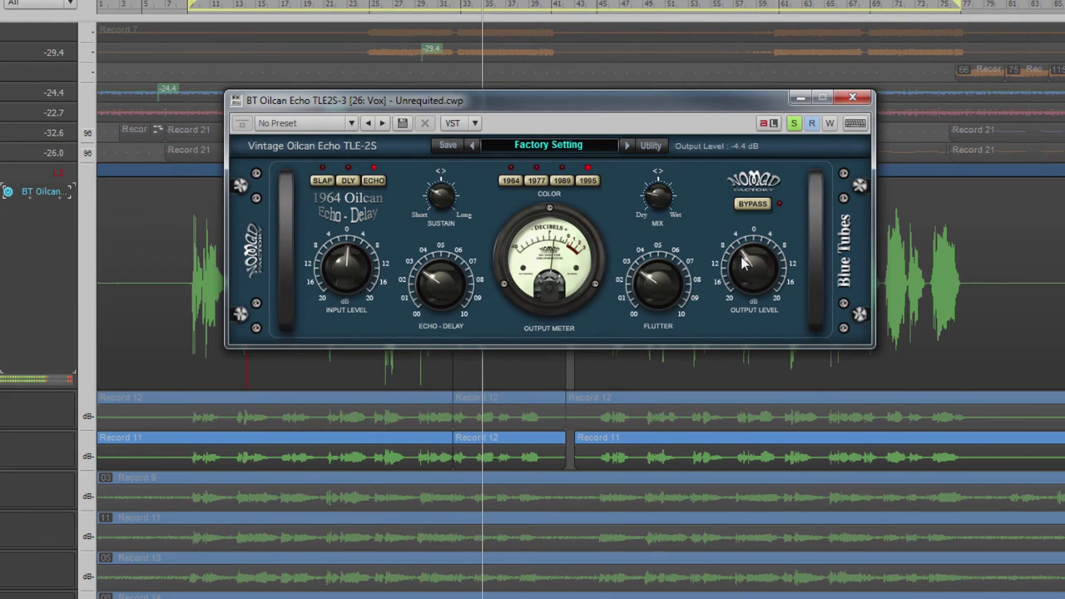
left_click(746, 205)
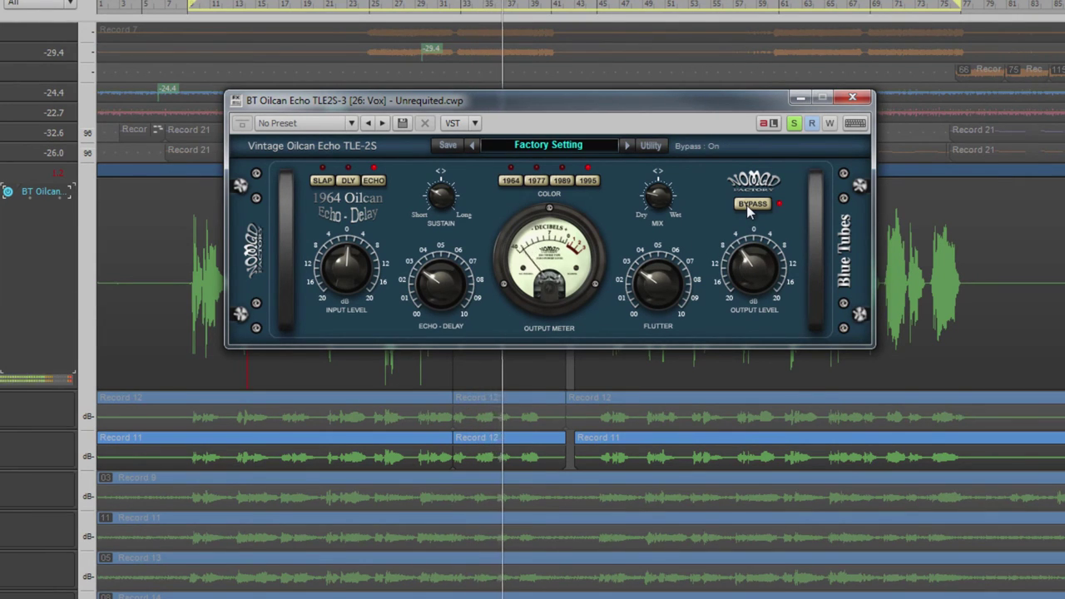
left_click(746, 205)
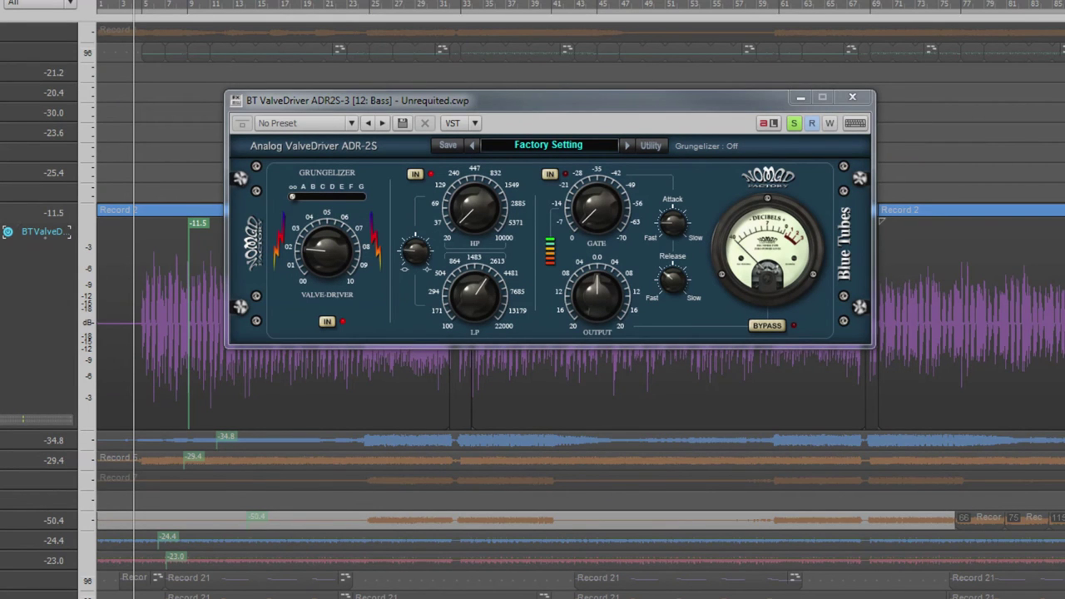
On the bass track's ValveDriver, set the Grungelizer to C, try the valve drive at 6.1, and bring it back to 3.3.
left_click(618, 102)
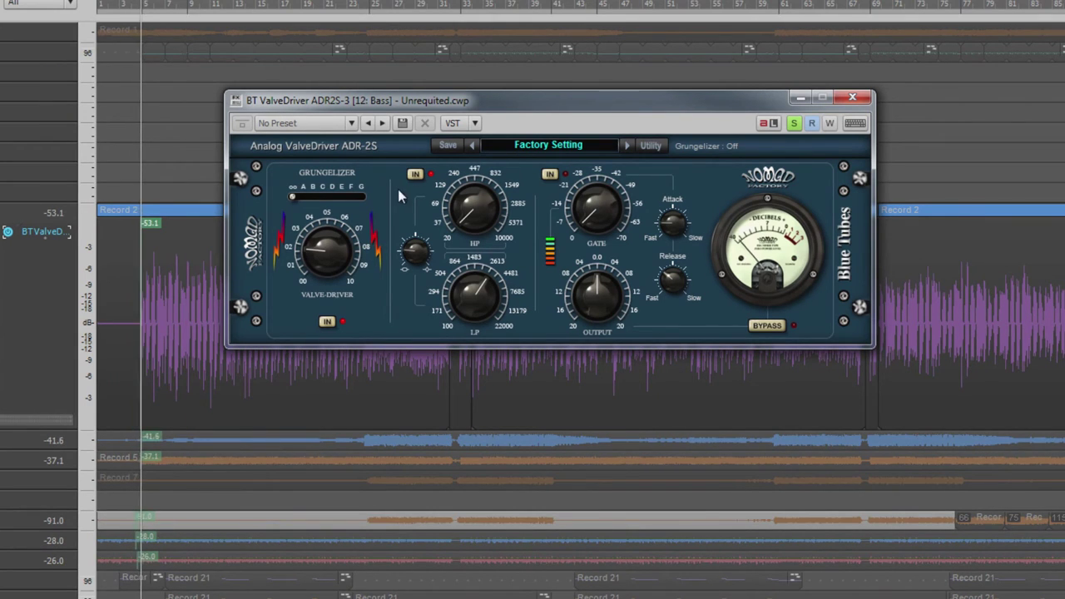
left_click_drag(291, 197, 317, 196)
left_click_drag(324, 253, 331, 199)
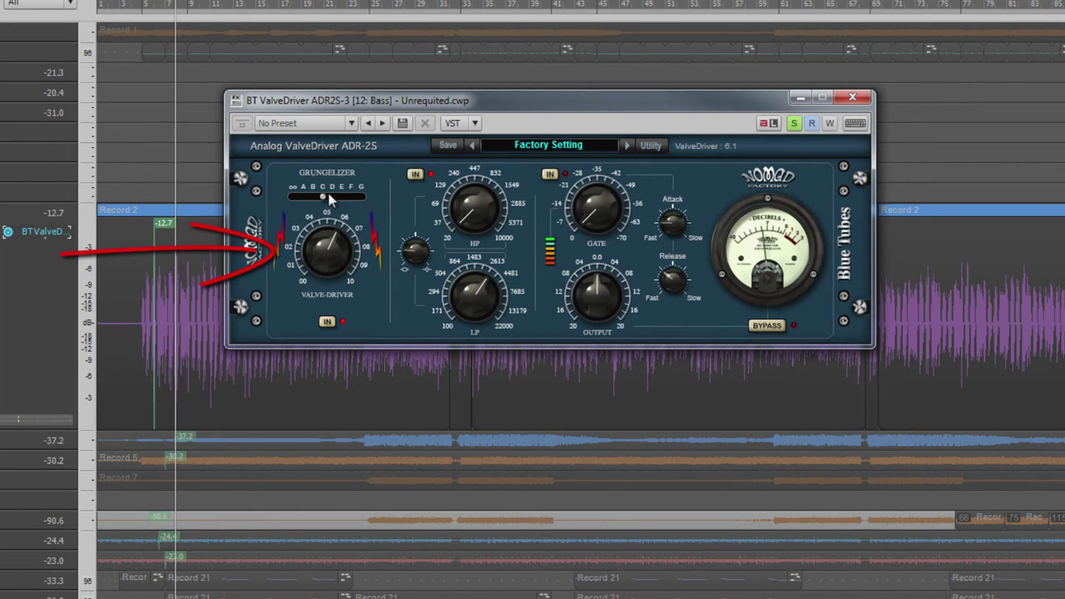
left_click_drag(330, 200, 323, 239)
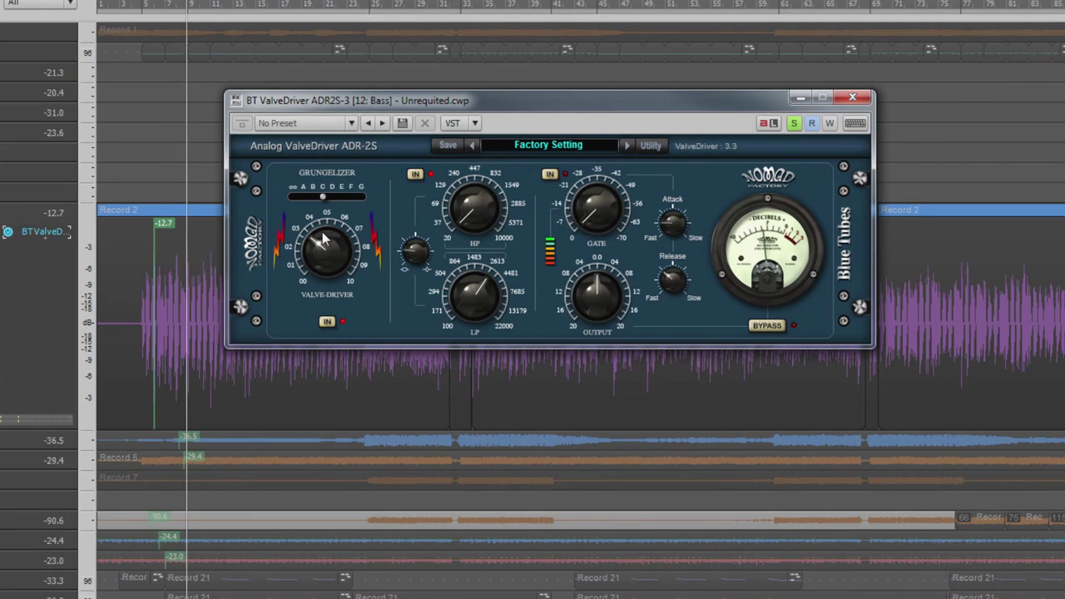
Switch the valve drive out and back in to compare the bass, then set the Grungelizer to B.
left_click(327, 322)
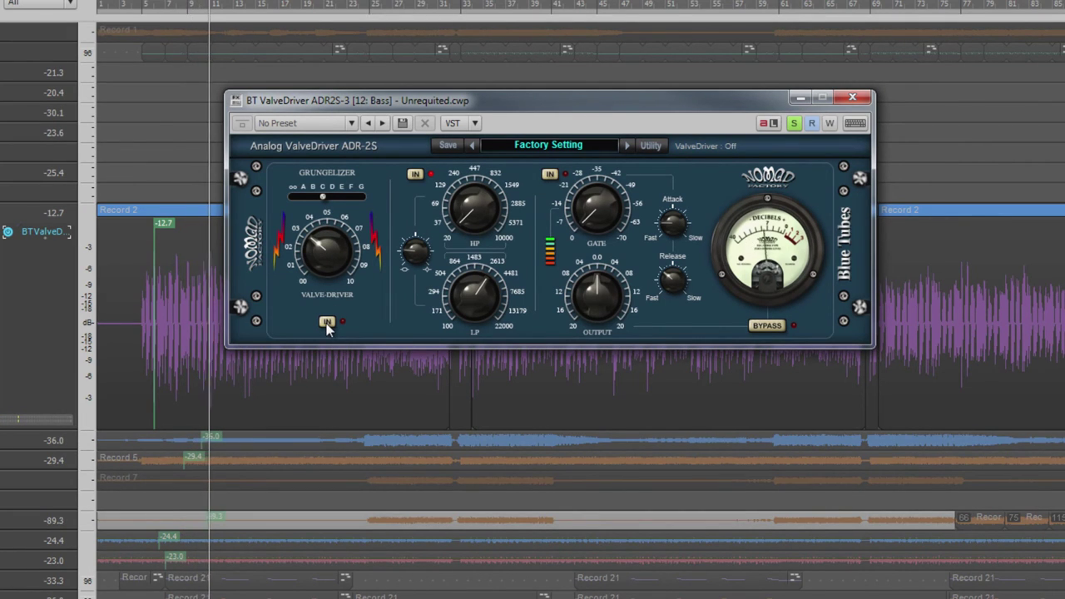
left_click(327, 322)
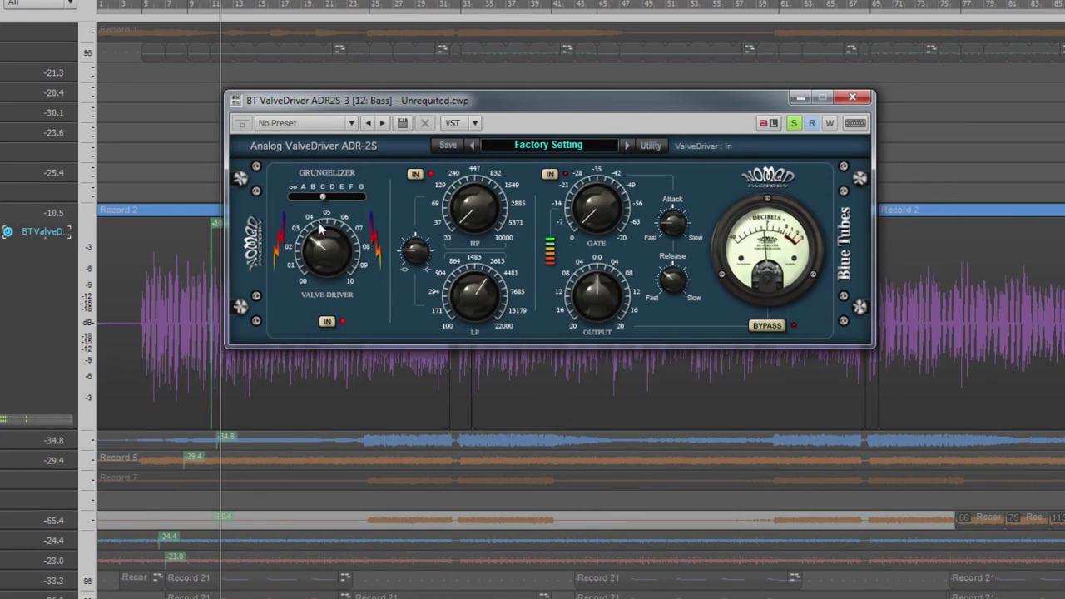
left_click(314, 198)
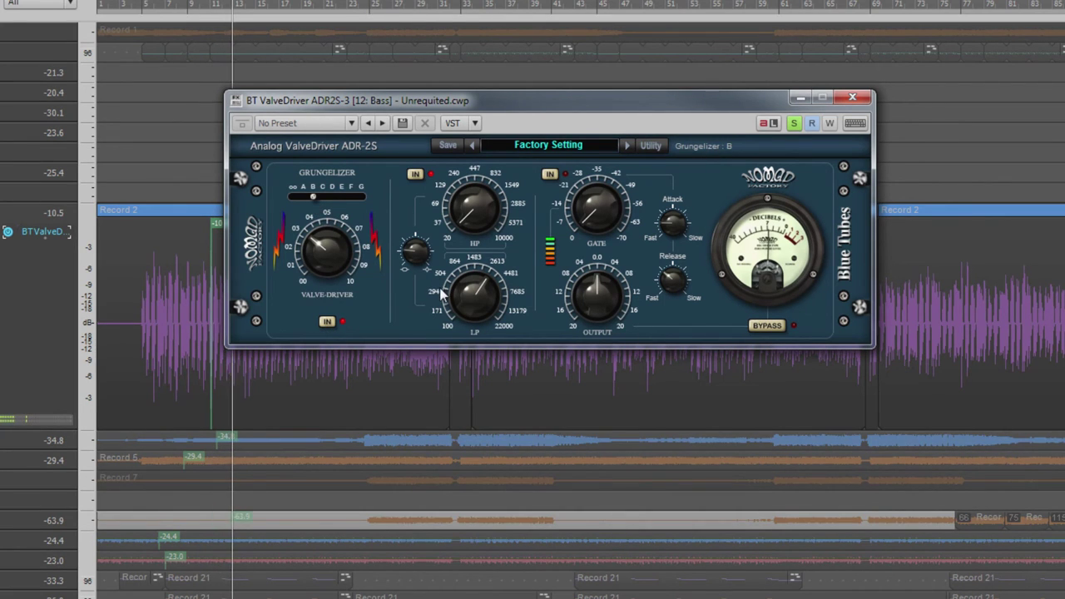
Raise the ValveDriver's high-pass cutoff, lower its low-pass cutoff, and adjust the filter slope.
left_click(467, 216)
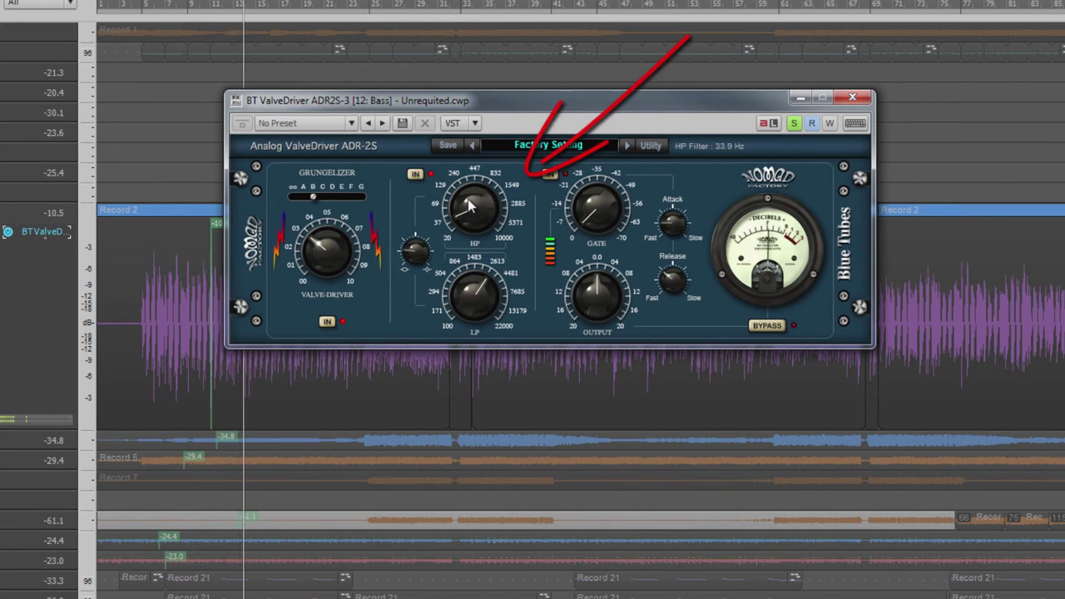
left_click_drag(470, 207, 473, 300)
left_click_drag(417, 258, 420, 228)
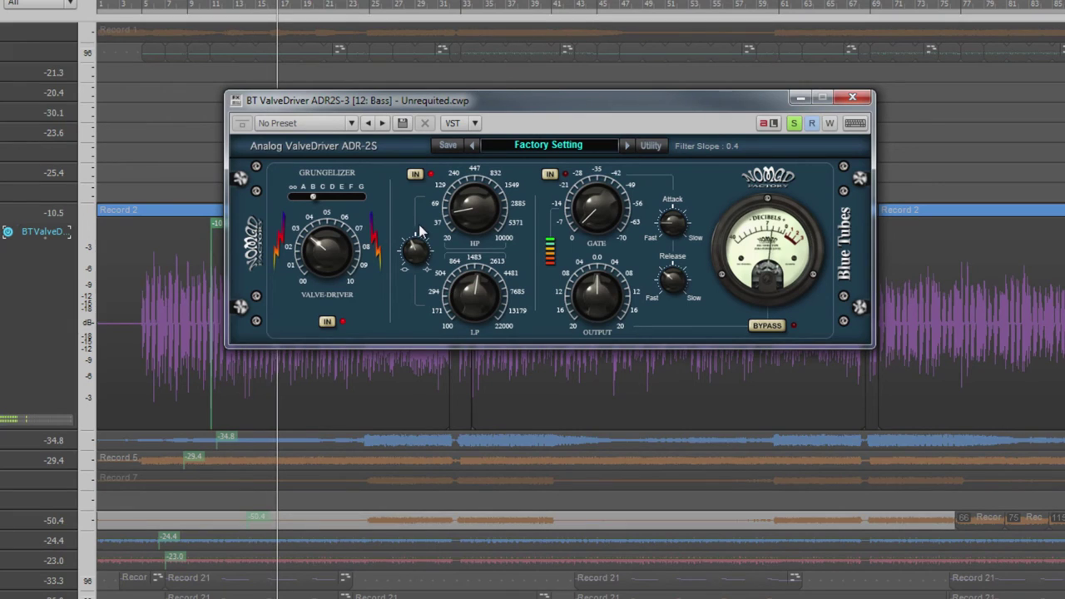
Toggle the ValveDriver's filter section, switch in the noise gate, and set the gate threshold to about -30.
left_click(418, 175)
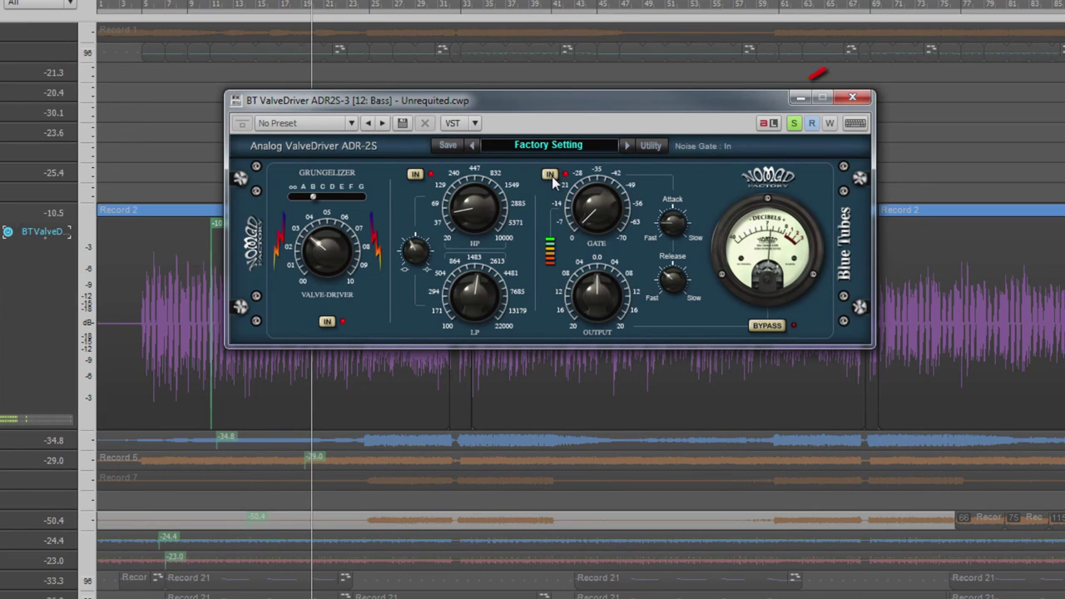
left_click_drag(594, 196, 589, 146)
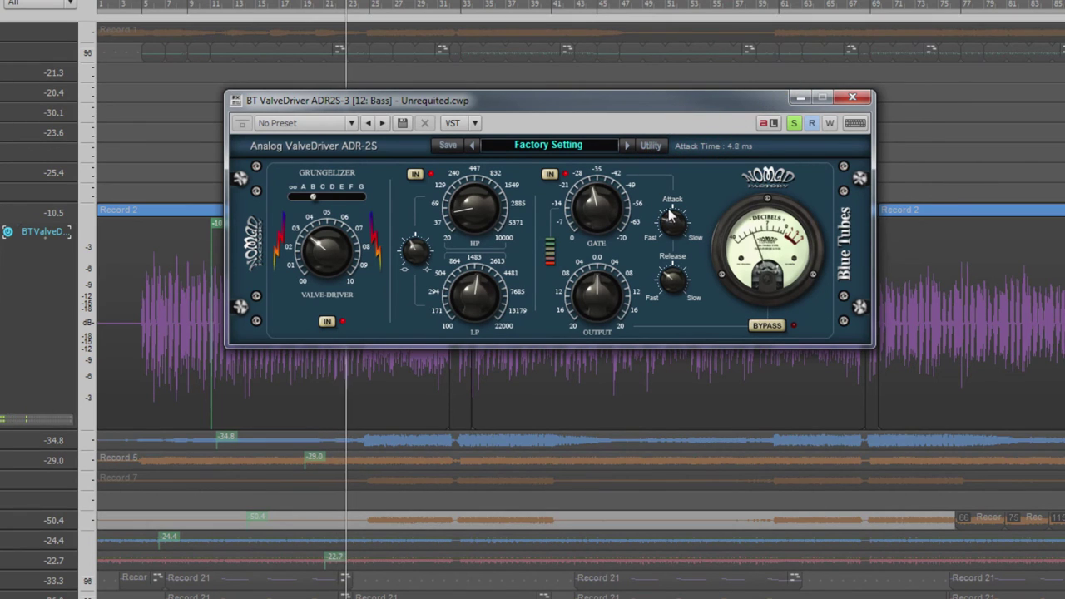
Adjust the ValveDriver's gate release time, settling on about 310 ms.
mouse_move(673, 268)
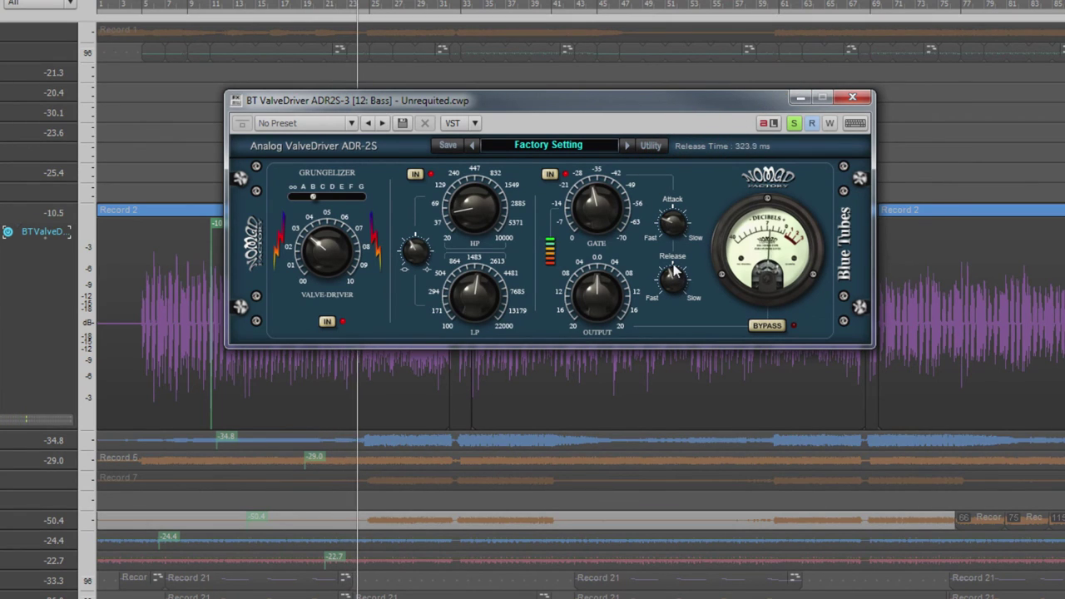
left_click_drag(672, 265, 673, 265)
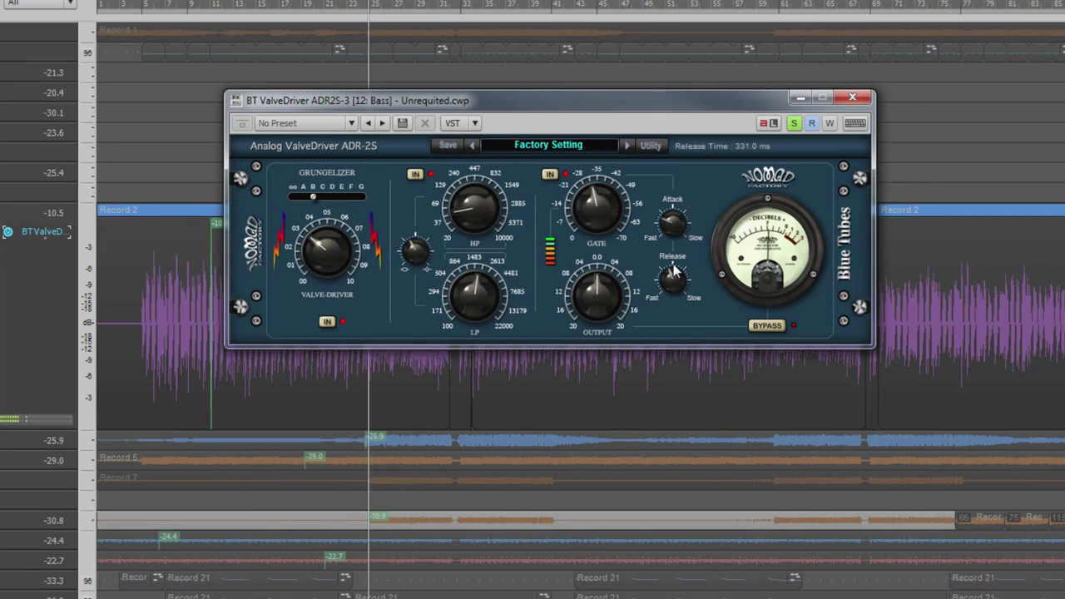
left_click_drag(673, 266, 688, 315)
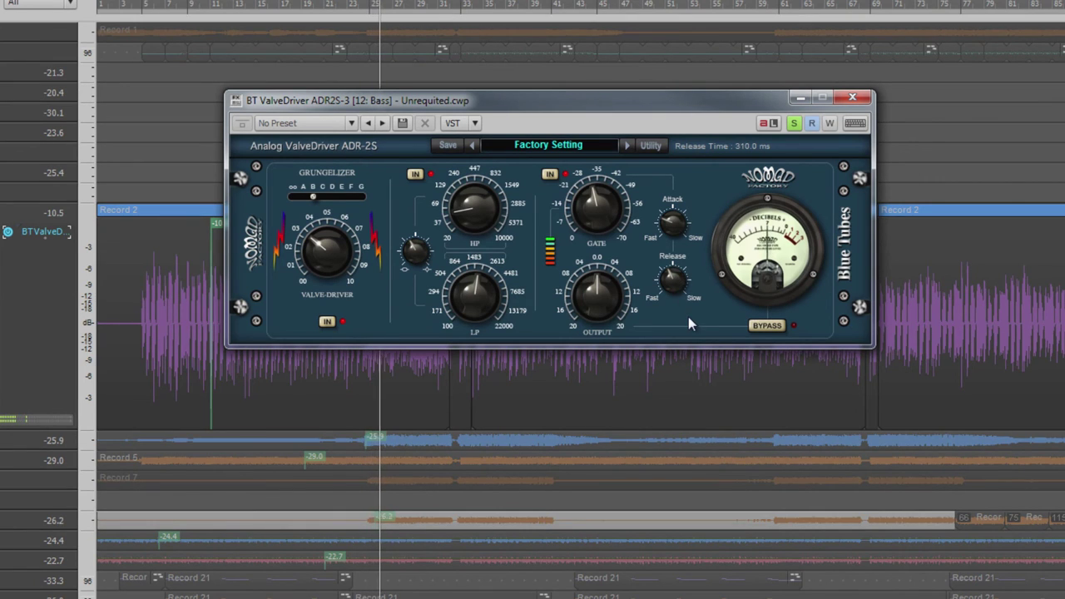
Raise the ValveDriver's output to about 3.6 dB, then bypass and re-enable the effect to compare the bass.
mouse_move(604, 301)
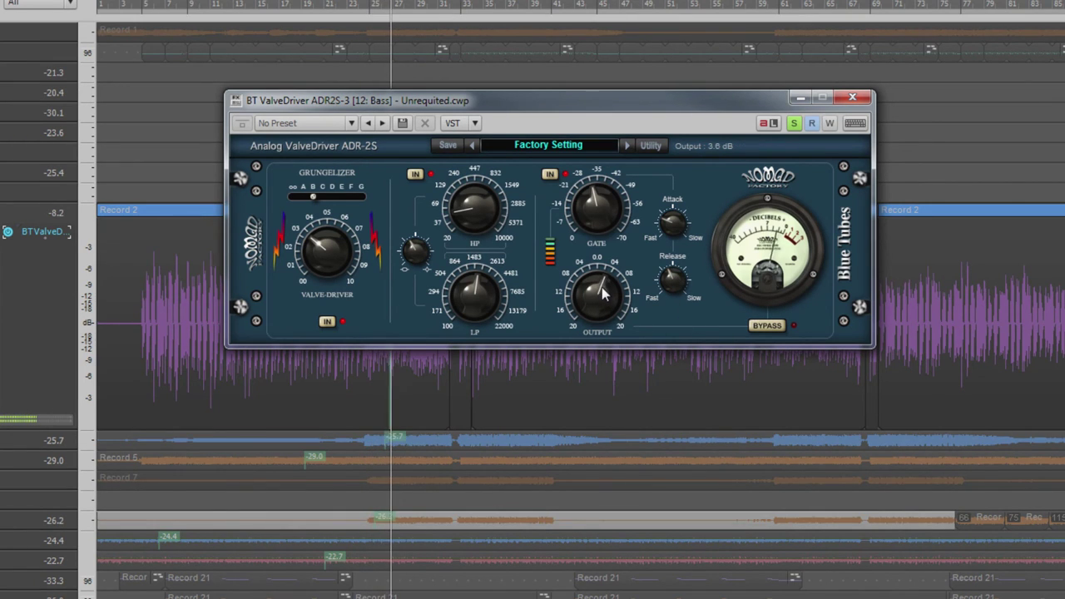
left_click(755, 328)
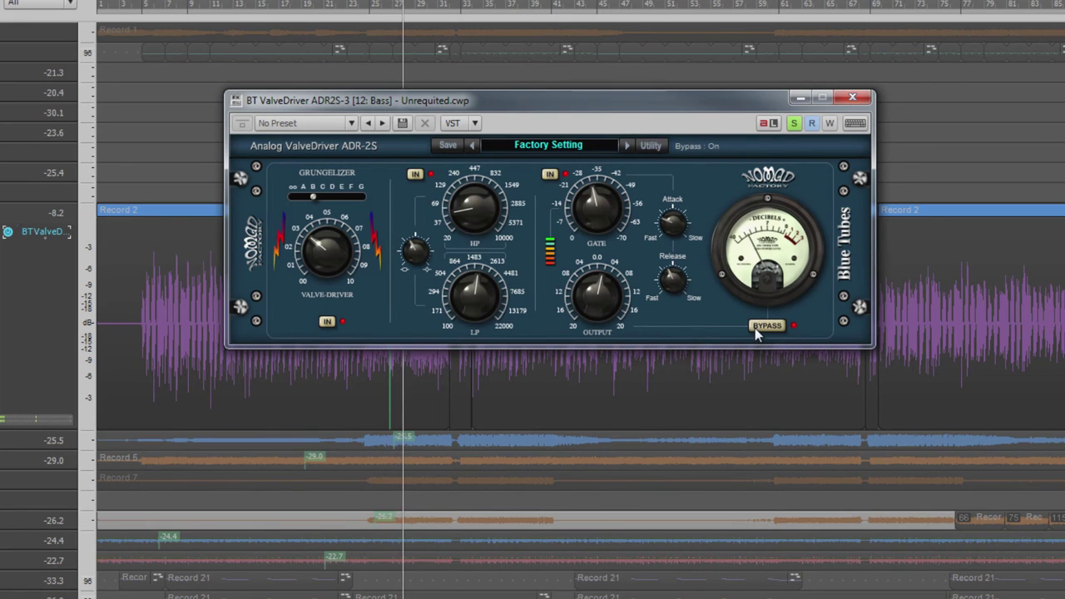
left_click(766, 325)
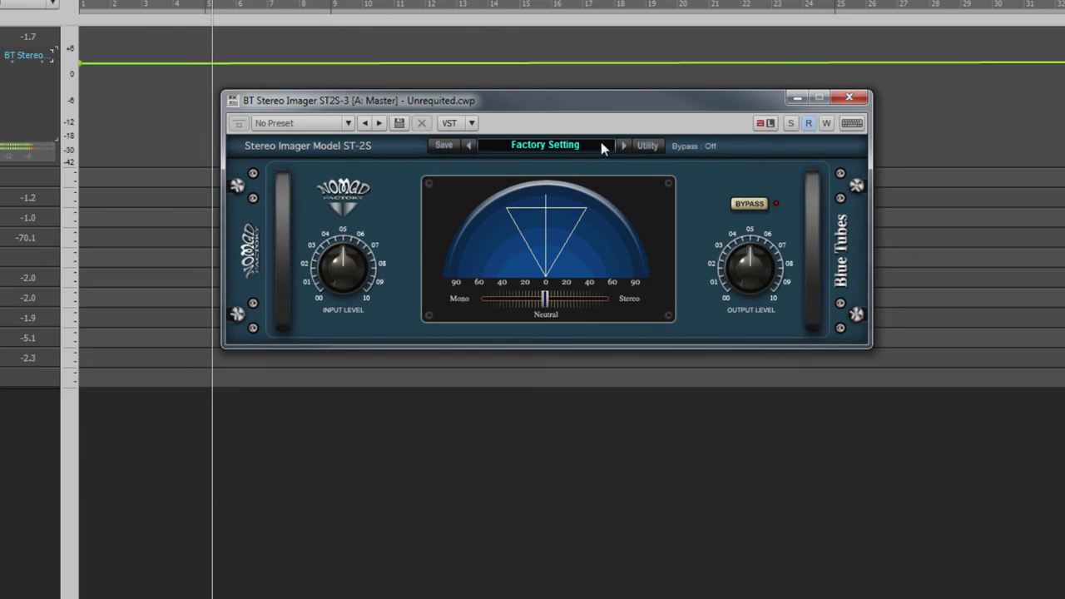
On the master bus Stereo Imager, nudge the input level, try widths of 0.0 and 200.0, and return the width to neutral.
left_click_drag(344, 263, 344, 260)
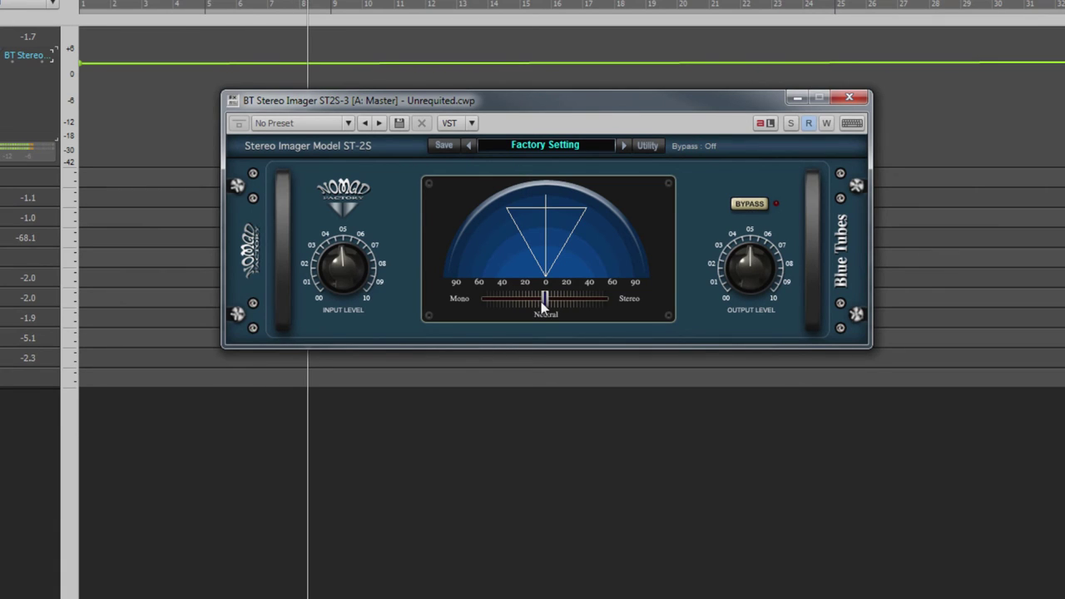
left_click_drag(543, 303, 487, 302)
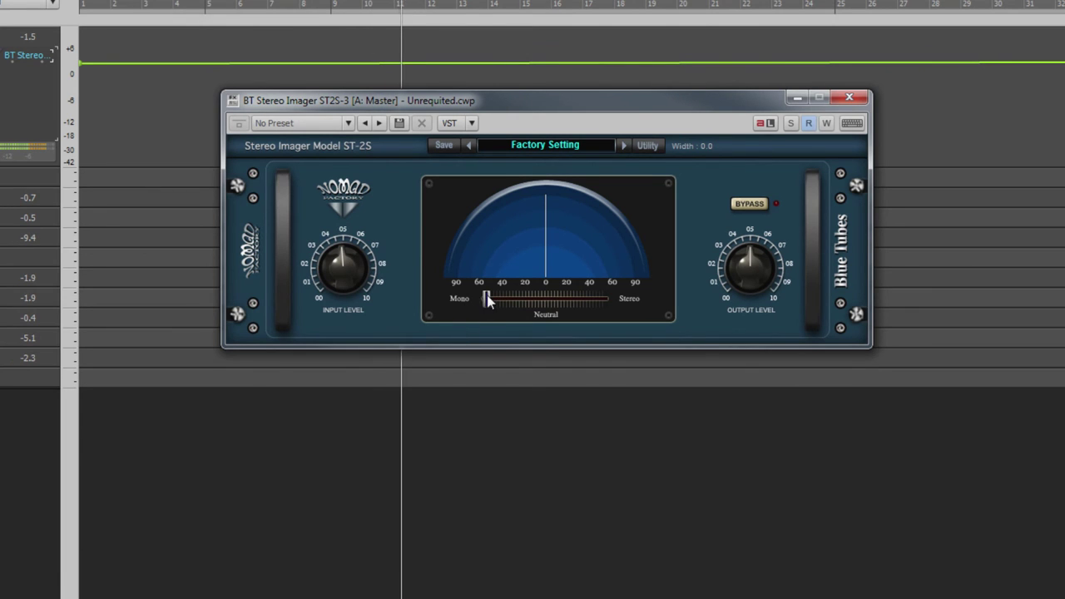
left_click_drag(486, 300, 606, 301)
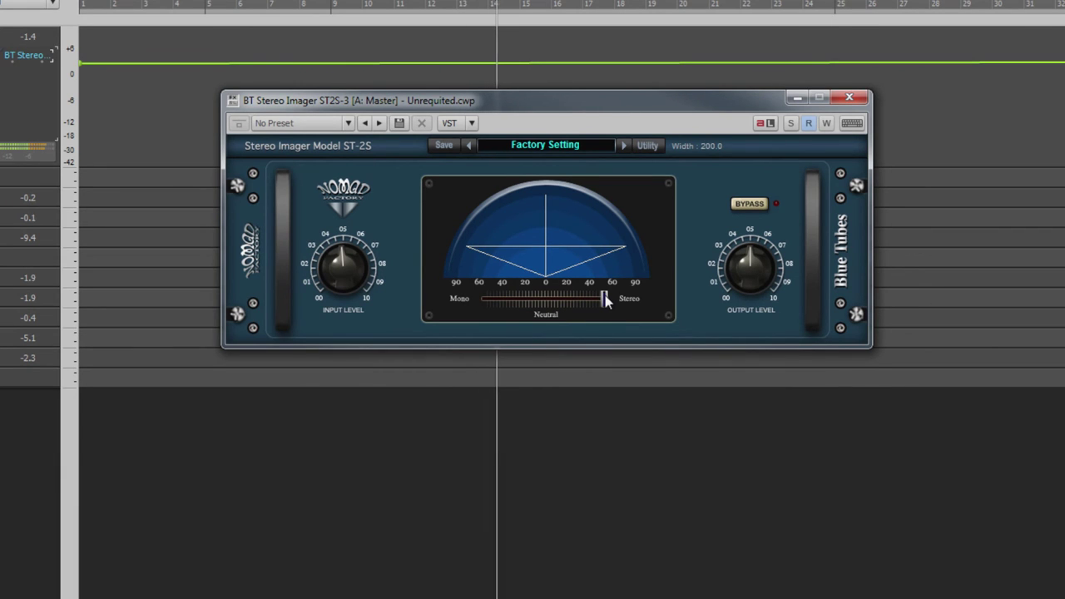
left_click_drag(607, 301, 546, 310)
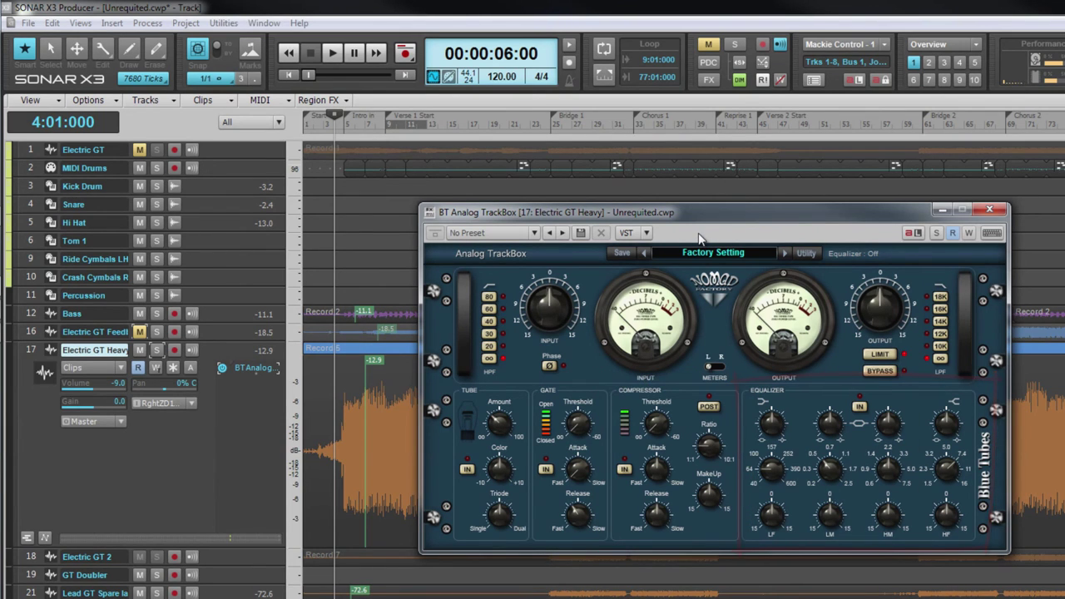
Play the project and, in the Electric GT Heavy track's Analog TrackBox, try the meter channel switch, input and output levels, and phase inversion.
key("space")
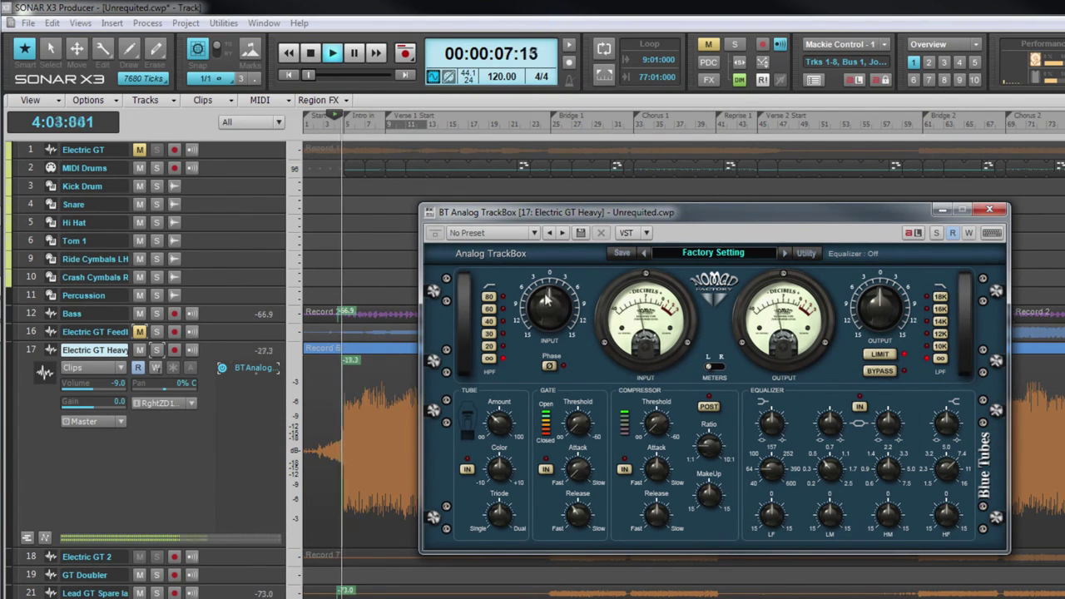
left_click(721, 369)
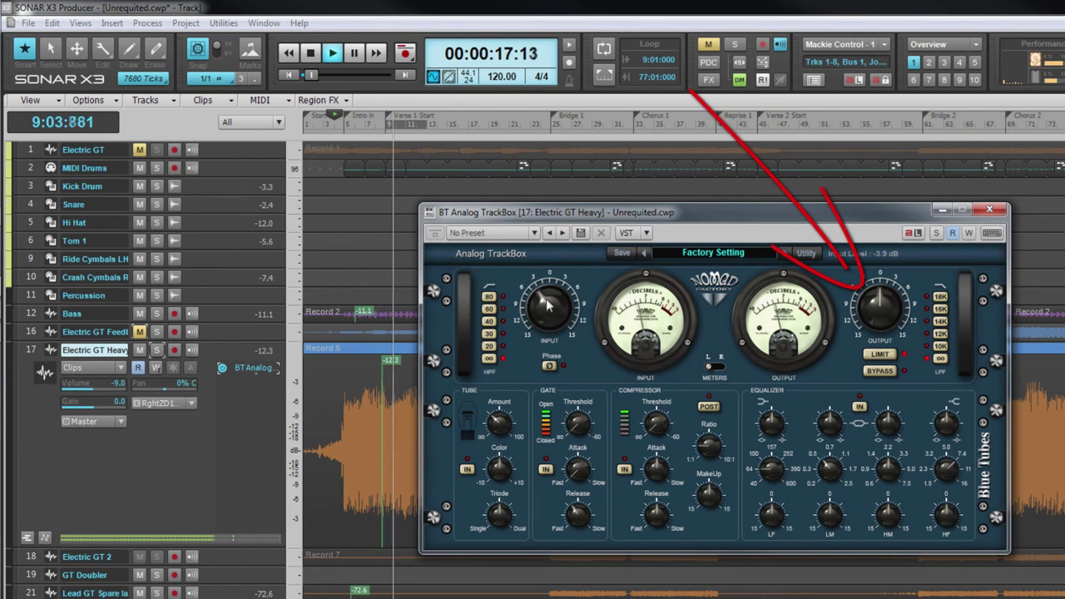
left_click_drag(546, 300, 548, 291)
left_click_drag(883, 302, 884, 296)
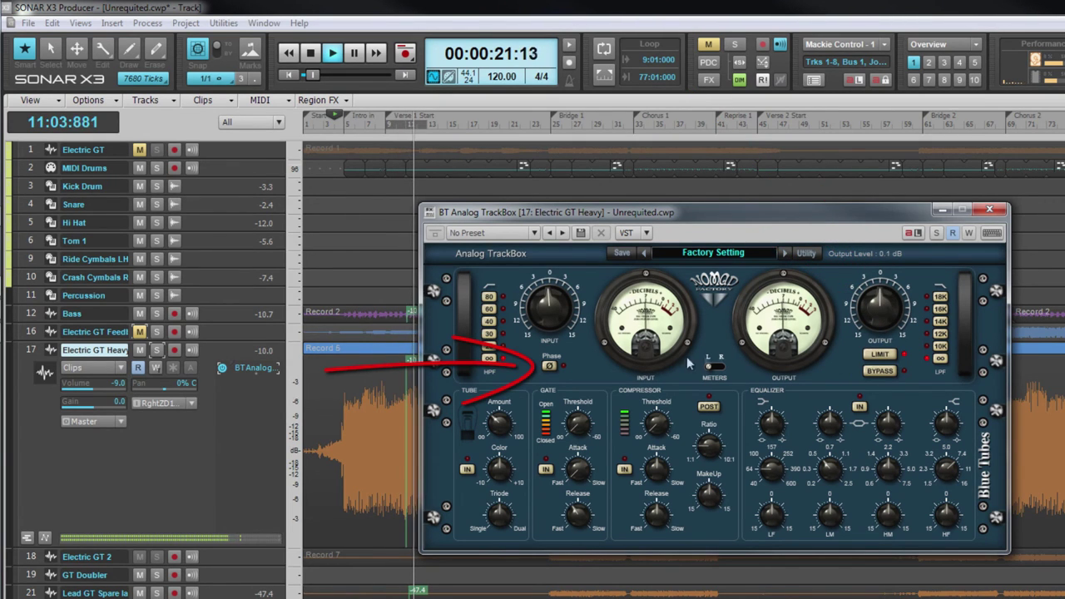
mouse_move(546, 368)
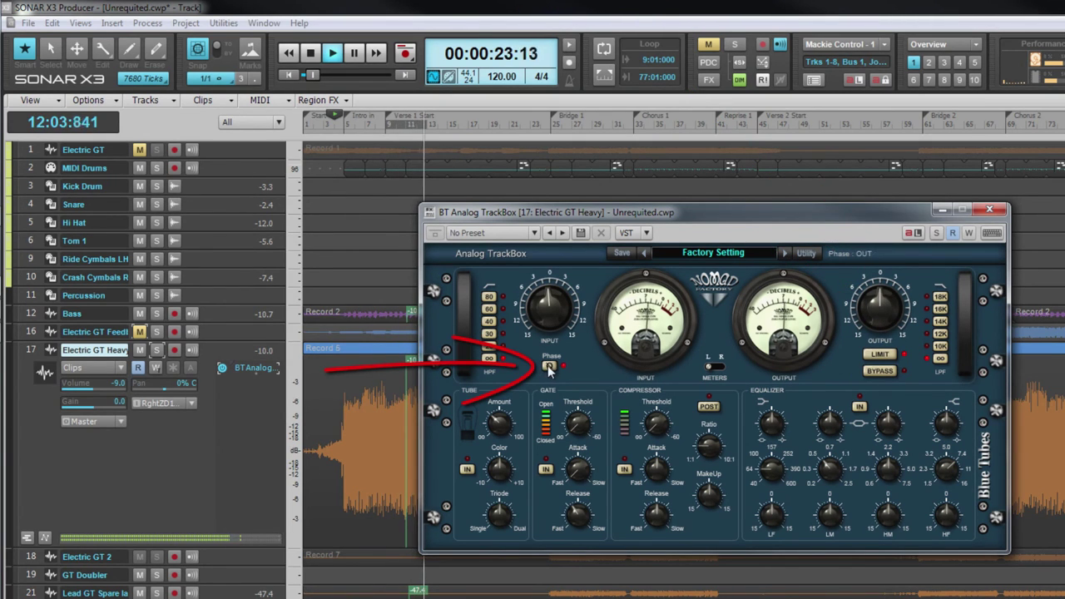
left_click(549, 367)
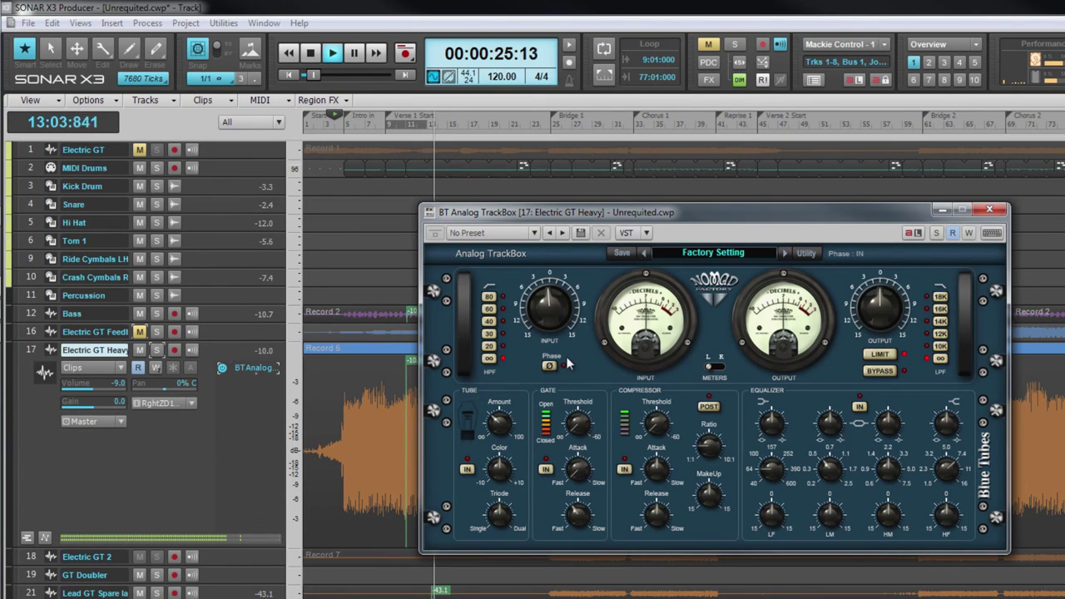
Set the TrackBox high-pass filter to 20 Hz and low-pass filter to 14 kHz, then toggle bypass to compare.
left_click(489, 346)
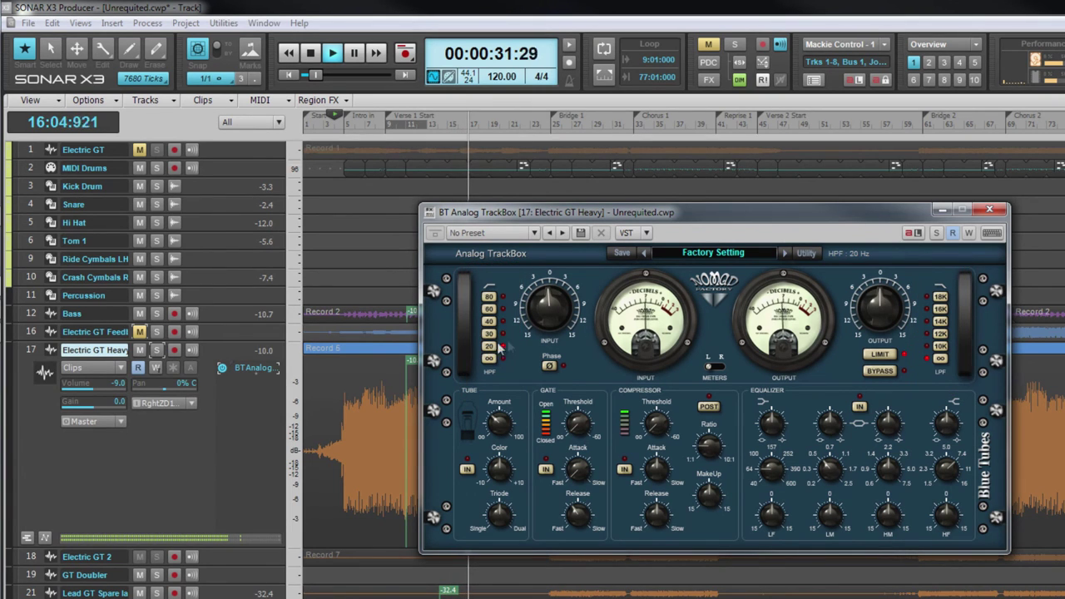
left_click(940, 322)
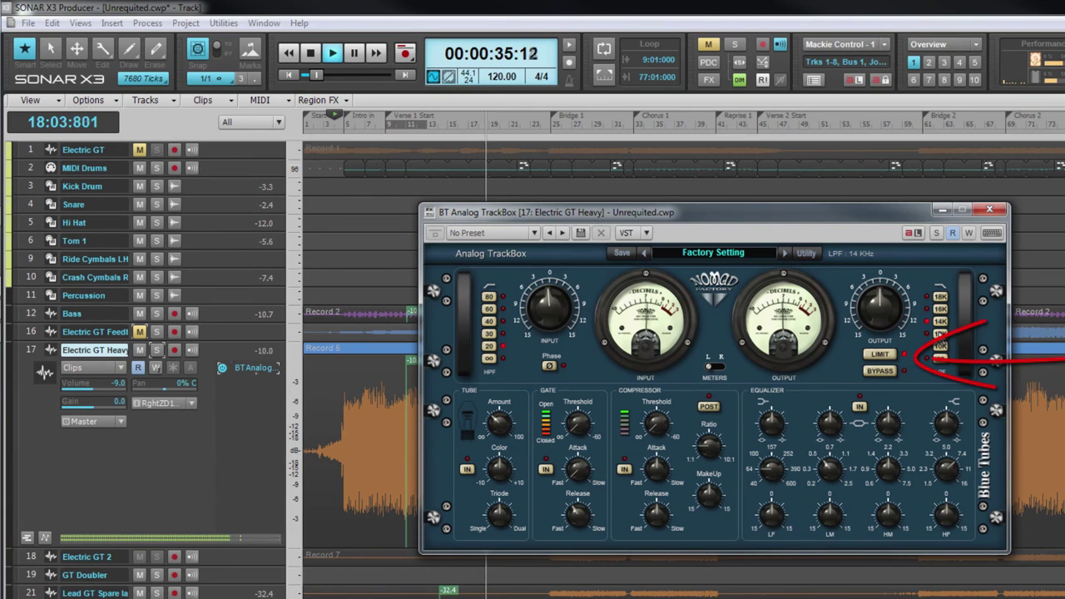
left_click(883, 368)
left_click(884, 369)
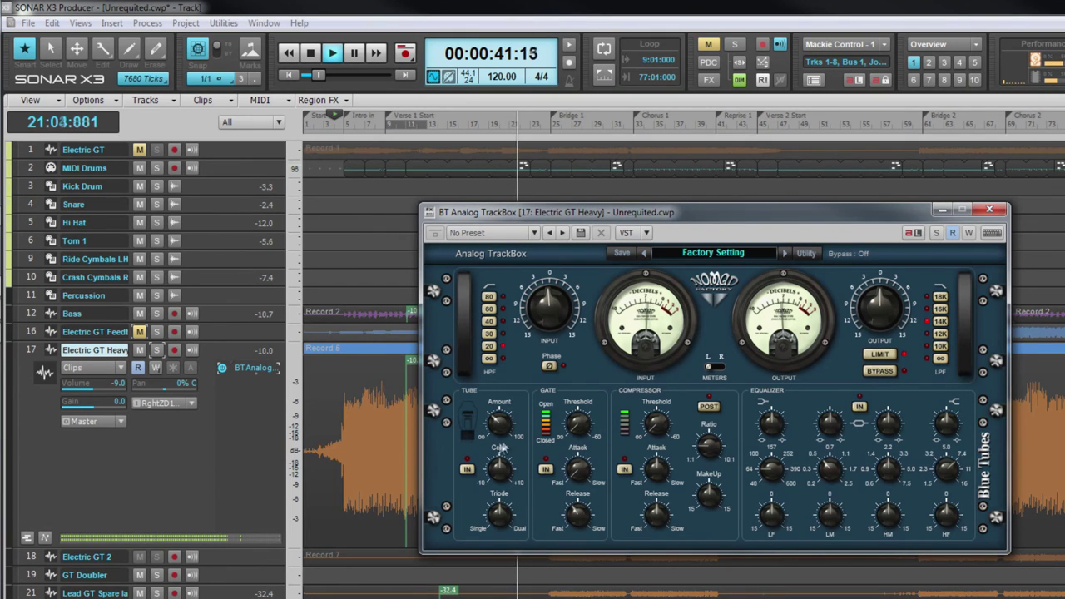
Switch in the TrackBox tube section, solo the guitar track, and try the triode at 1.00 before setting it to 2.00.
left_click(468, 471)
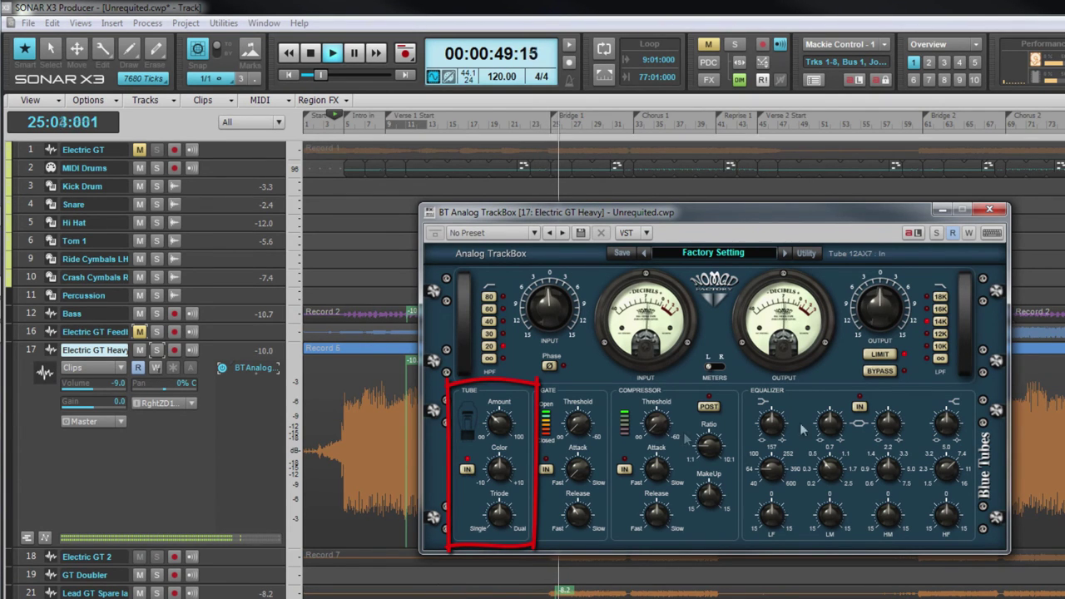
left_click(936, 233)
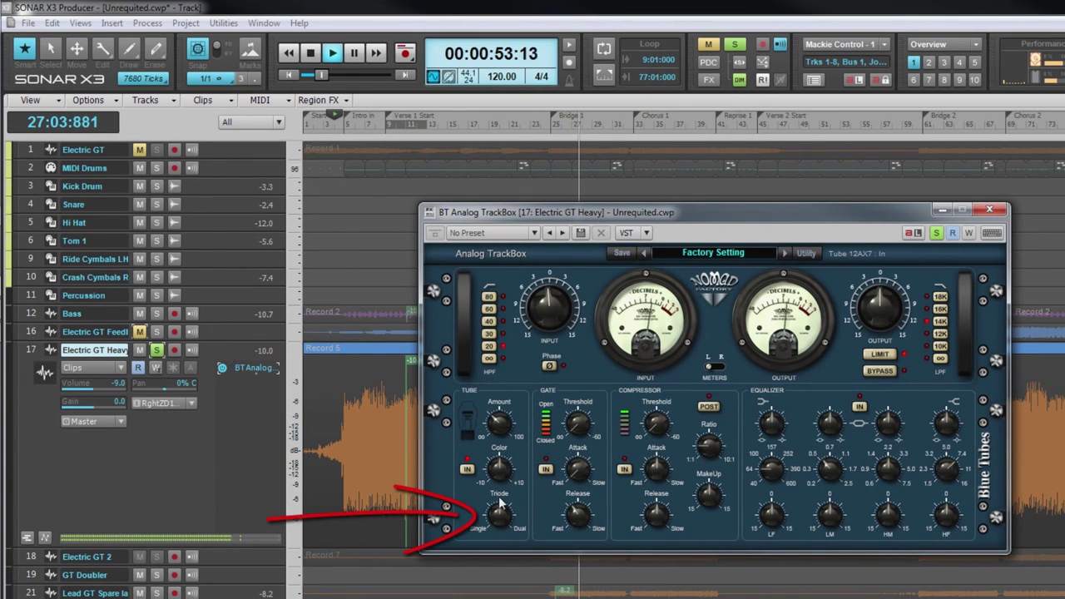
left_click_drag(499, 509, 473, 544)
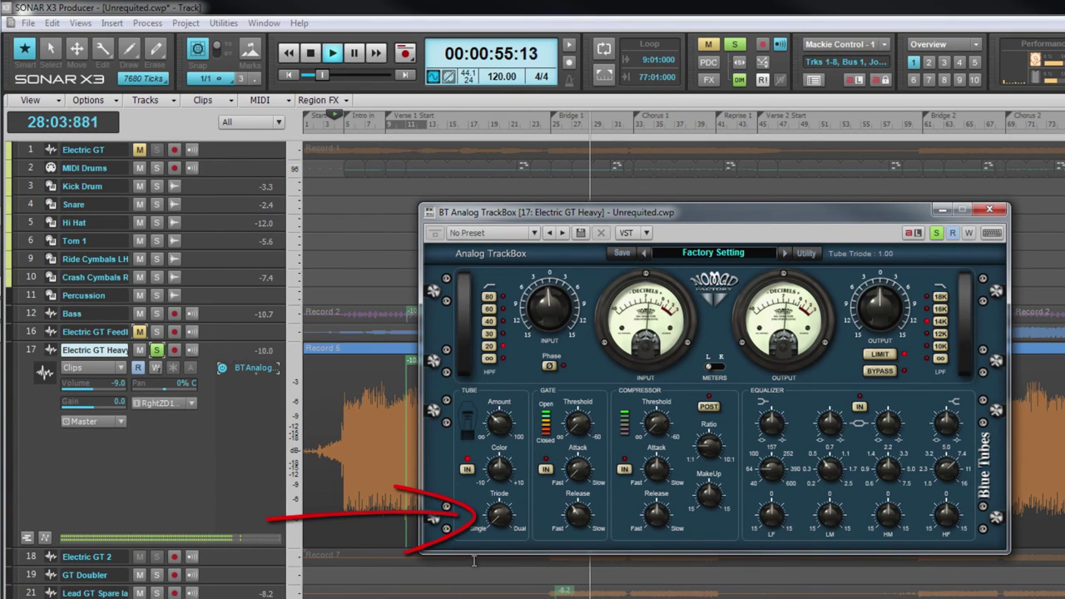
left_click_drag(494, 526, 489, 333)
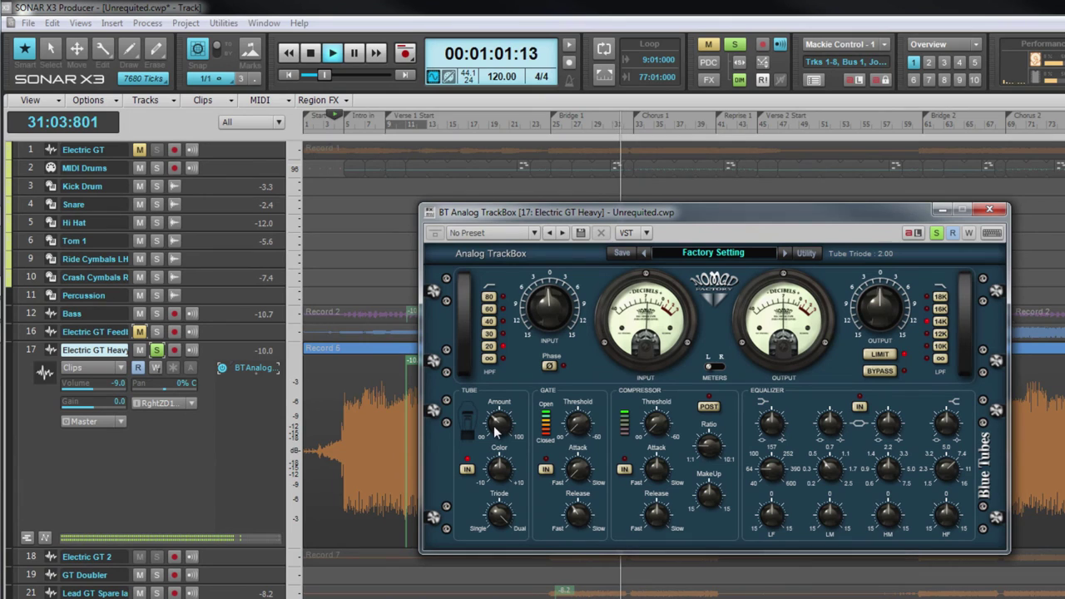
Adjust the tube amount, try the tube color at -10.0 and 10.0, and bring the color back toward the middle.
mouse_move(495, 431)
left_mouse_down()
mouse_move(500, 362)
mouse_move(493, 530)
left_mouse_up()
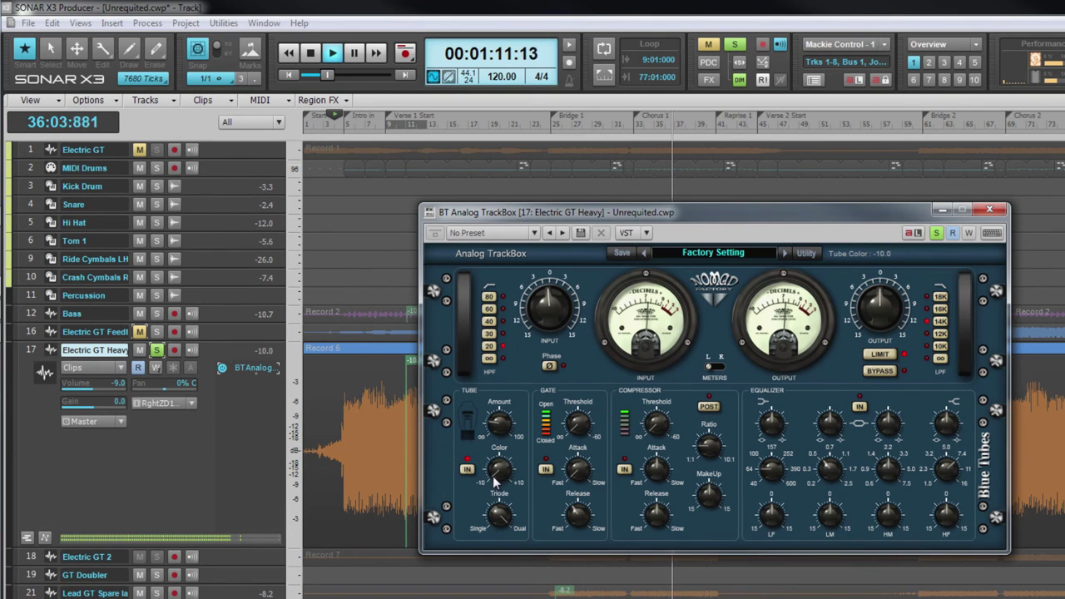
left_click_drag(494, 481, 502, 396)
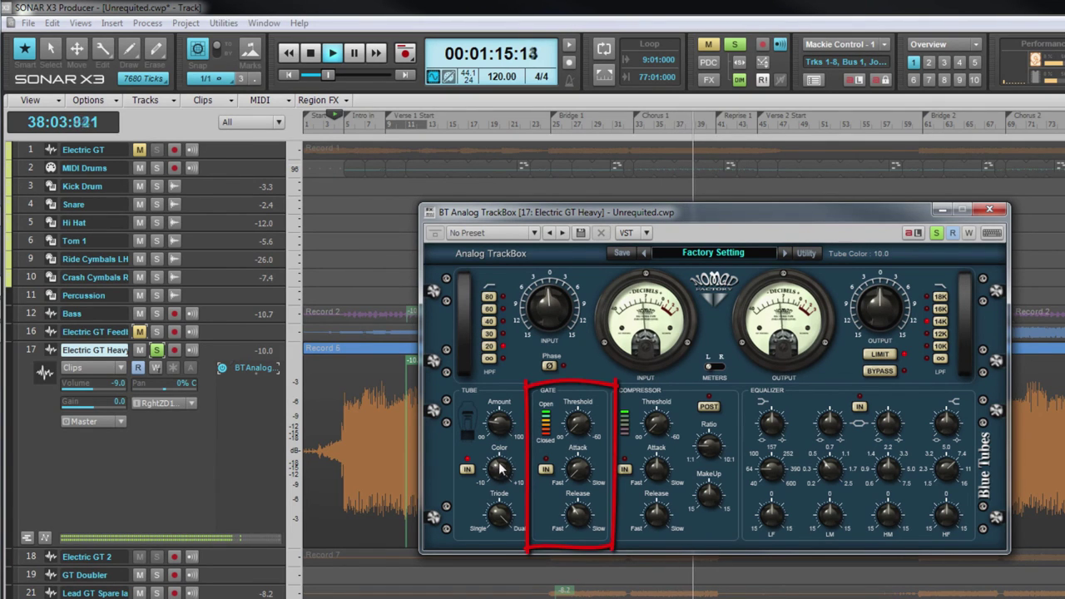
left_click_drag(499, 470, 501, 511)
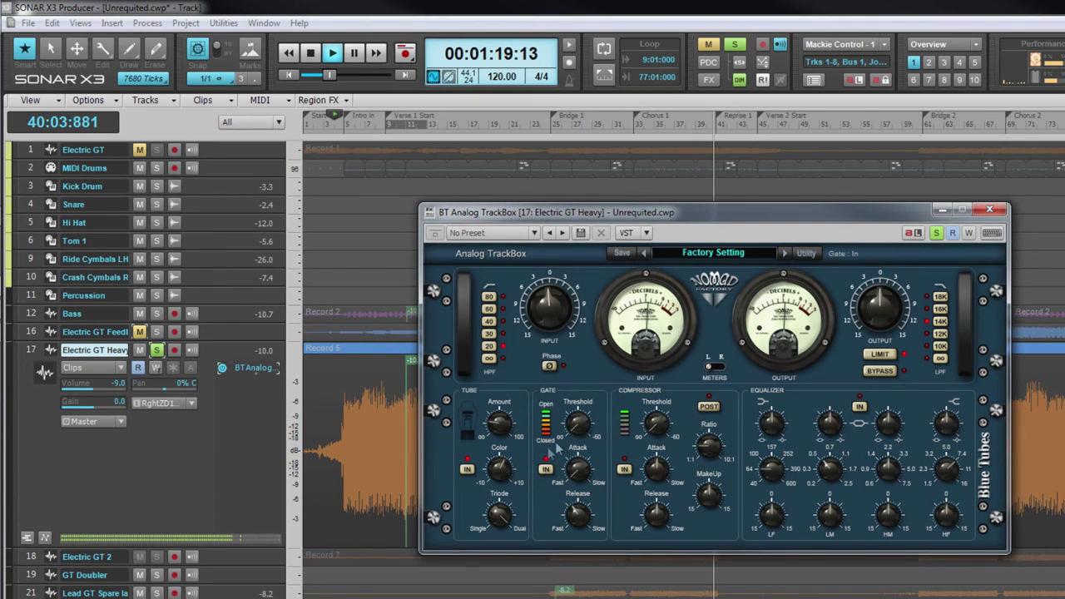
With the TrackBox gate switched in, adjust its threshold and attack, then unsolo the Electric GT Heavy track.
left_click_drag(578, 427, 575, 309)
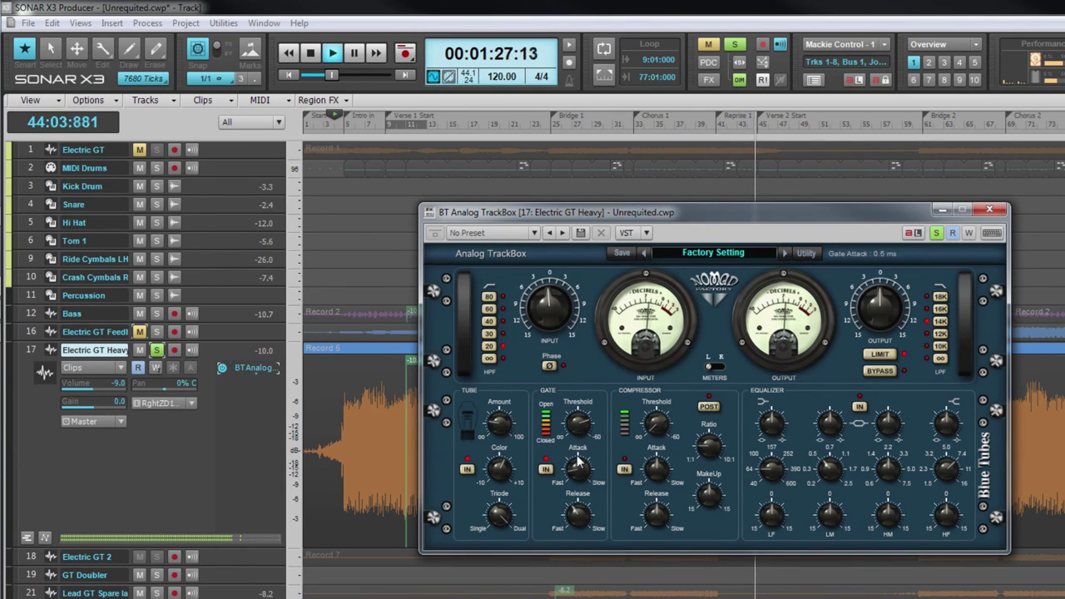
left_click_drag(571, 445, 573, 433)
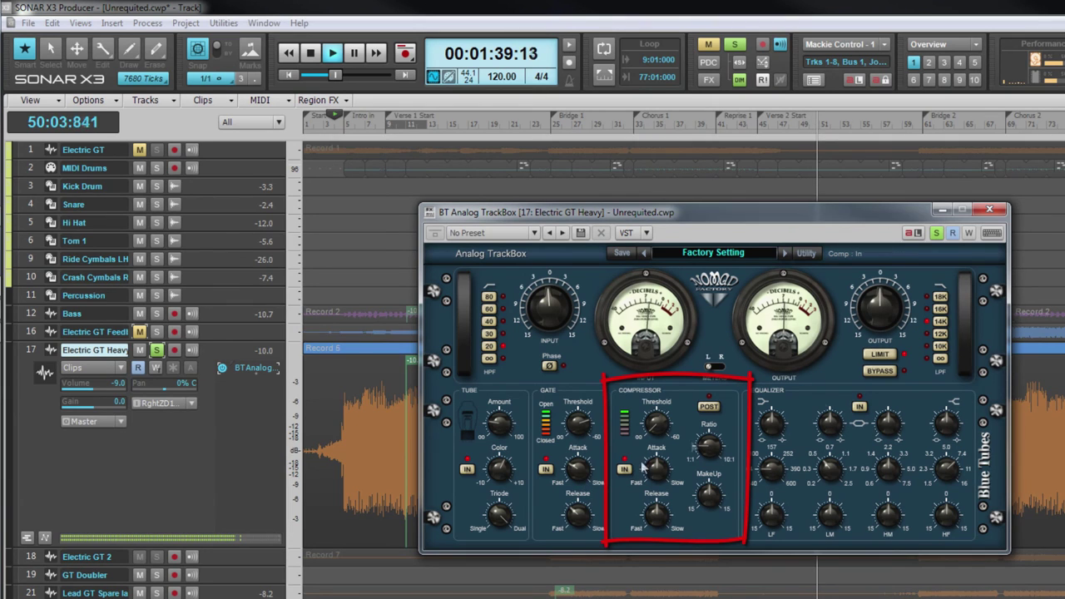
left_click(937, 234)
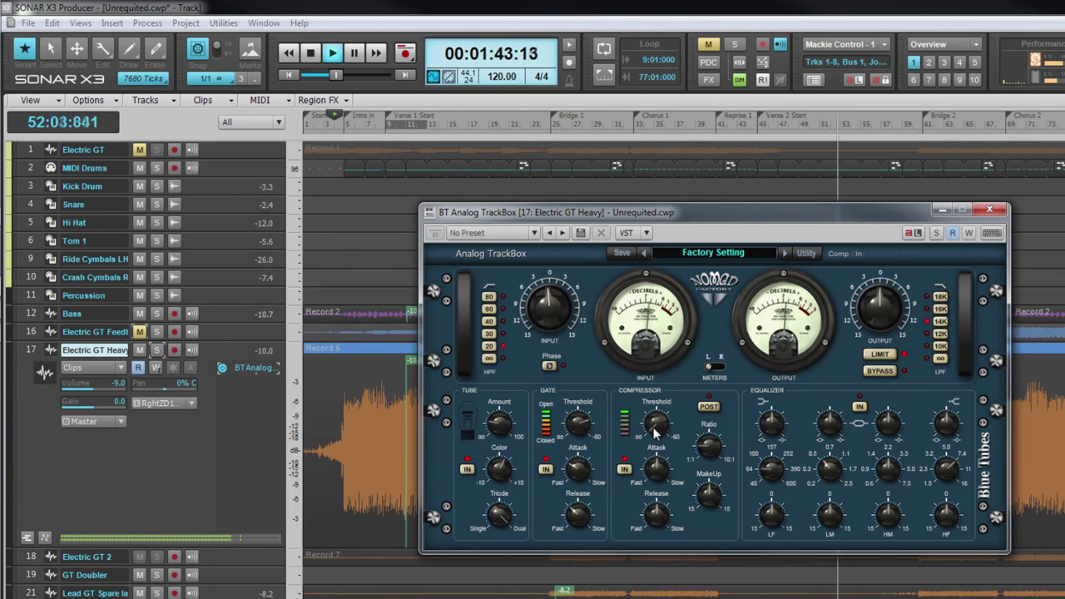
Set the TrackBox compressor's threshold to about -18.9 dB and ratio to about 4.3:1, then fine-tune the threshold.
left_click_drag(653, 429, 647, 415)
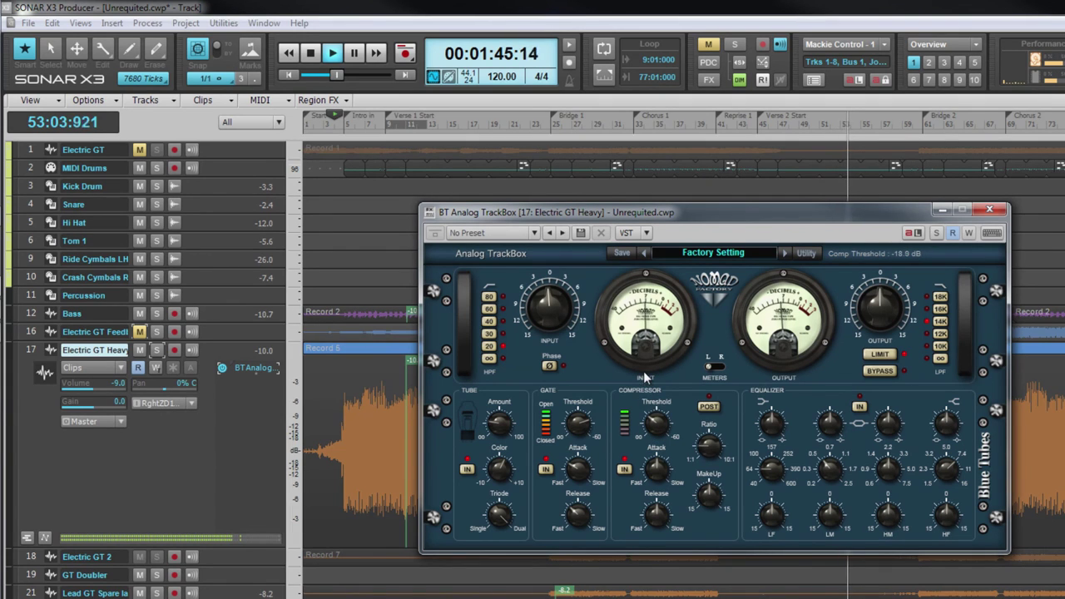
mouse_move(701, 447)
left_click_drag(702, 447, 703, 430)
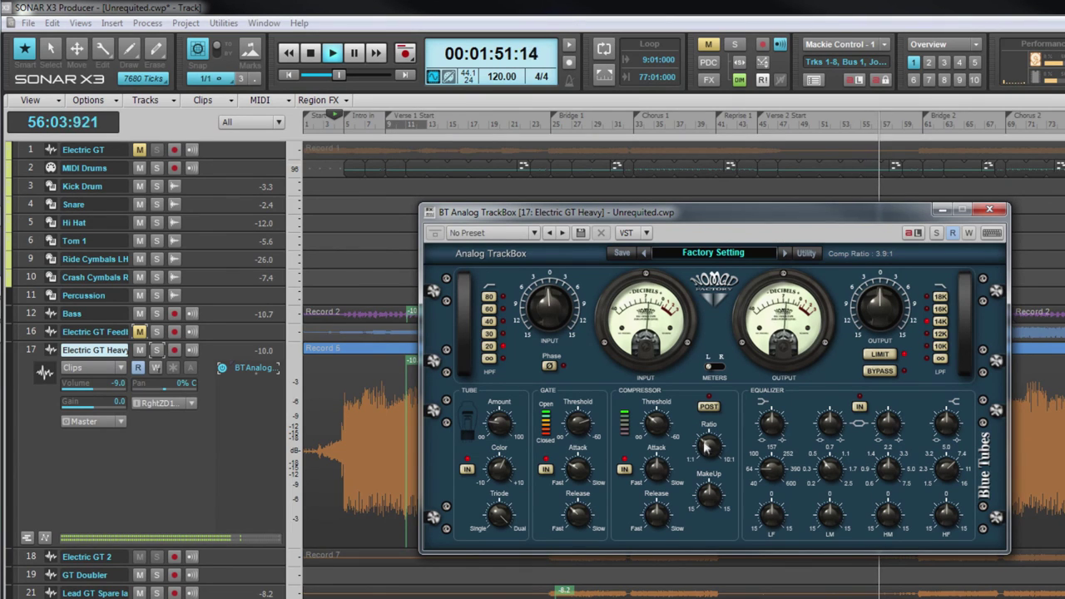
left_click_drag(703, 448, 707, 445)
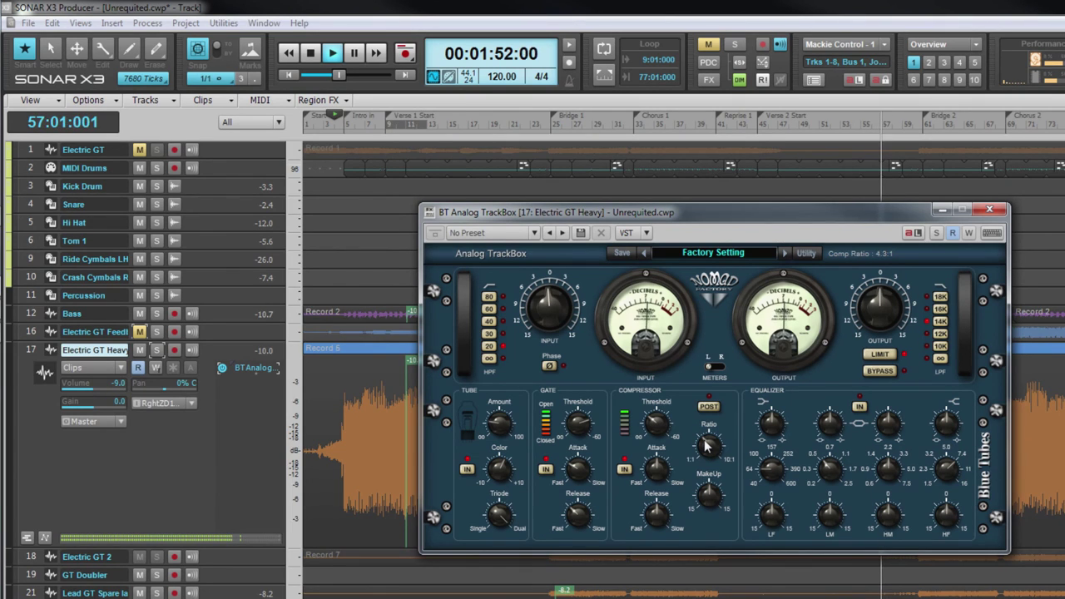
left_click(655, 420)
left_click_drag(654, 421, 653, 422)
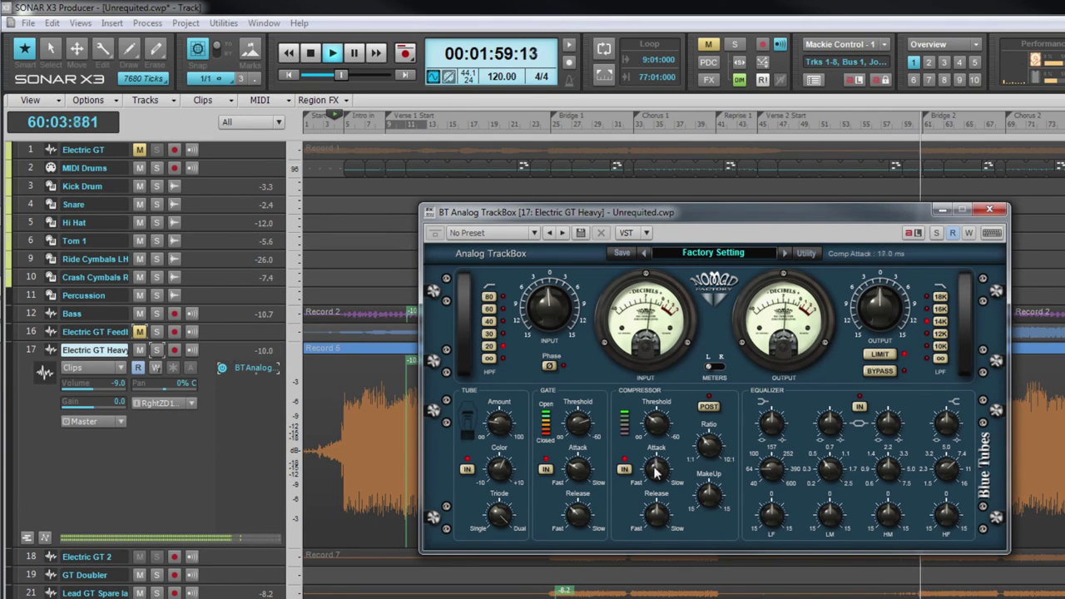
Set the compressor's attack to about 8.5 ms and release to about 197 ms, with makeup gain at about -3.6 dB.
left_click_drag(656, 468, 652, 484)
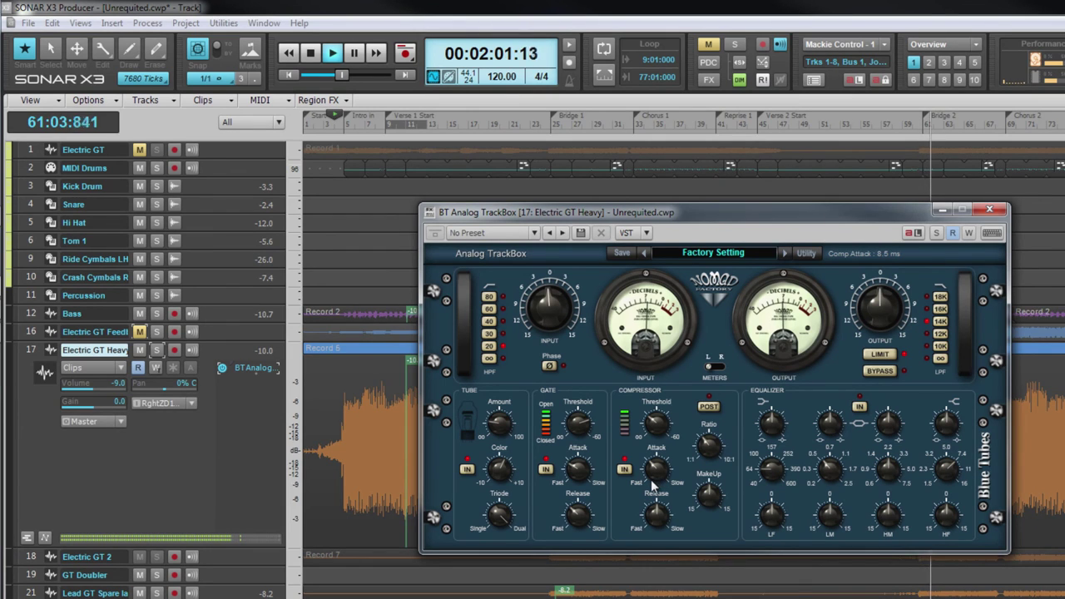
left_click(650, 524)
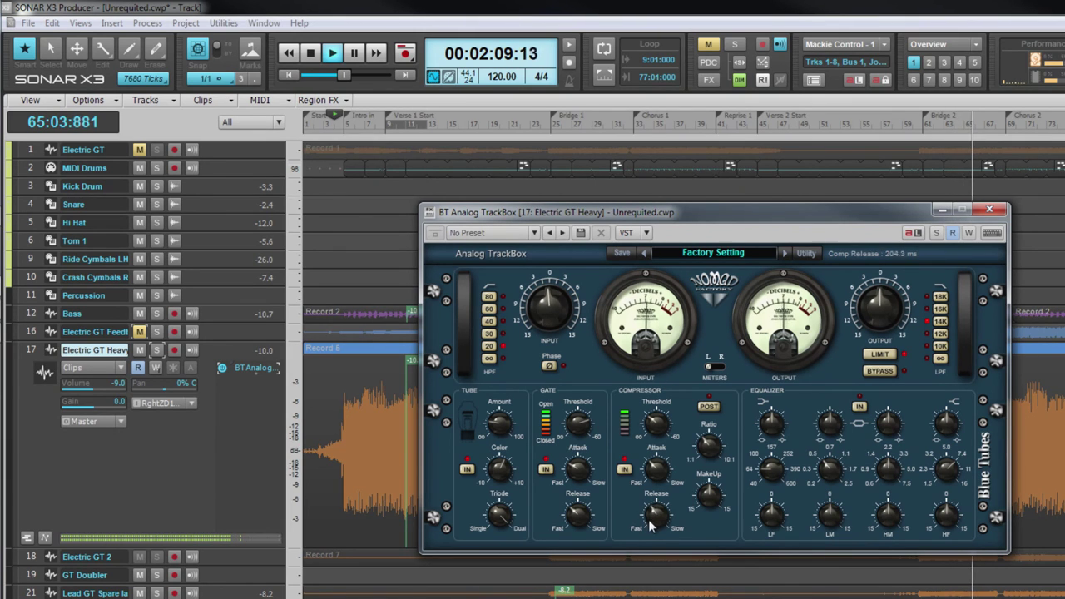
left_click(709, 491)
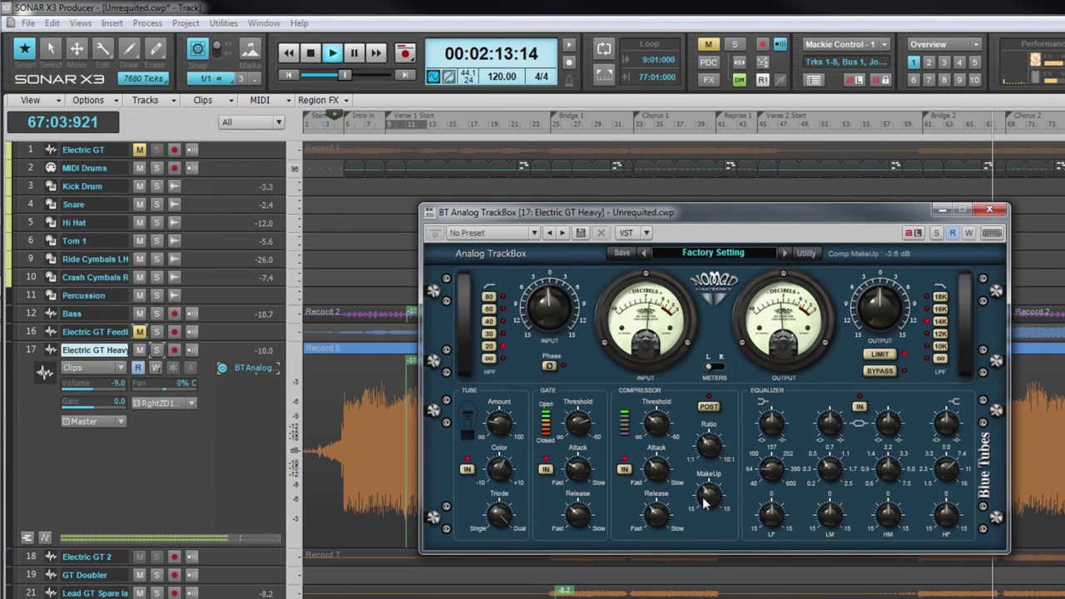
Set the compressor's makeup gain to about 1.2 dB and toggle its Post EQ placement.
left_click_drag(704, 498, 708, 482)
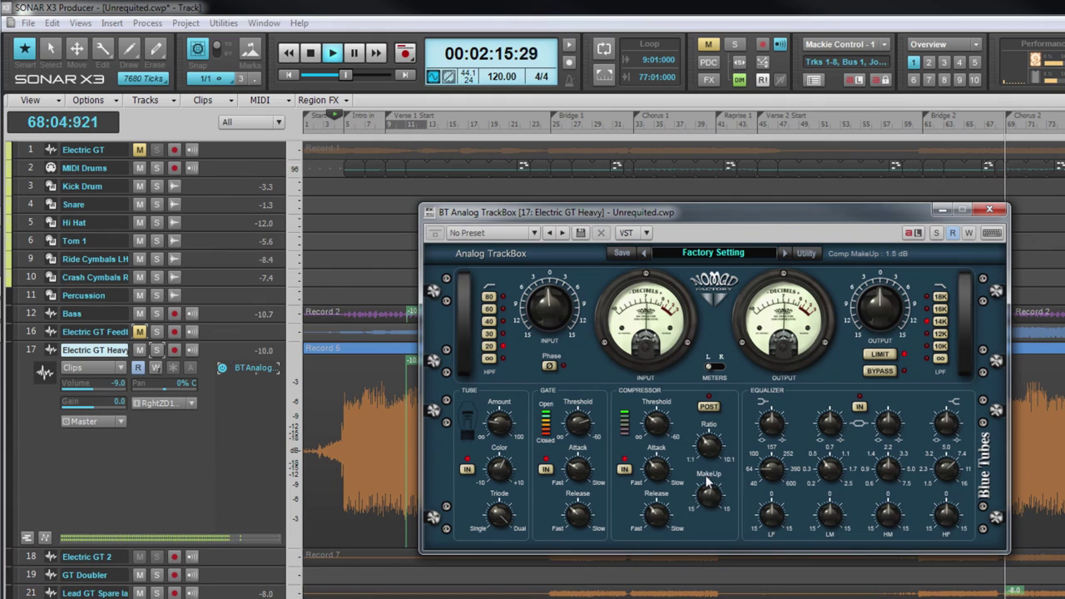
left_click(709, 406)
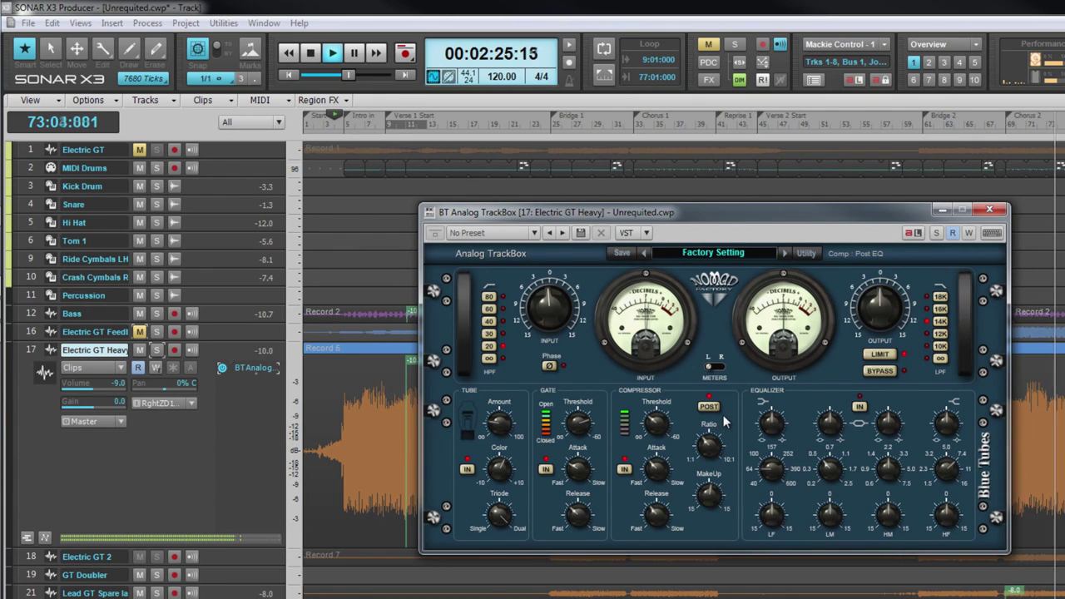
left_click(713, 411)
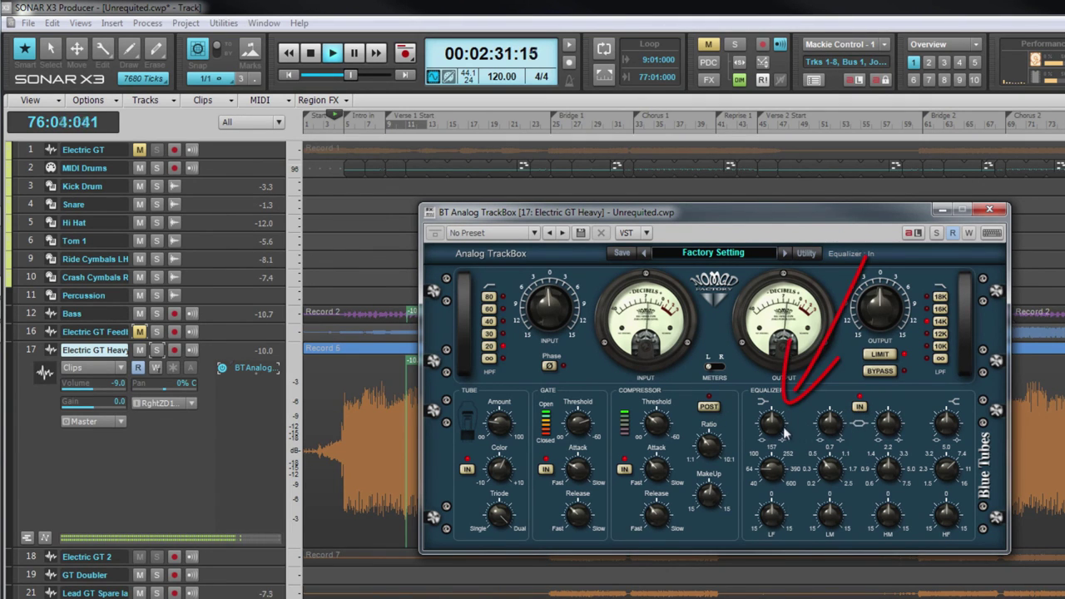
With the equalizer switched in, try the low-frequency band's gain at about -14.8 dB and frequency at about 40 Hz, then adjust its Q.
left_click_drag(767, 467, 767, 475)
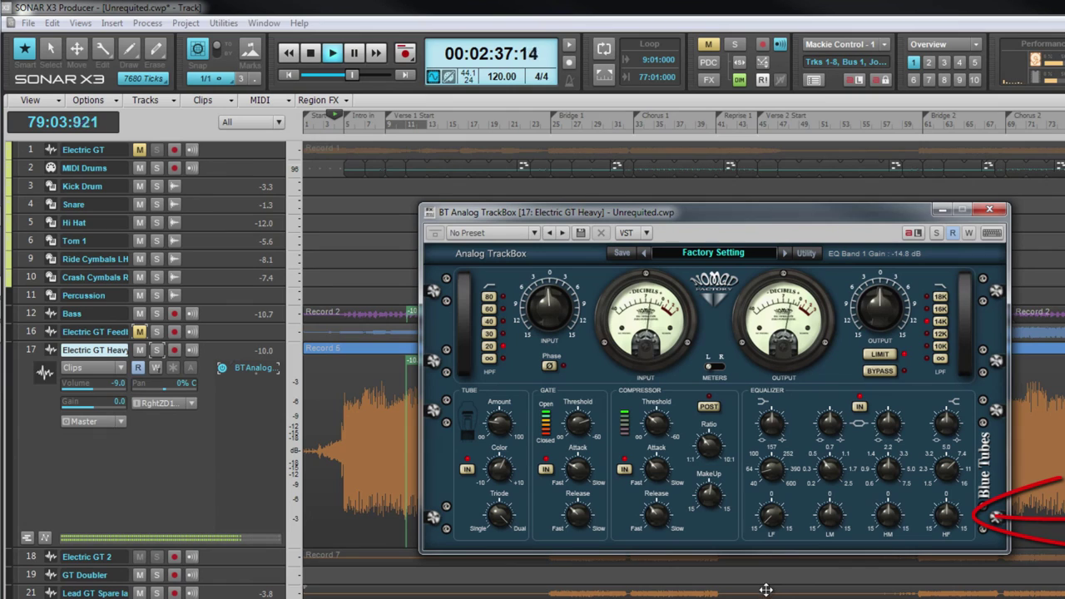
mouse_move(771, 499)
left_mouse_down()
mouse_move(770, 388)
mouse_move(765, 499)
mouse_move(767, 485)
left_mouse_up()
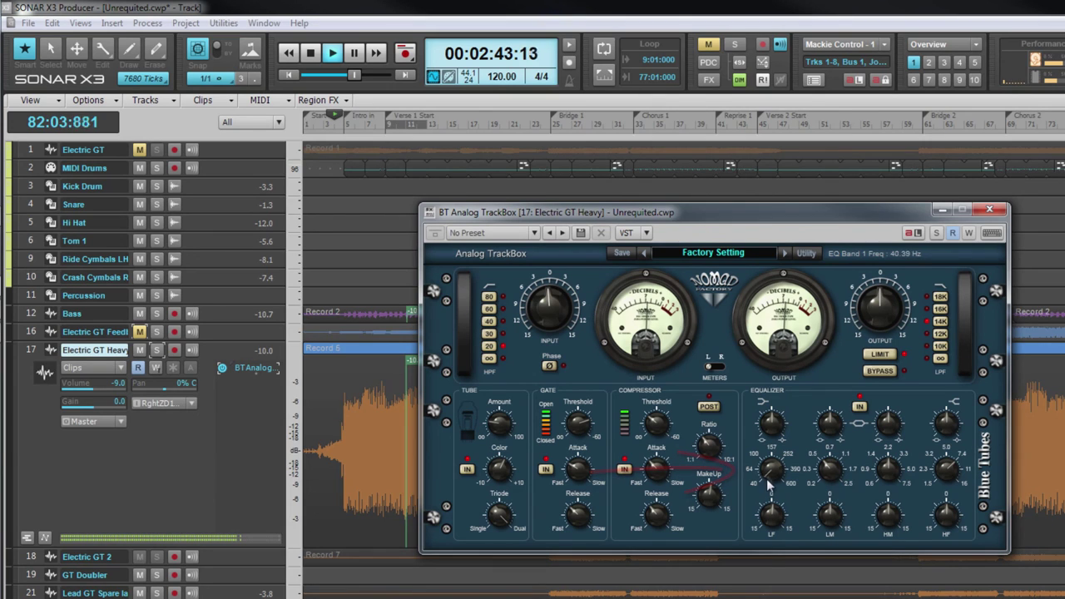
left_click_drag(779, 362, 771, 420)
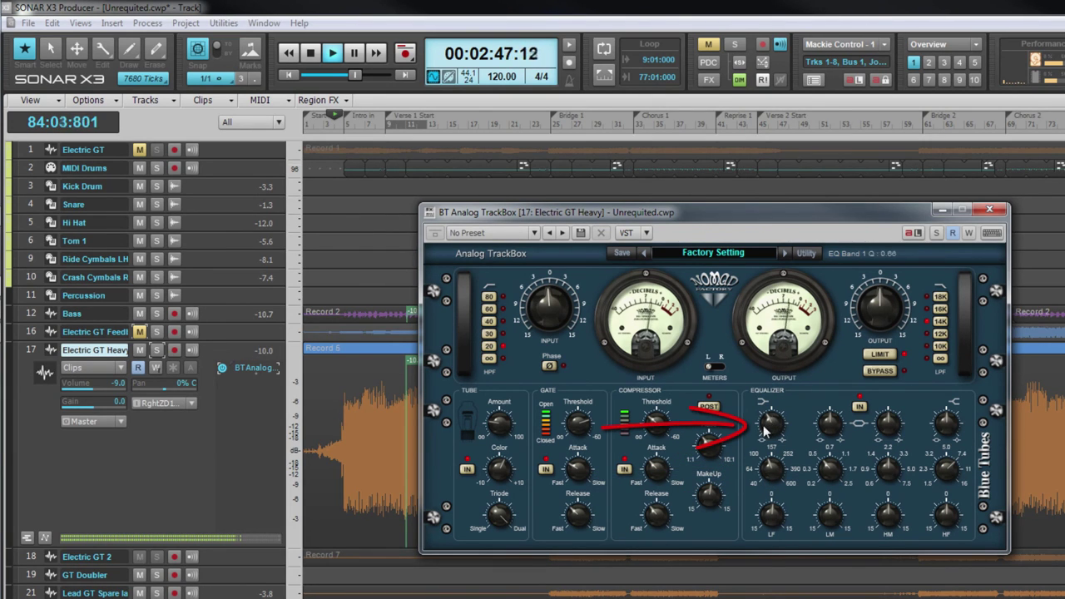
left_click_drag(763, 436, 771, 400)
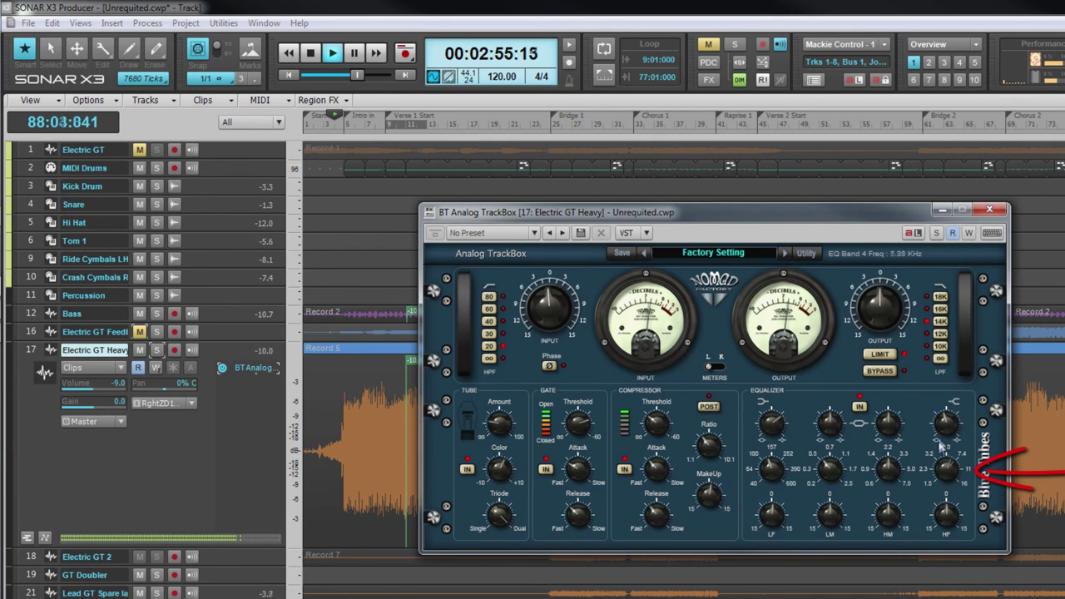
Adjust the equalizer's high-frequency band and set the low-mid band's frequency to about 652 Hz.
left_click_drag(940, 447, 938, 391)
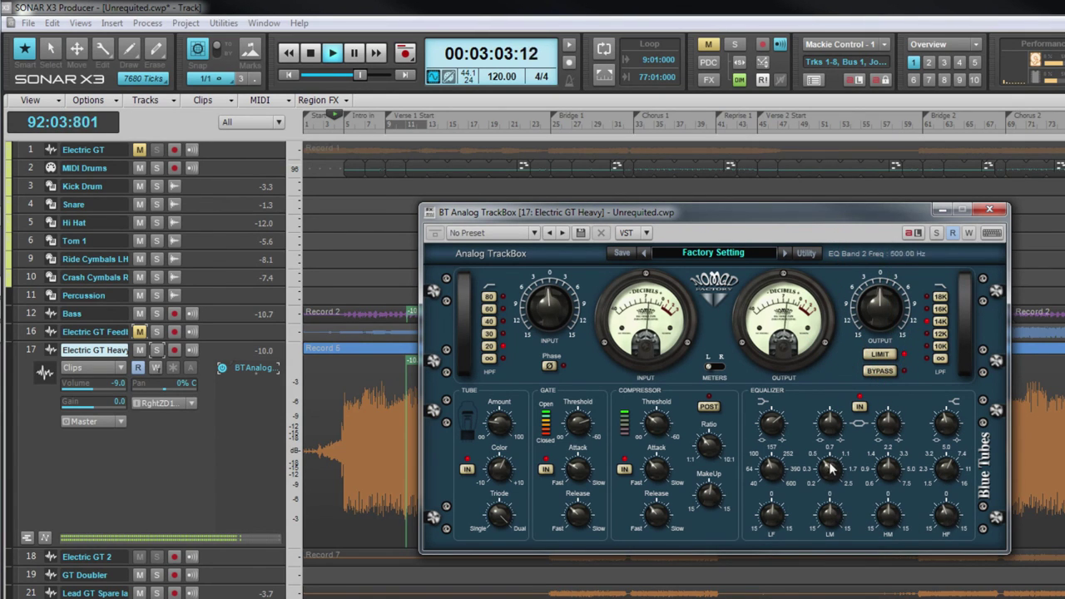
left_click_drag(829, 464, 838, 399)
left_click_drag(844, 364, 830, 434)
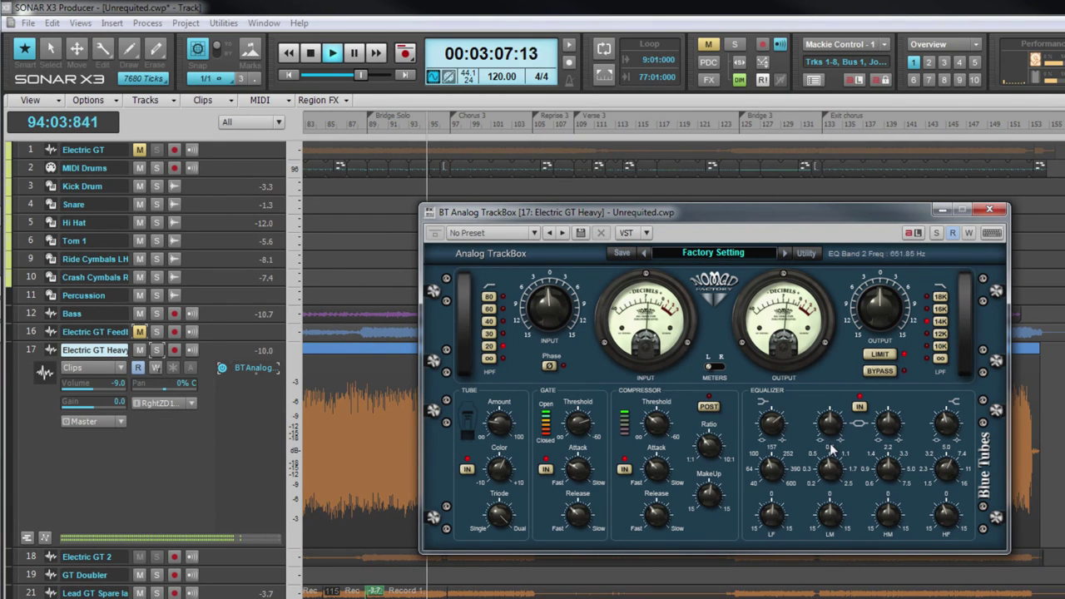
Set the high-mid frequency to about 2.94 kHz, then give the low-mid band a Q of about 0.82 and a gain of about -4.0 dB.
left_click_drag(887, 469, 890, 424)
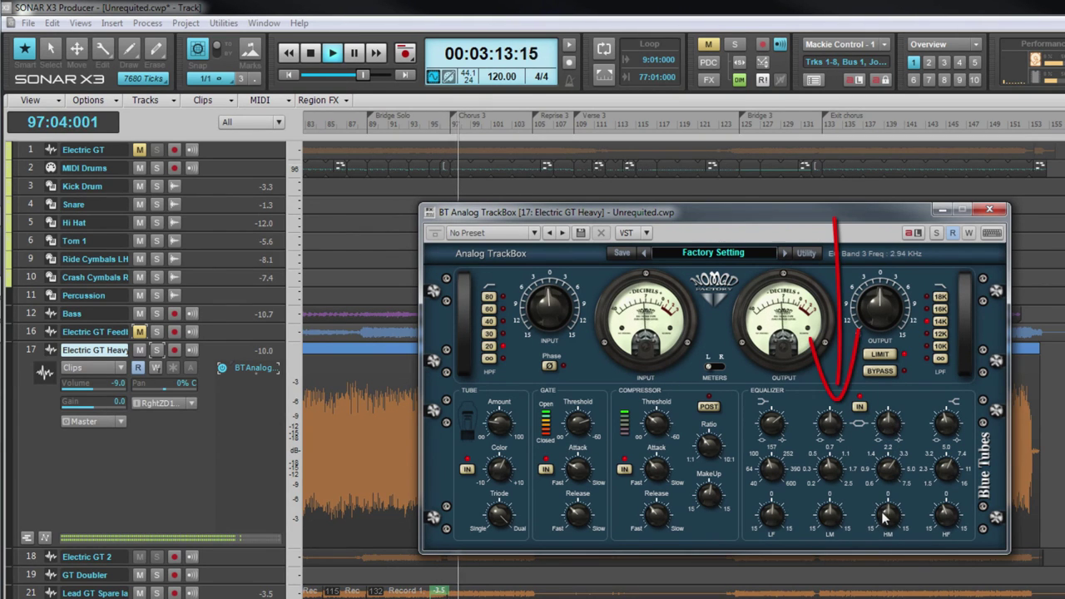
left_click_drag(887, 511, 863, 495)
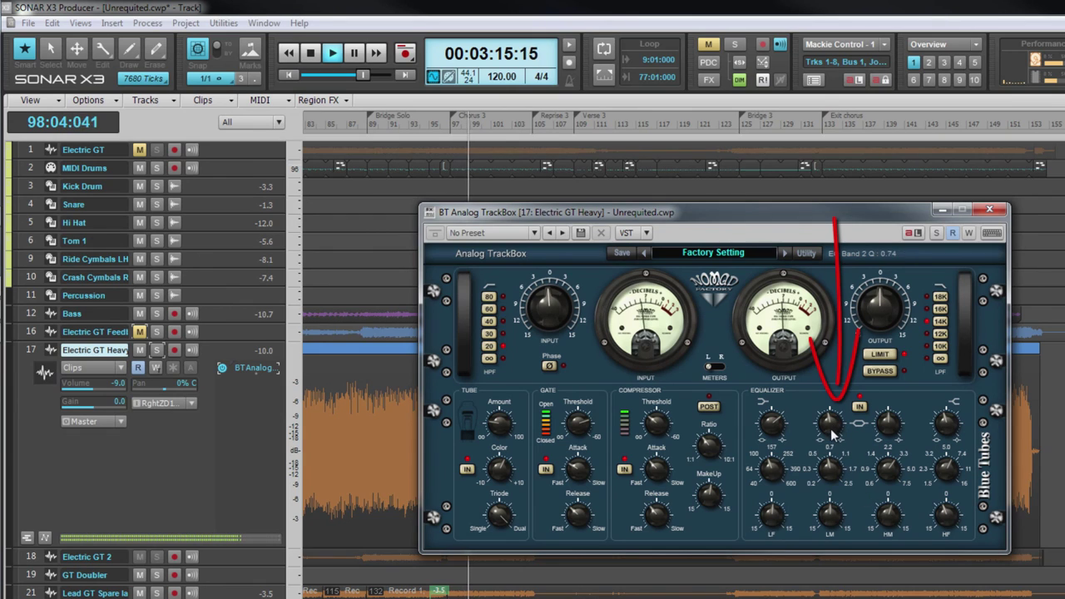
left_click_drag(832, 440, 830, 406)
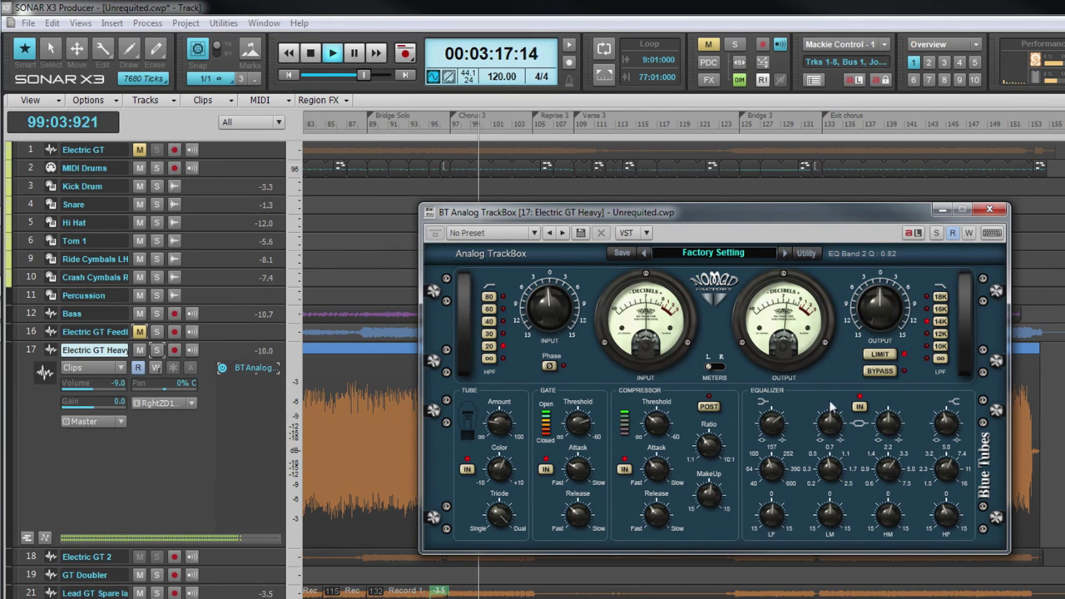
left_click_drag(836, 502, 829, 521)
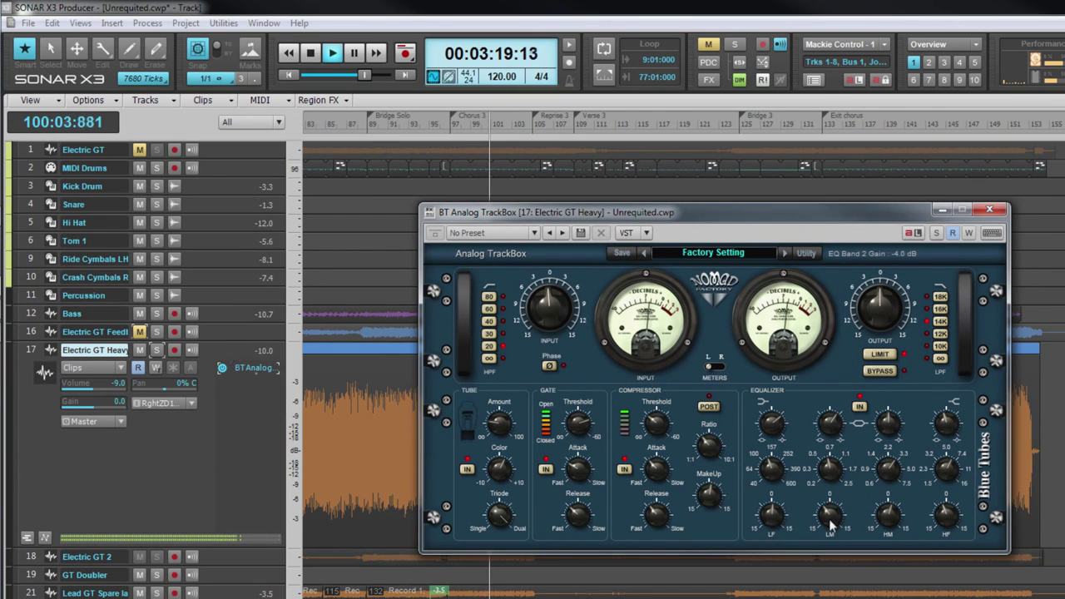